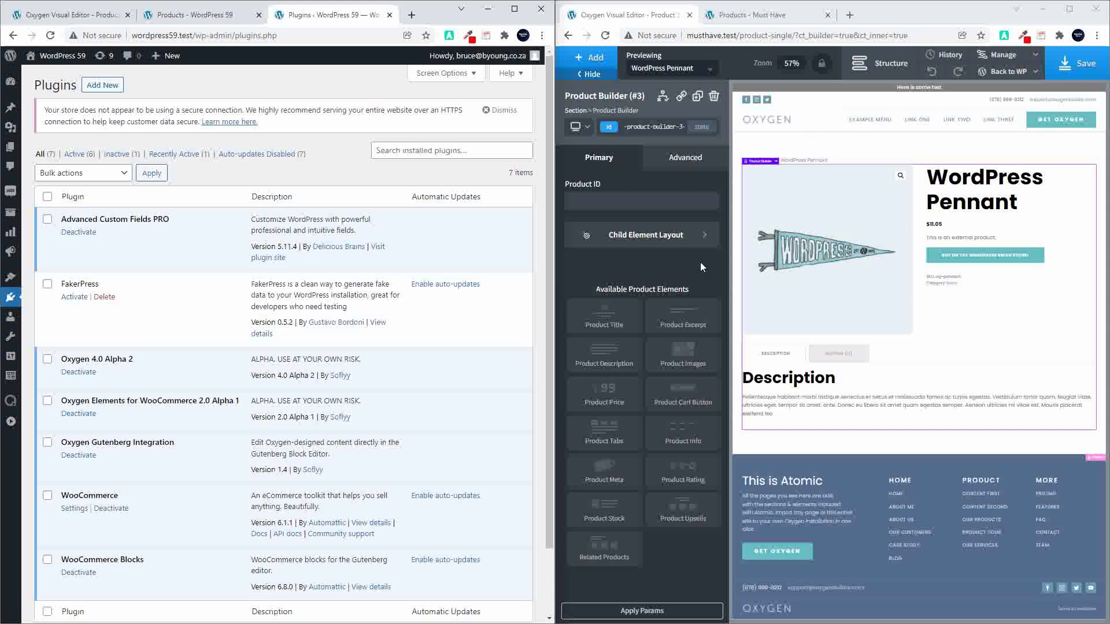
# - Close the Plugins page and show the product template's visual editor on the wordpress59.test site
pyautogui.click(390, 15)
pyautogui.click(81, 11)
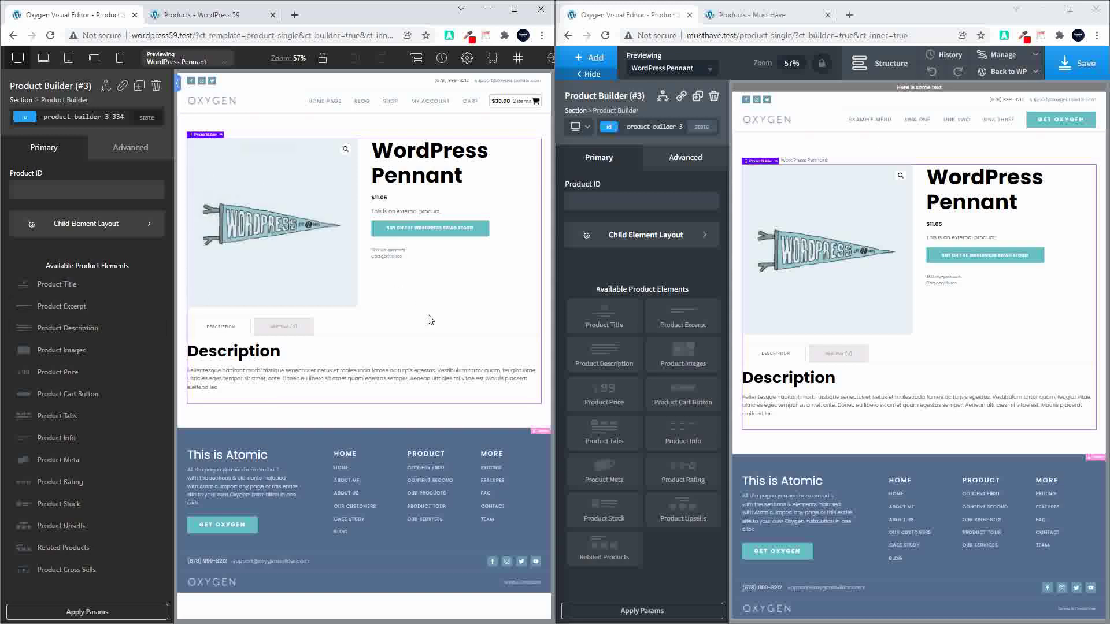
pyautogui.click(936, 337)
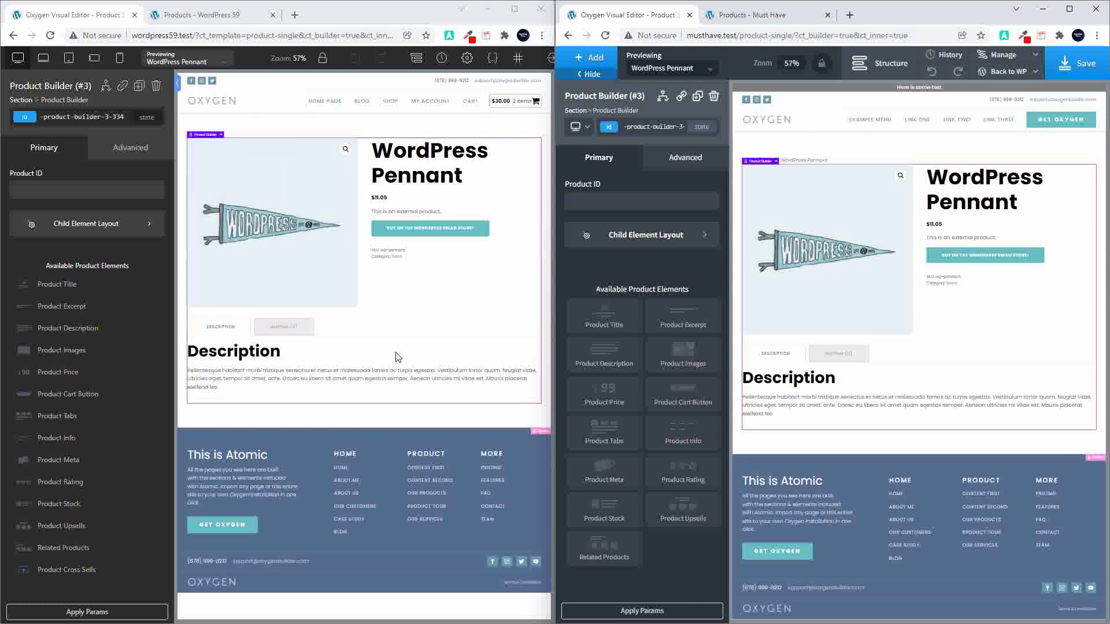
# - Compare the Product Builder's Child Element Layout options in both editors, then return to its main settings in each
pyautogui.click(111, 225)
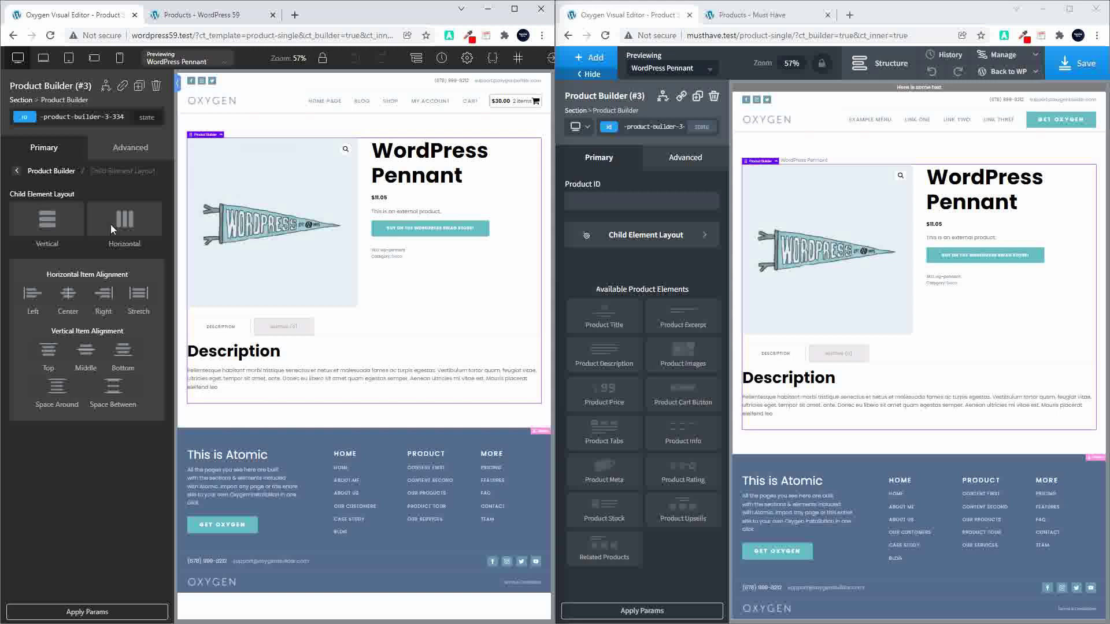
pyautogui.click(648, 236)
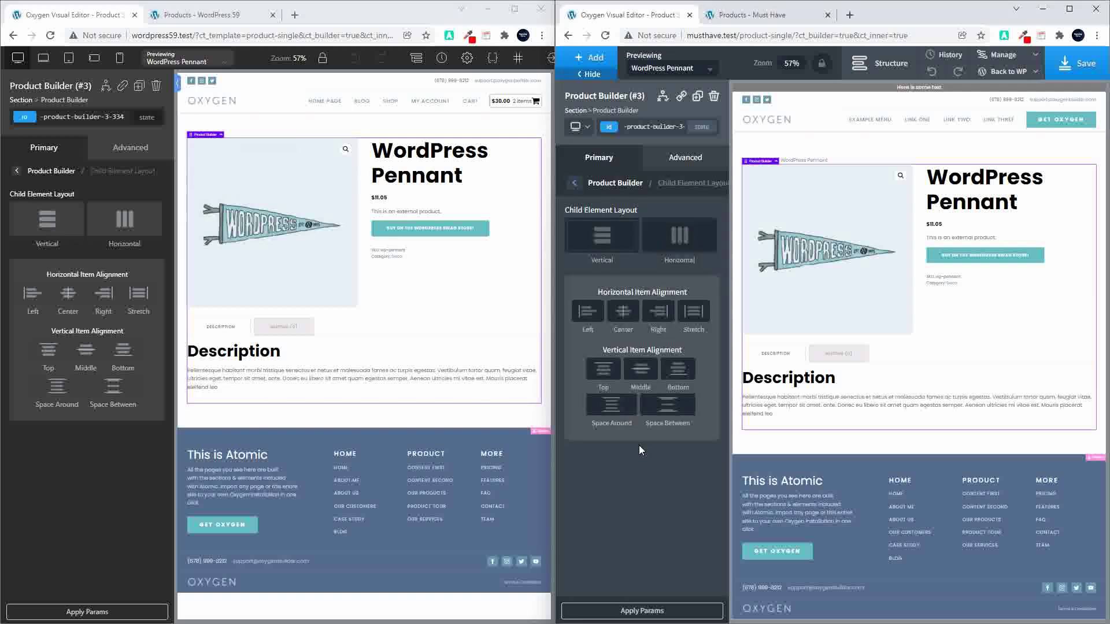
pyautogui.click(57, 295)
pyautogui.click(19, 172)
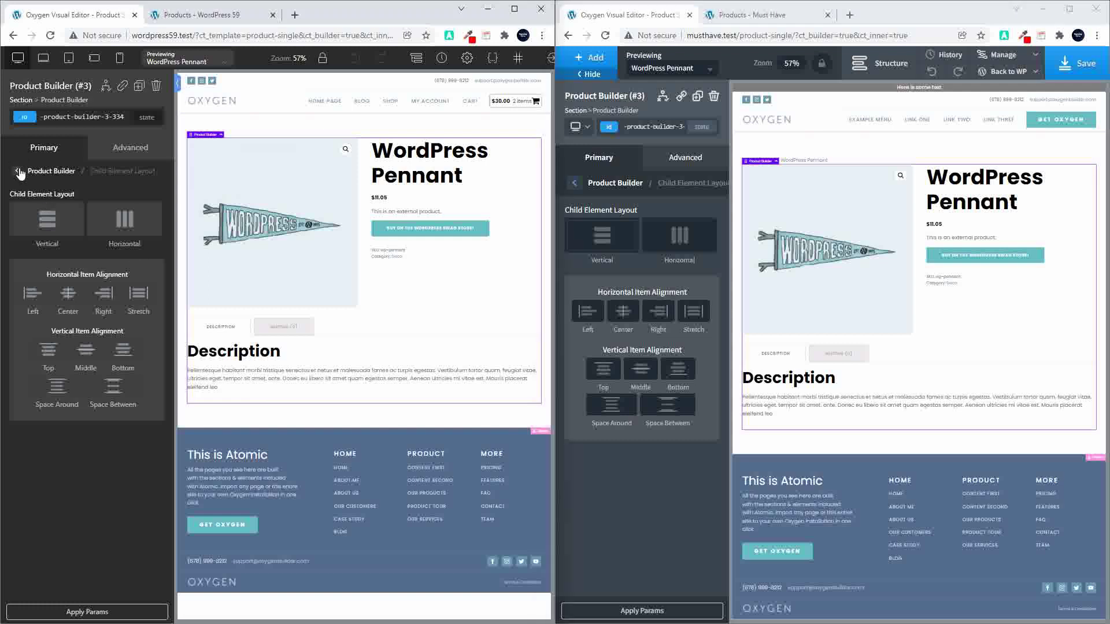
pyautogui.click(575, 183)
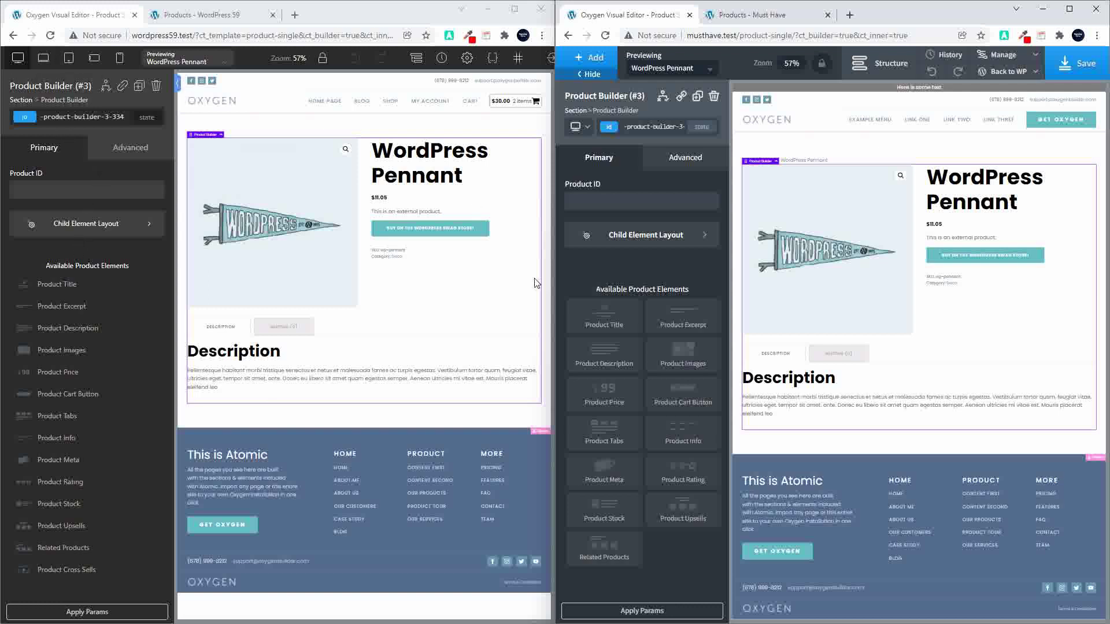
# - Add a second WooCommerce Product Builder below the existing one in the musthave.test product template
pyautogui.click(580, 59)
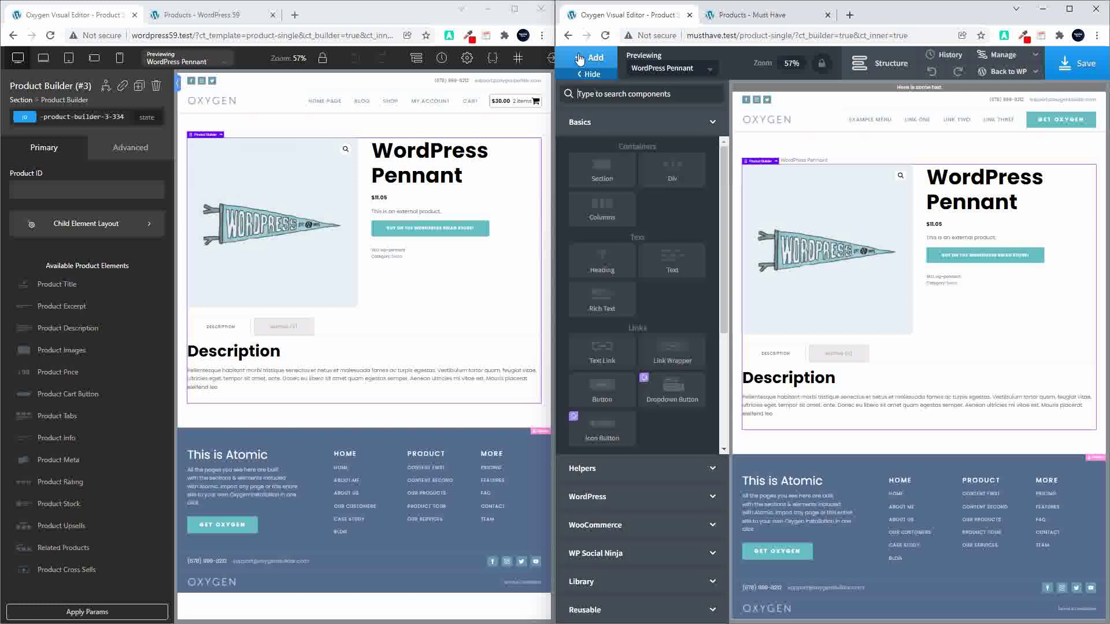
pyautogui.click(598, 525)
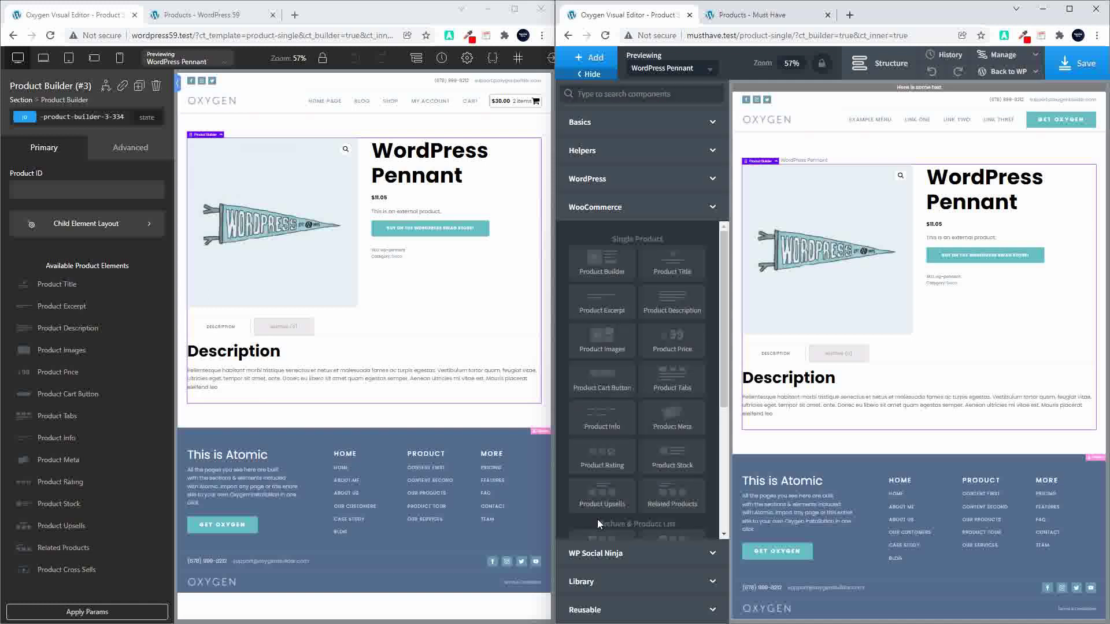
pyautogui.click(602, 282)
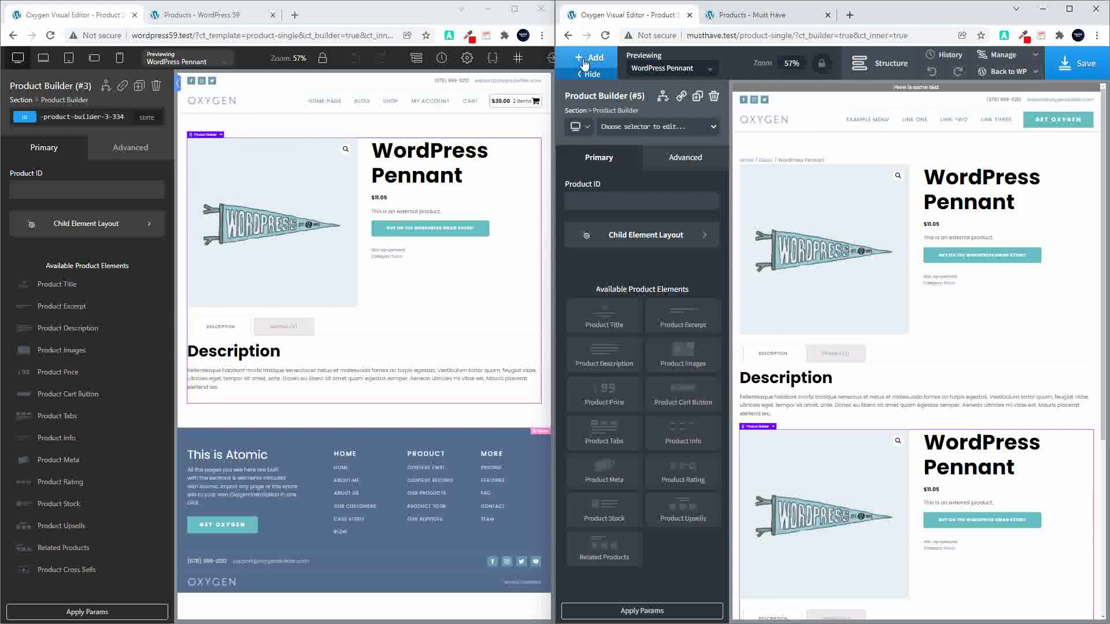
# - Insert a Columns element with the 50/50 layout into the new Product Builder on musthave.test
pyautogui.click(567, 56)
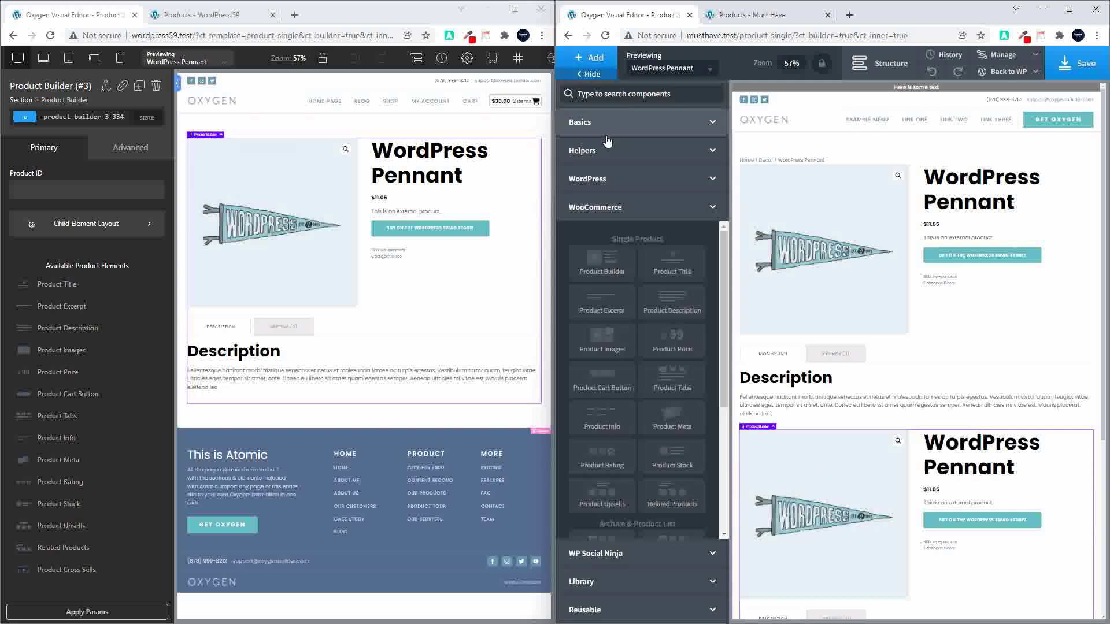
pyautogui.click(616, 123)
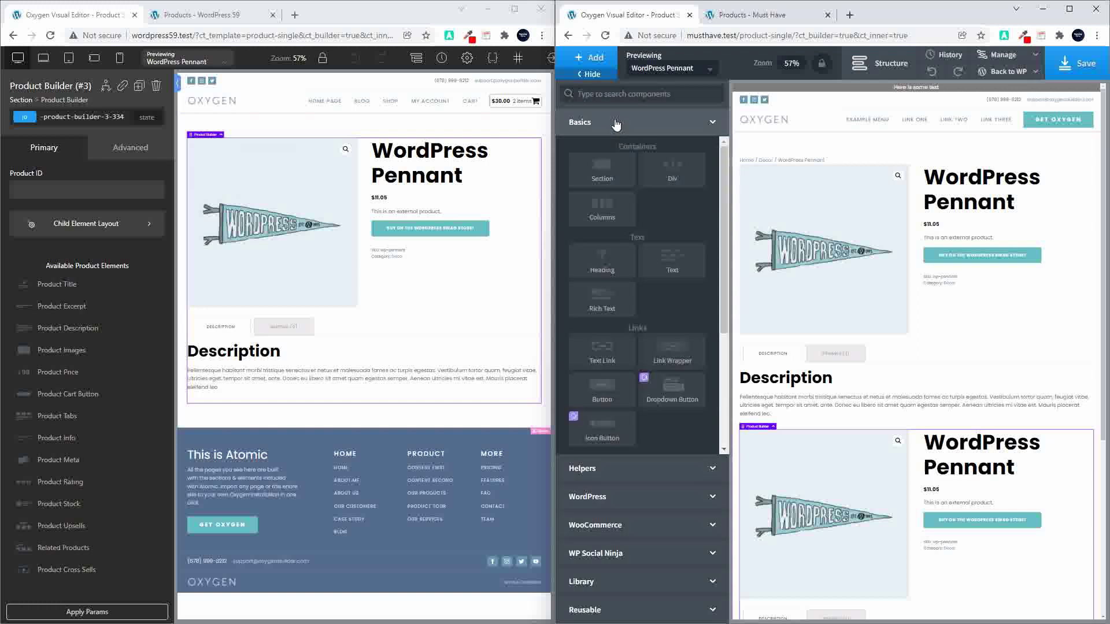
pyautogui.click(601, 208)
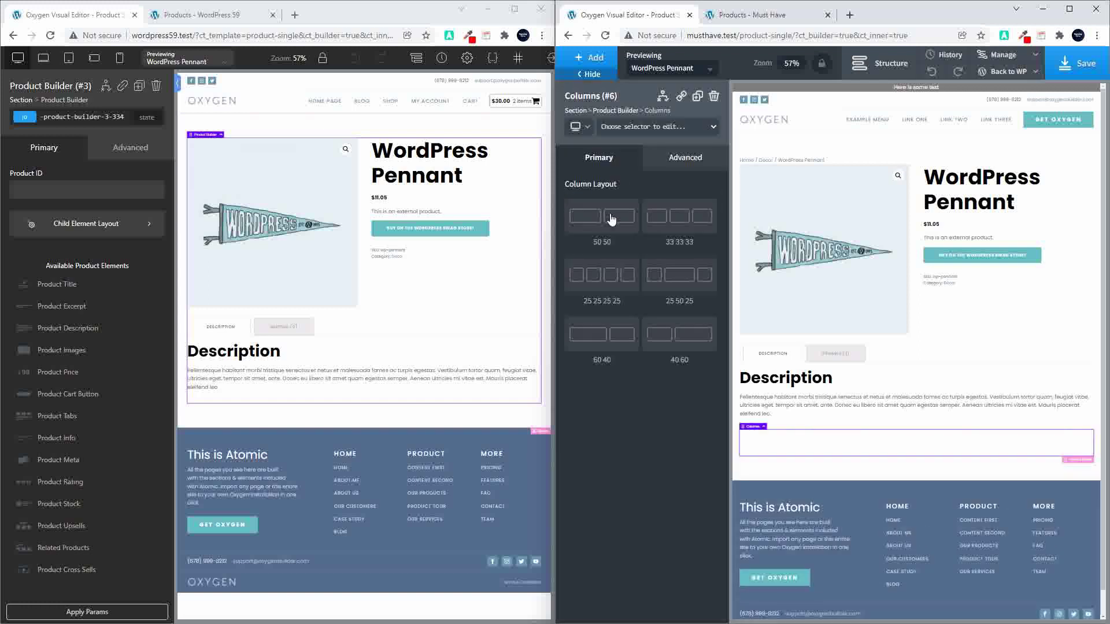
pyautogui.click(612, 217)
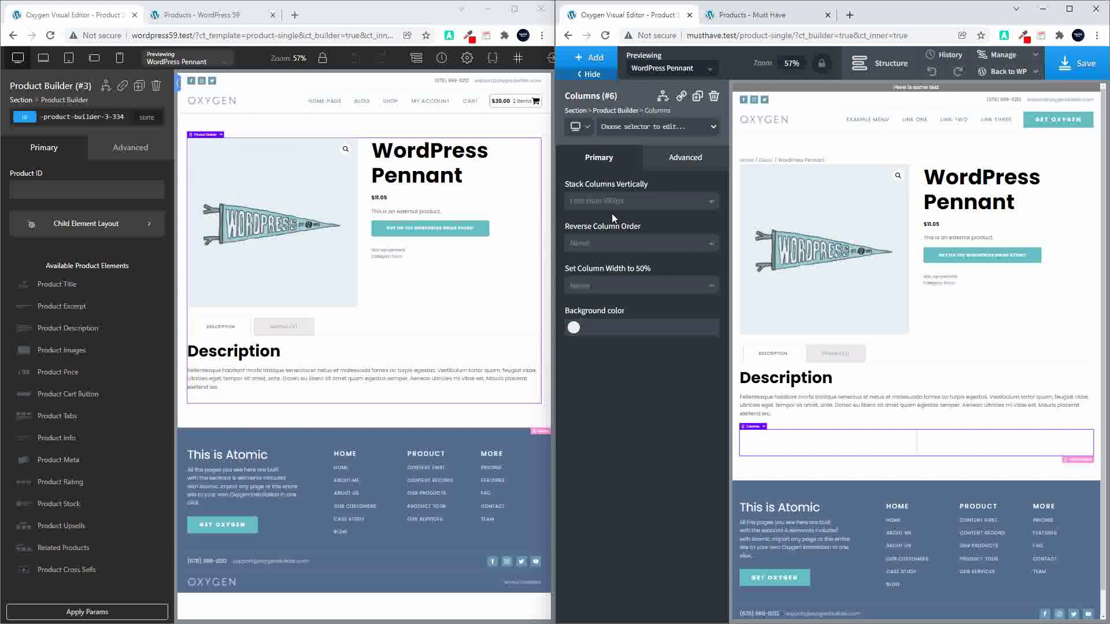
# - Add the Product Images element to the first column of the new Product Builder on musthave.test
pyautogui.click(808, 440)
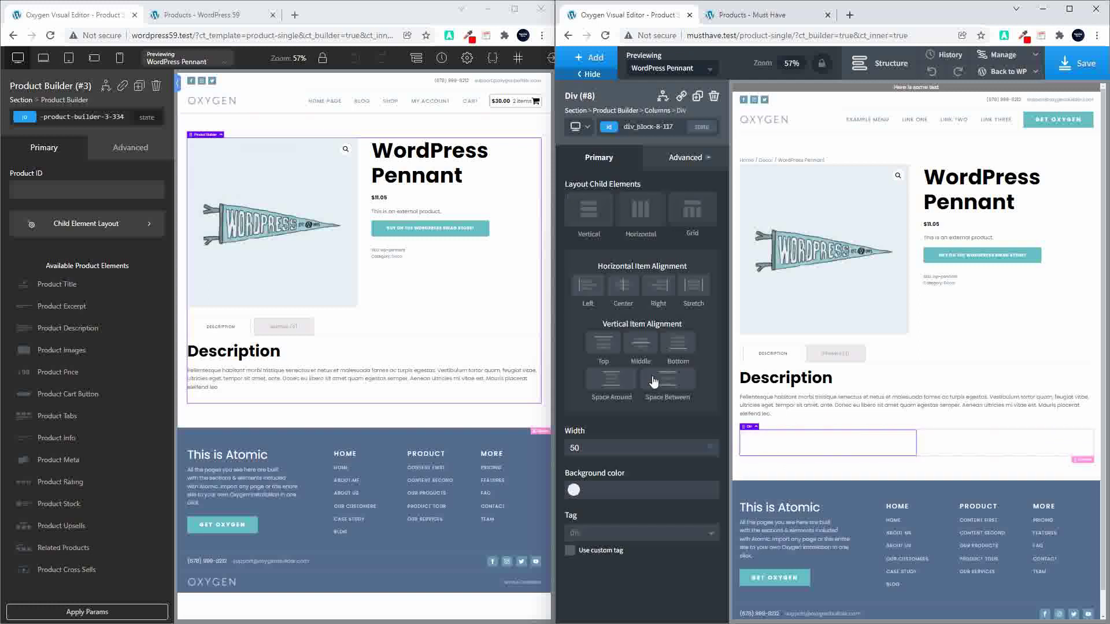
pyautogui.click(580, 60)
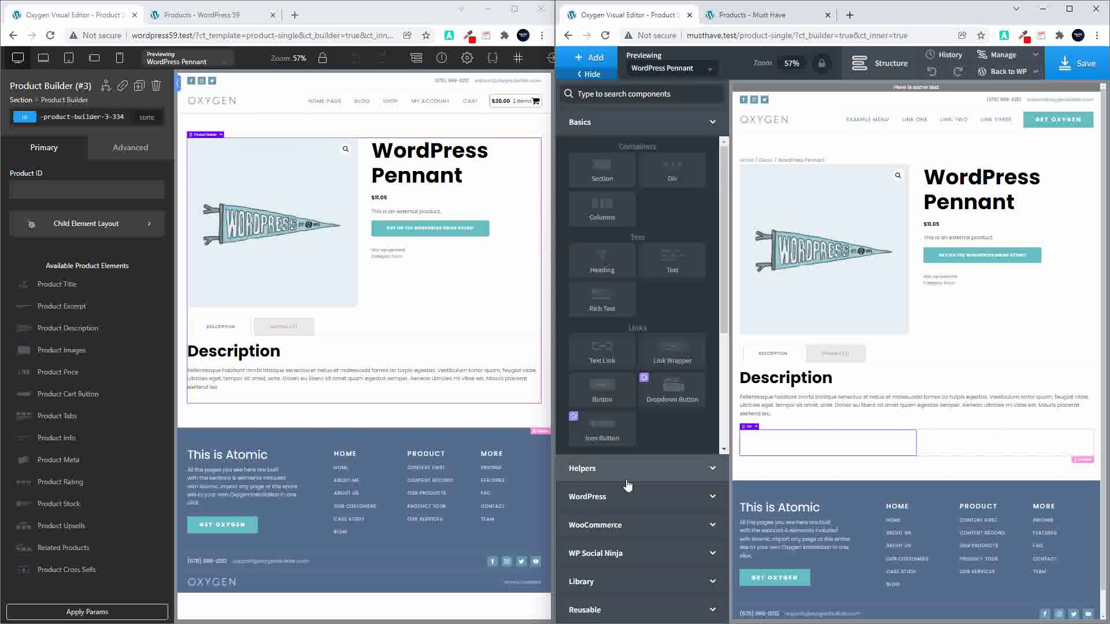
pyautogui.click(619, 525)
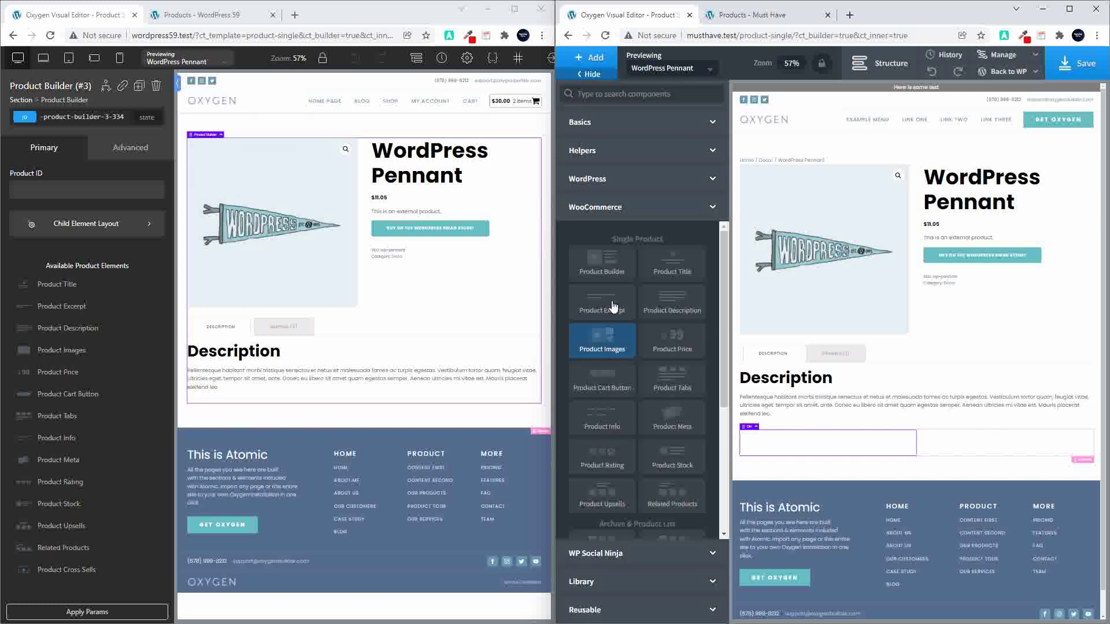
pyautogui.click(610, 342)
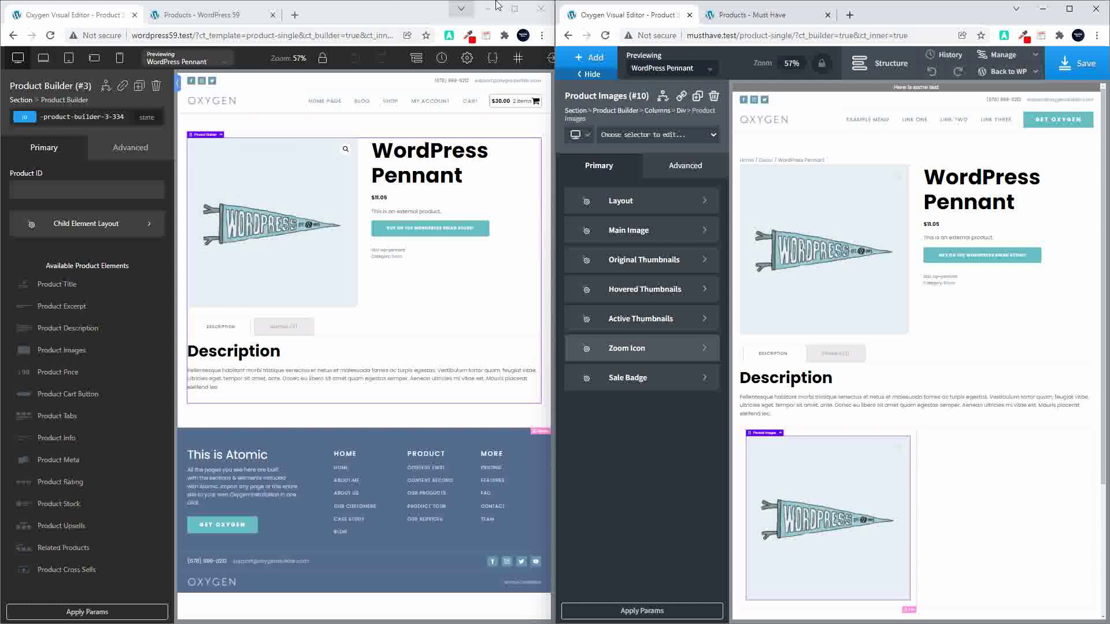
# - Maximize the browser window containing the wordpress59.test product template editor
pyautogui.click(514, 9)
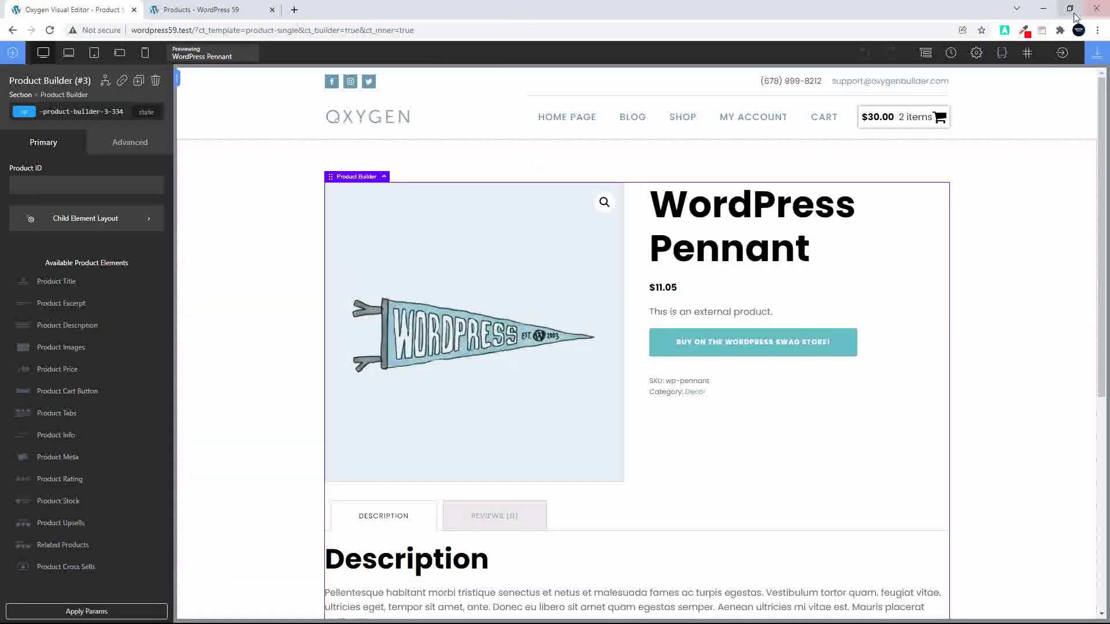
pyautogui.moveTo(1069, 8)
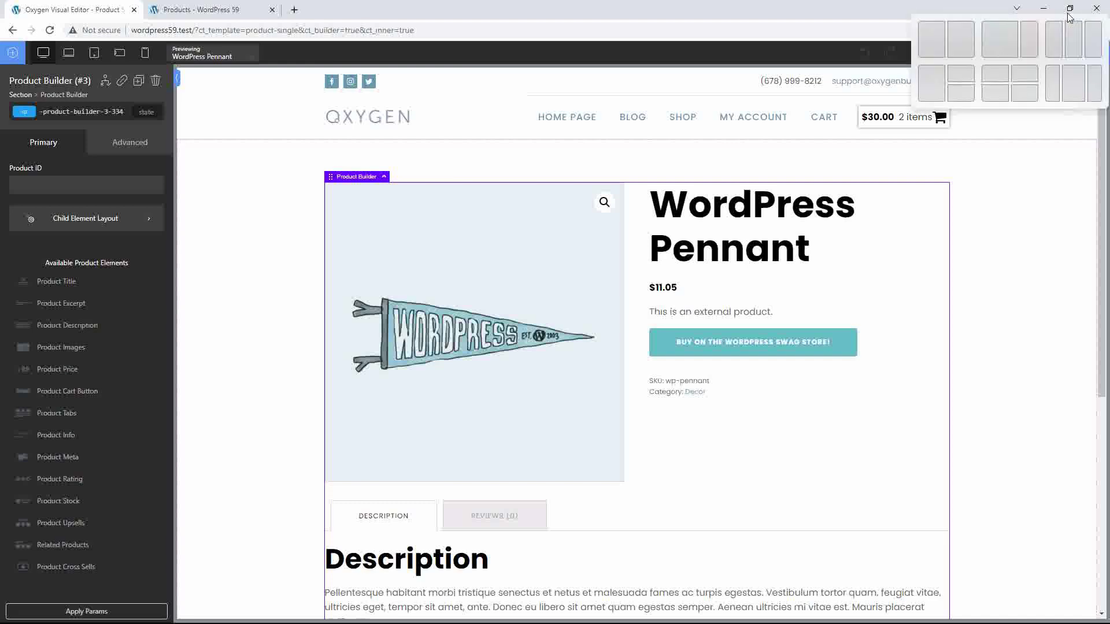
pyautogui.click(935, 44)
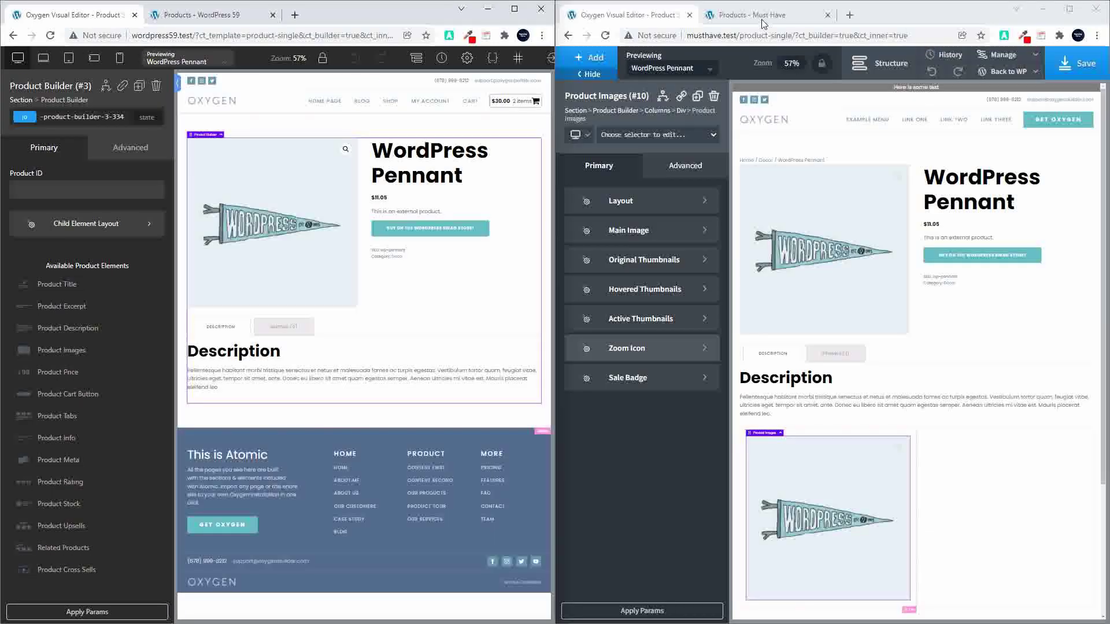
pyautogui.moveTo(514, 9)
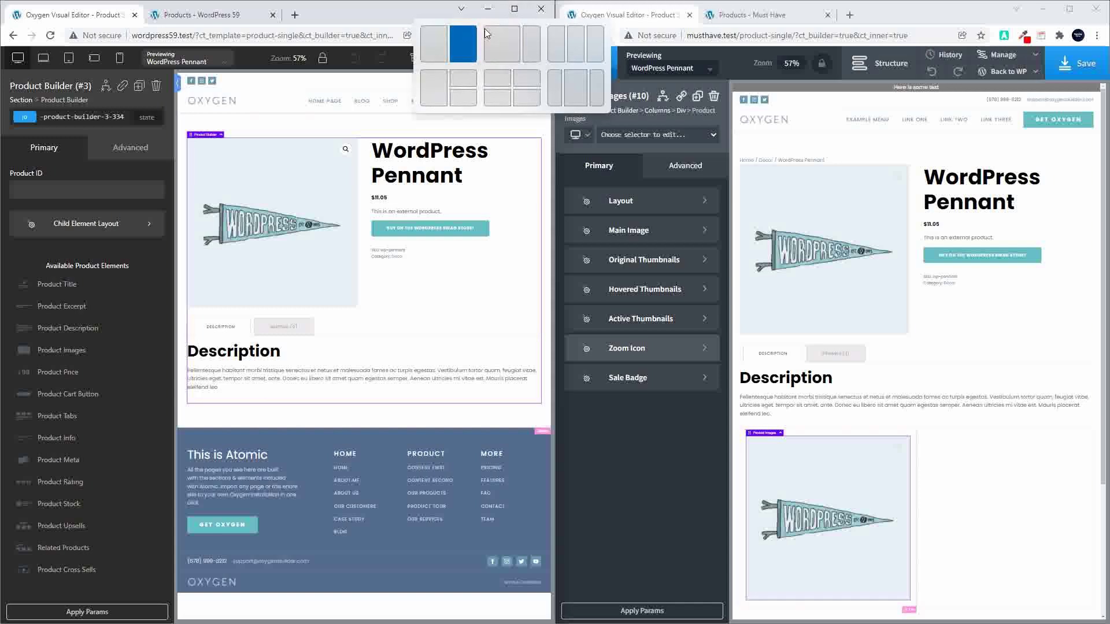
pyautogui.click(515, 9)
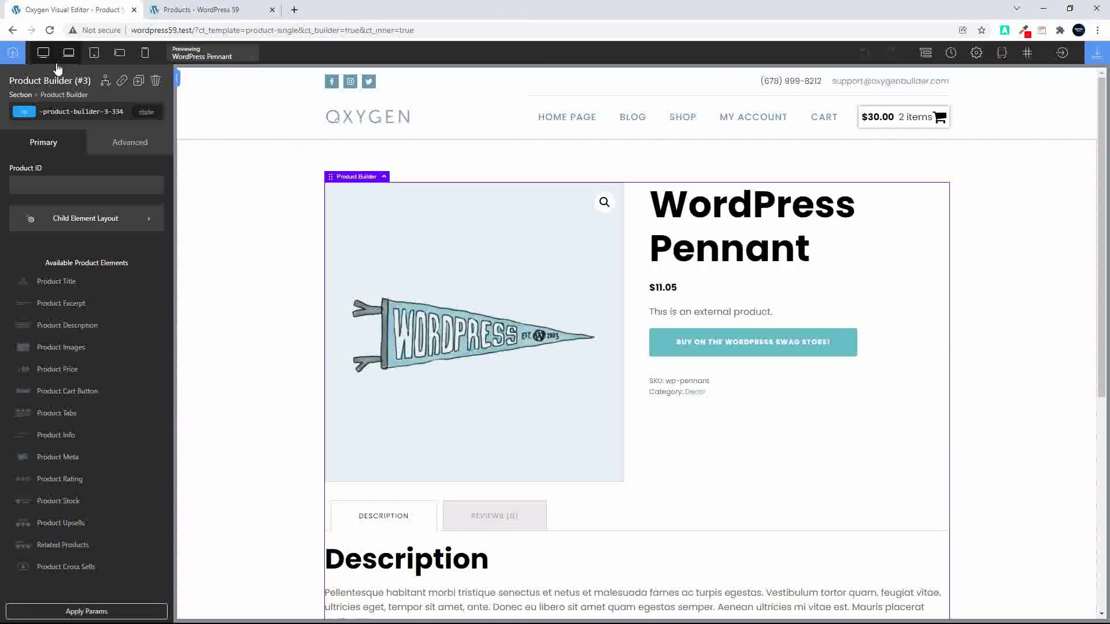
# - Select the outer section on wordpress59.test and add a second WooCommerce Product Builder inside it
pyautogui.click(13, 53)
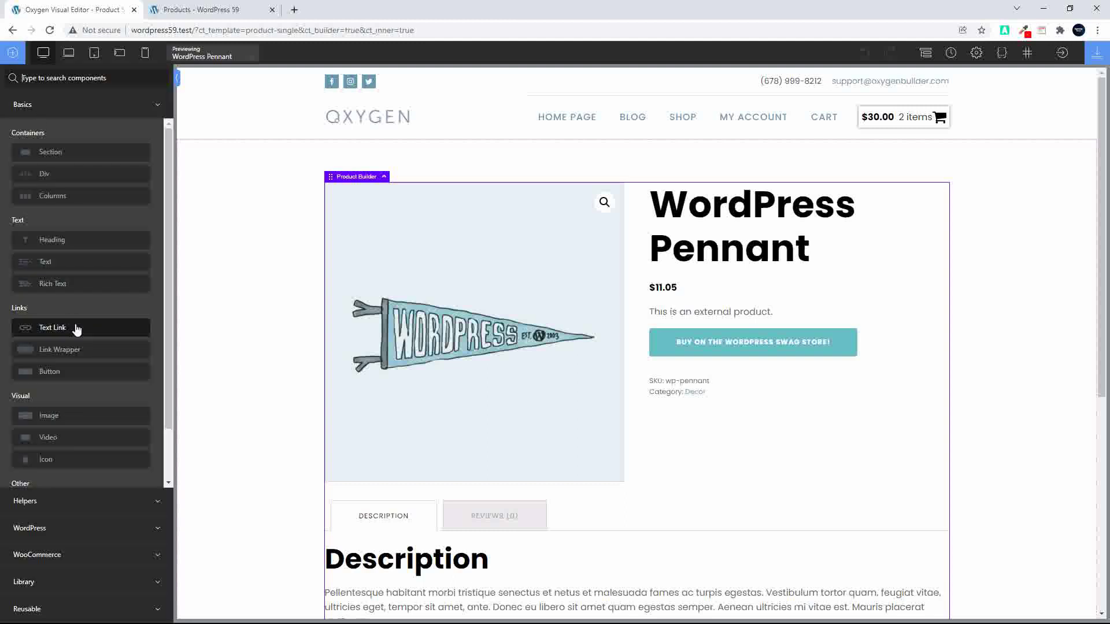
pyautogui.click(58, 553)
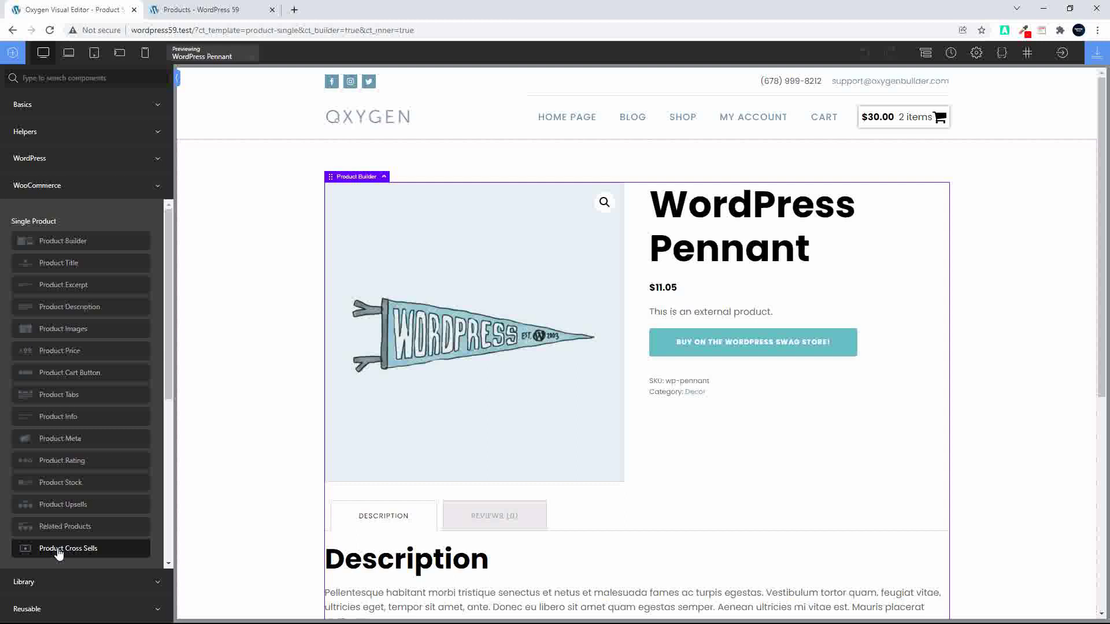
pyautogui.click(222, 422)
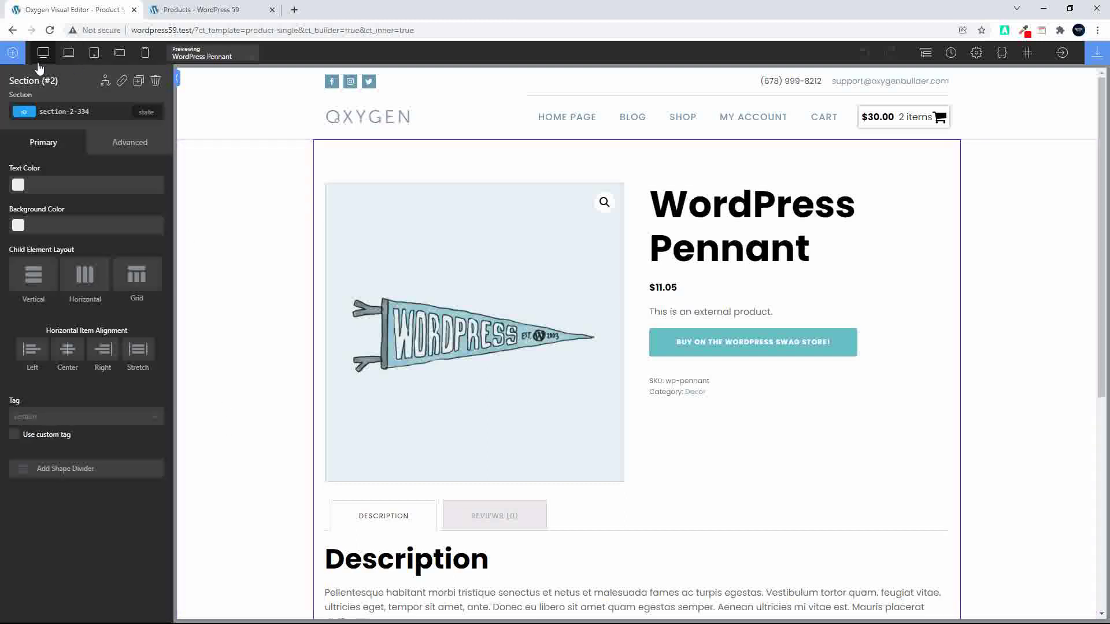
pyautogui.click(12, 52)
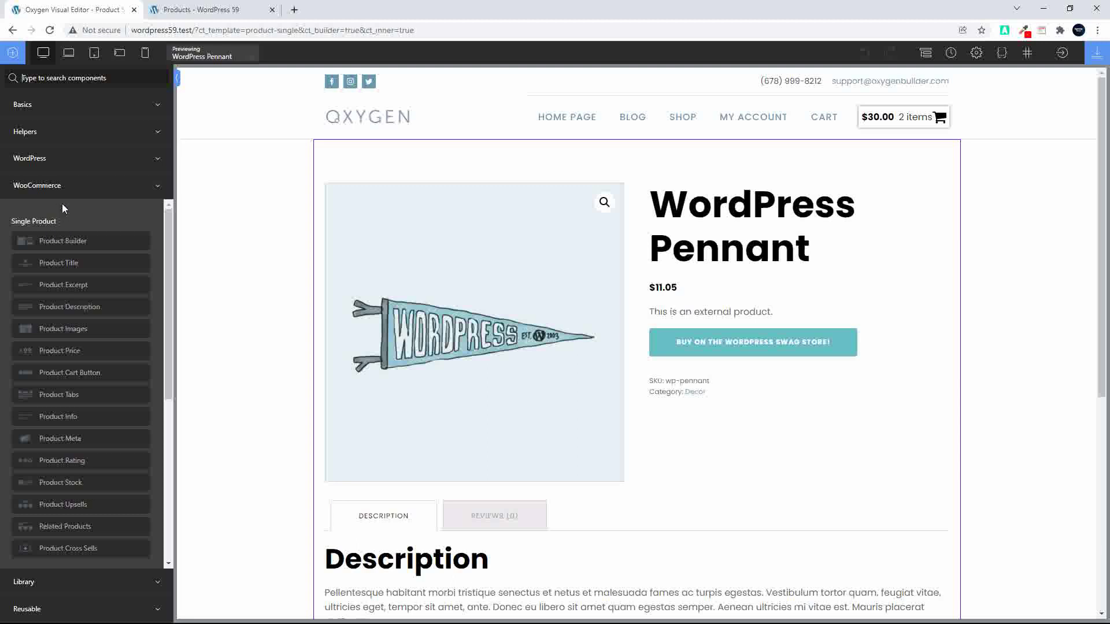
pyautogui.click(51, 245)
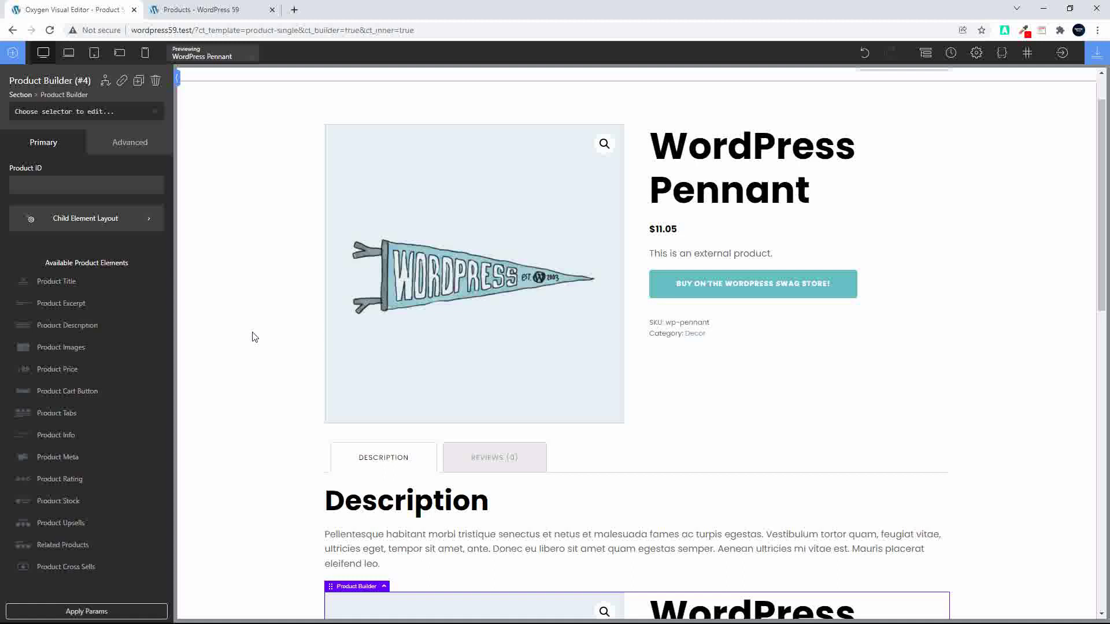
# - Insert a Columns element with the 50/50 layout into the new Product Builder on wordpress59.test
pyautogui.click(12, 53)
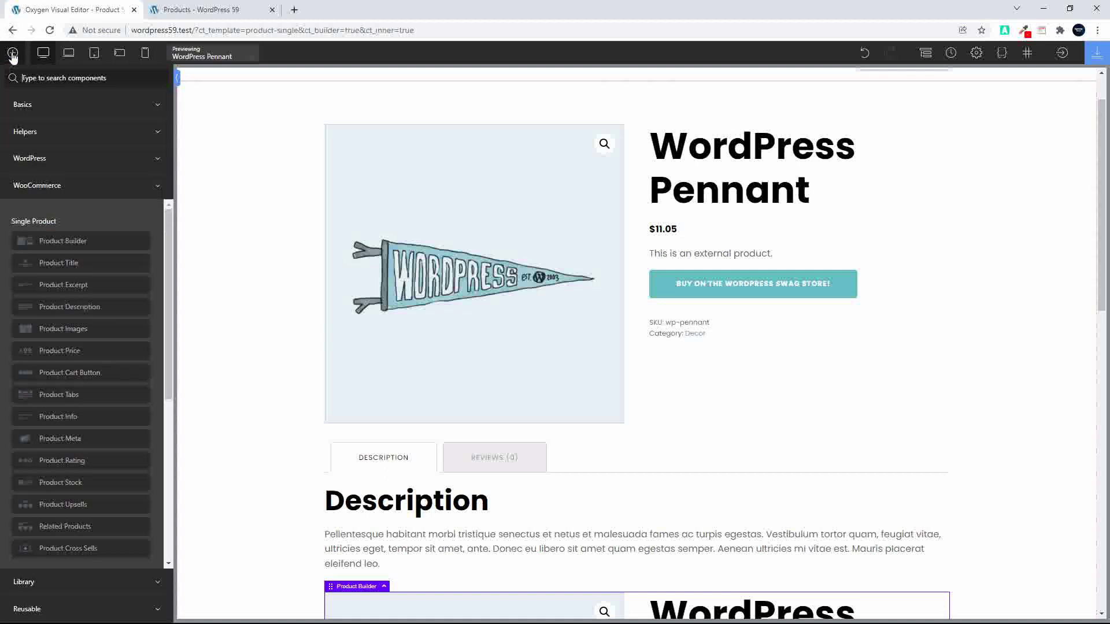
pyautogui.click(46, 105)
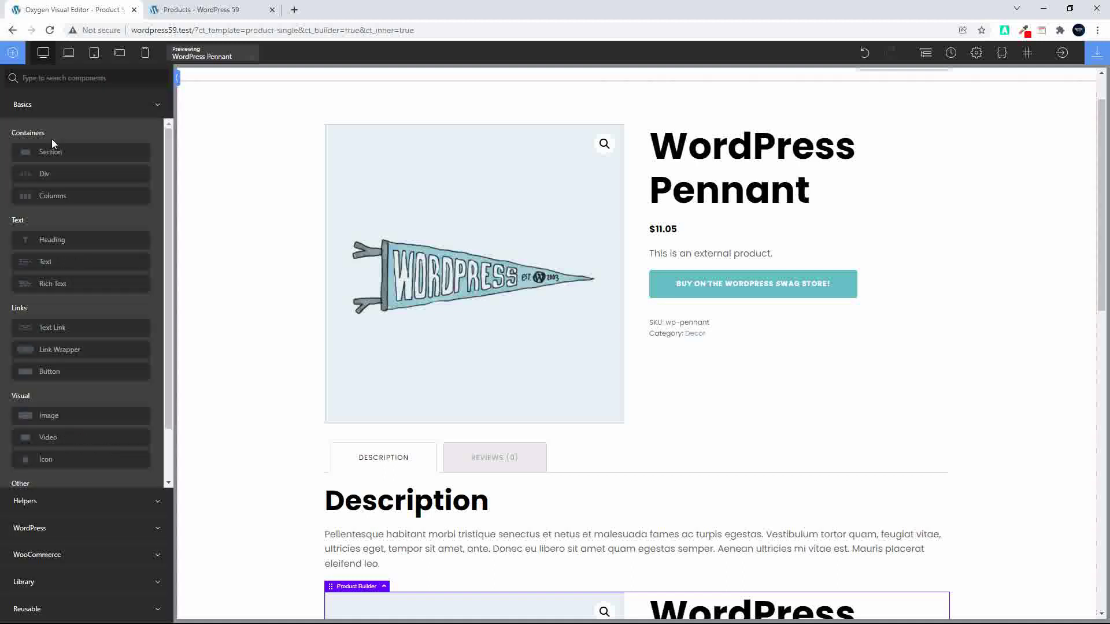
pyautogui.click(50, 200)
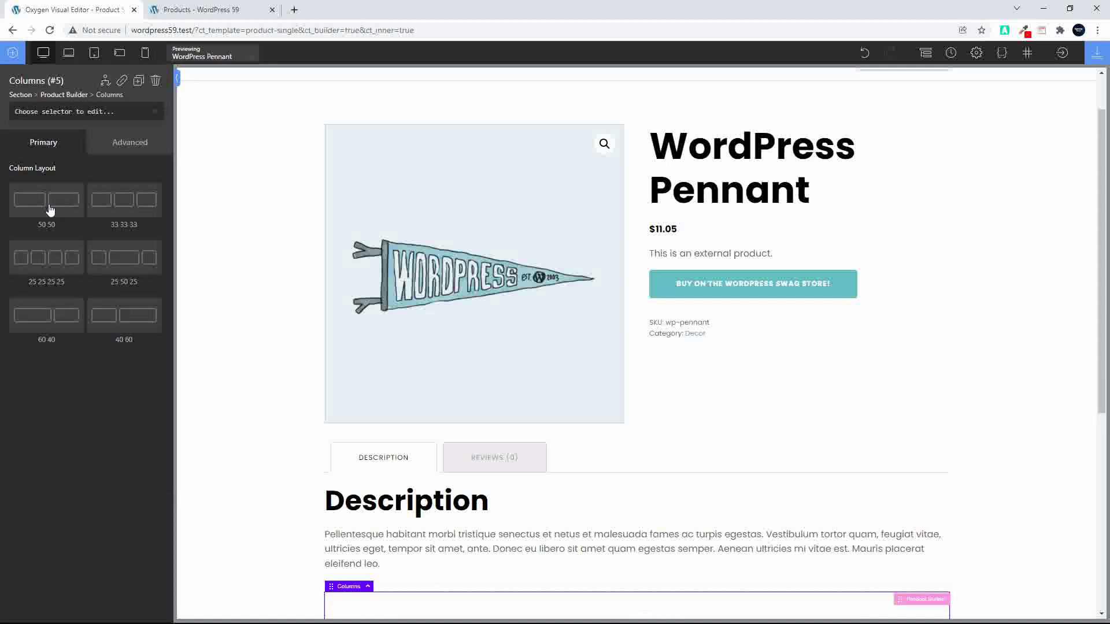
pyautogui.click(50, 210)
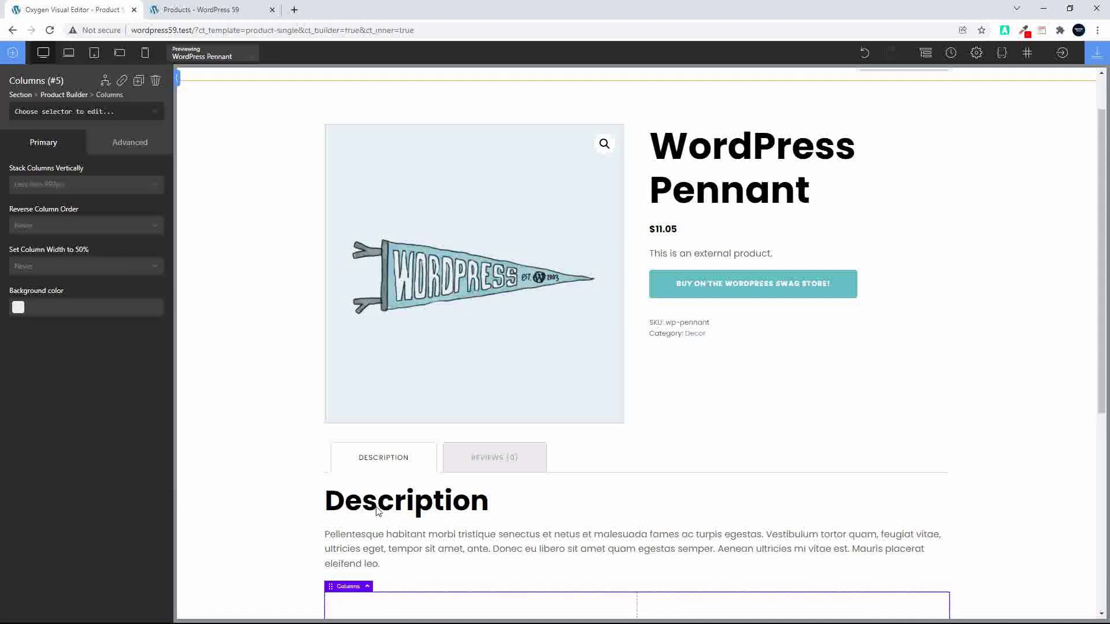
# - Add the Product Images element to the first column of the new Product Builder on wordpress59.test
pyautogui.click(468, 608)
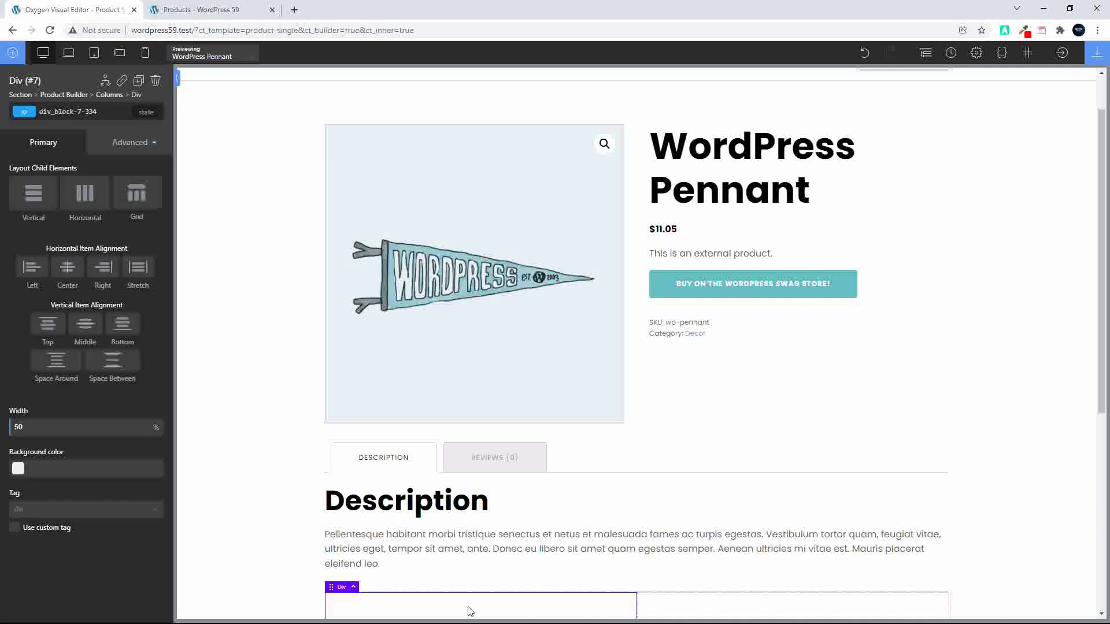
pyautogui.click(13, 53)
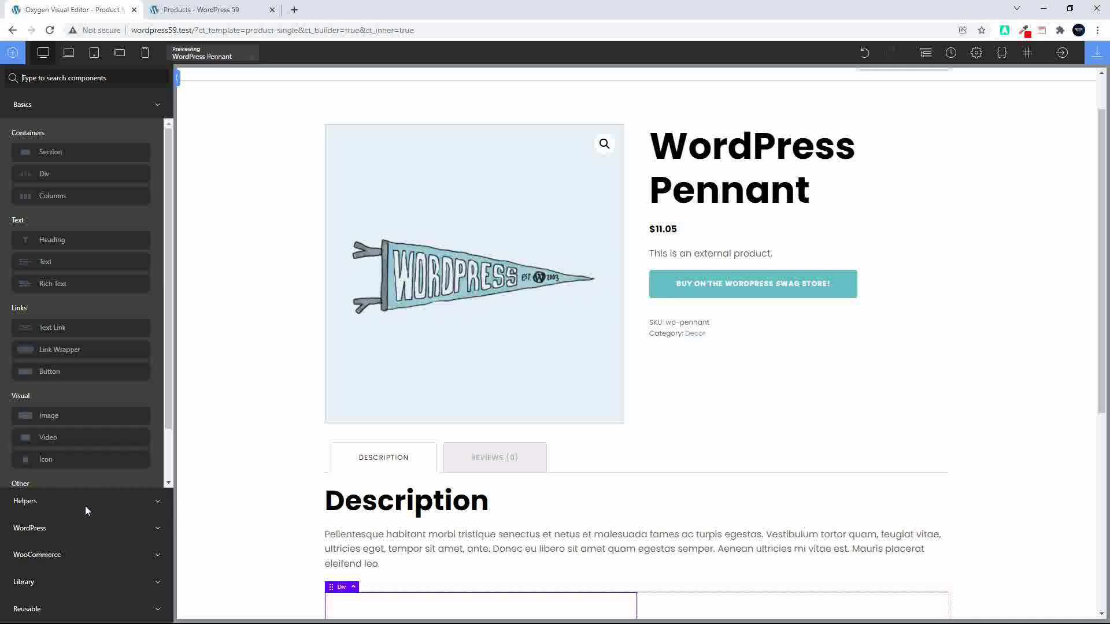
pyautogui.click(74, 556)
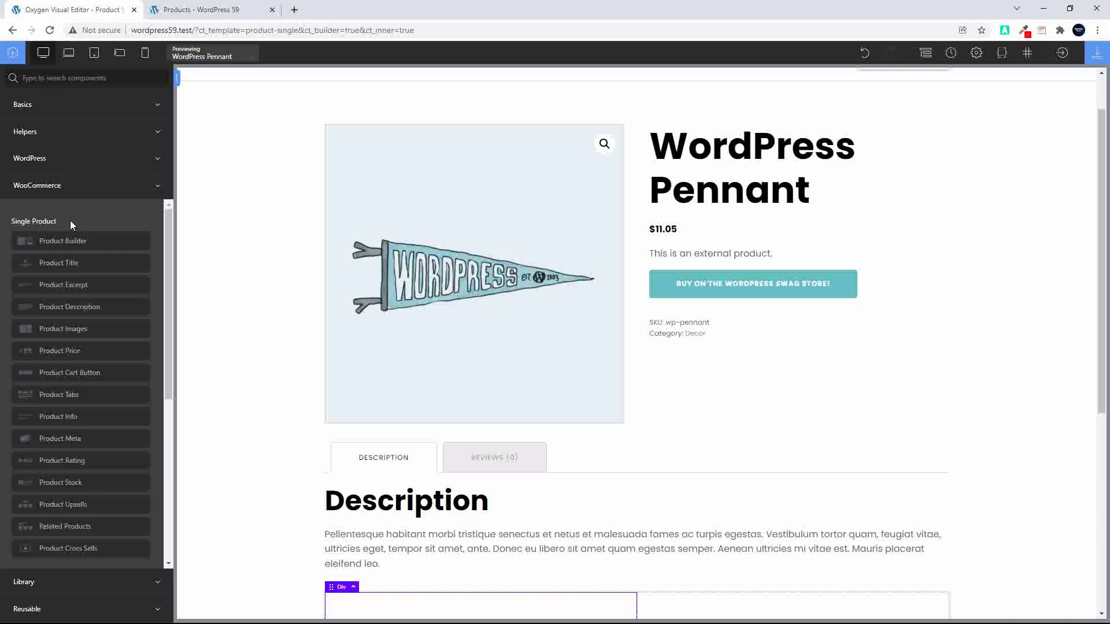
pyautogui.click(59, 327)
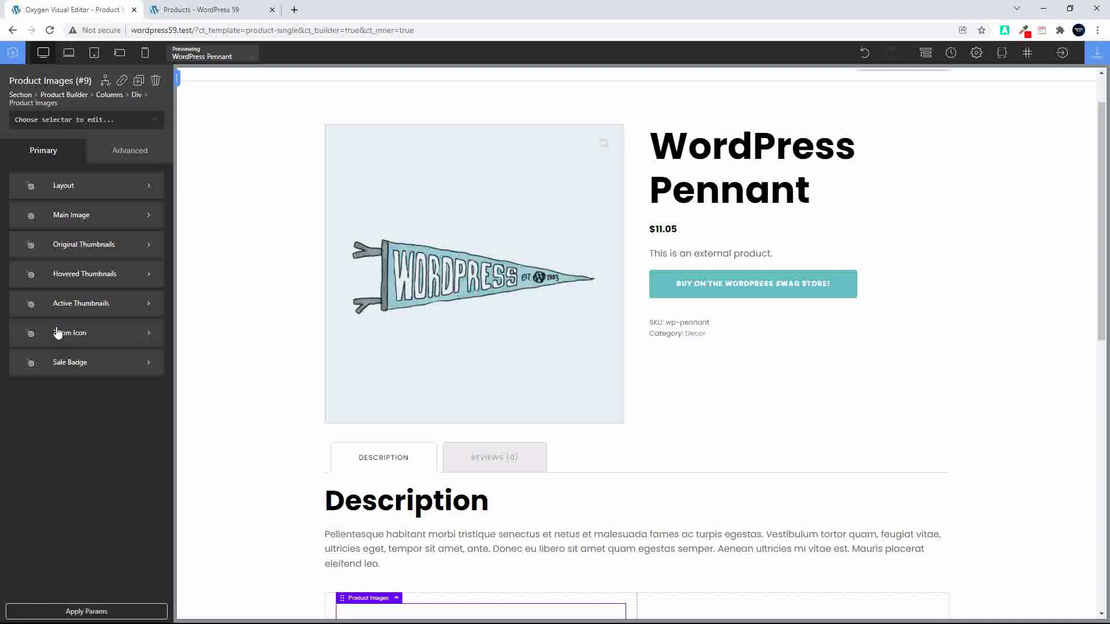
# - Examine the Layout settings of the Product Images element on wordpress59.test
pyautogui.scroll(-5, 219, 445)
pyautogui.scroll(5, 218, 445)
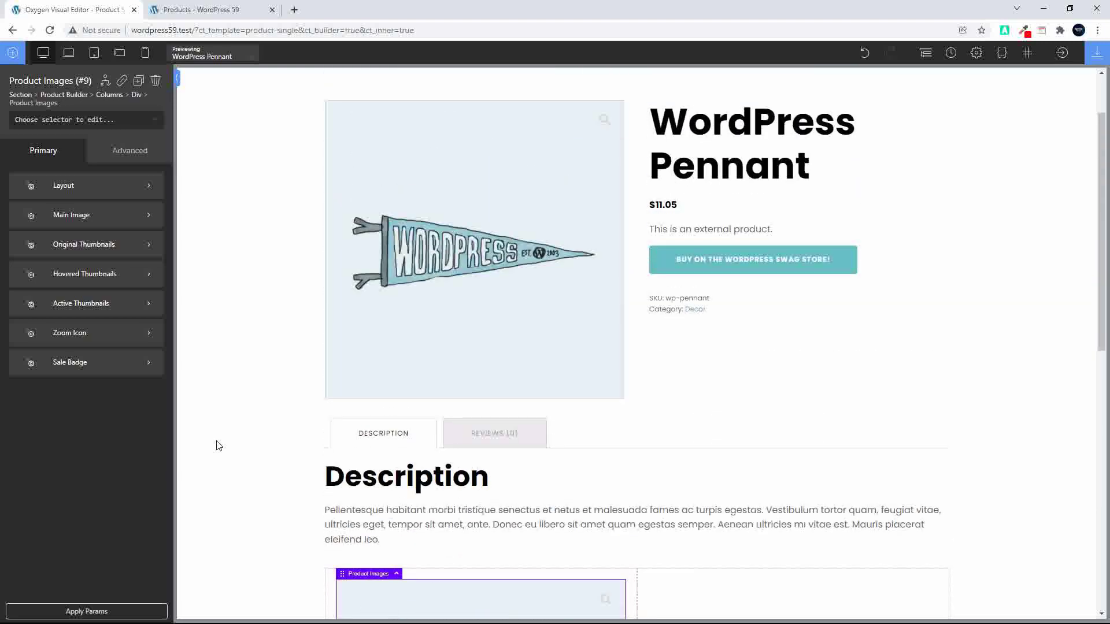
pyautogui.click(95, 194)
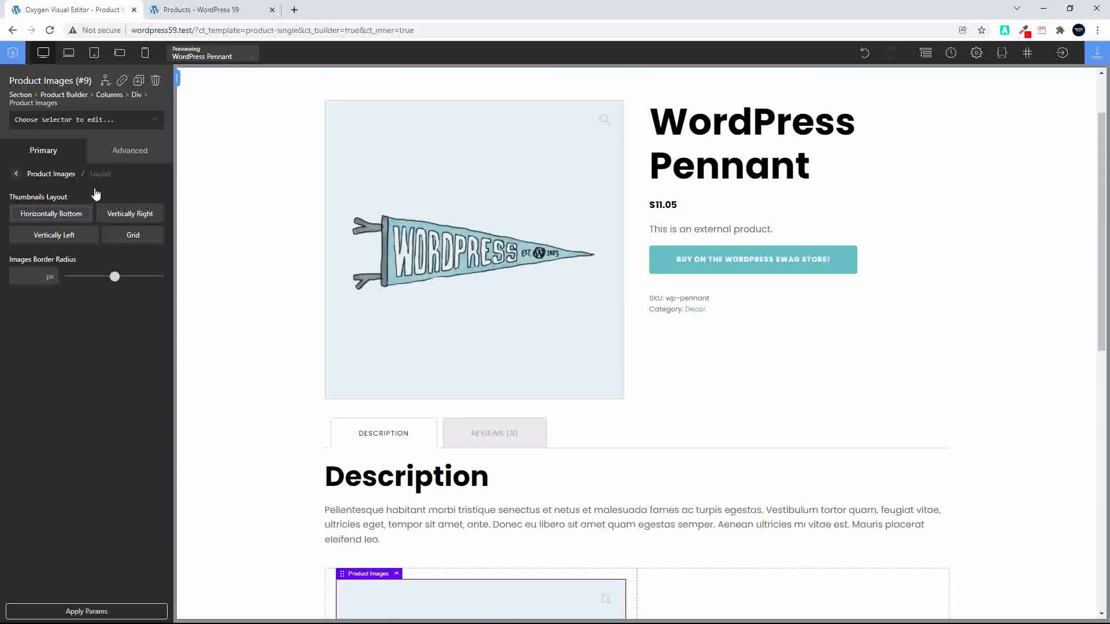
pyautogui.click(16, 174)
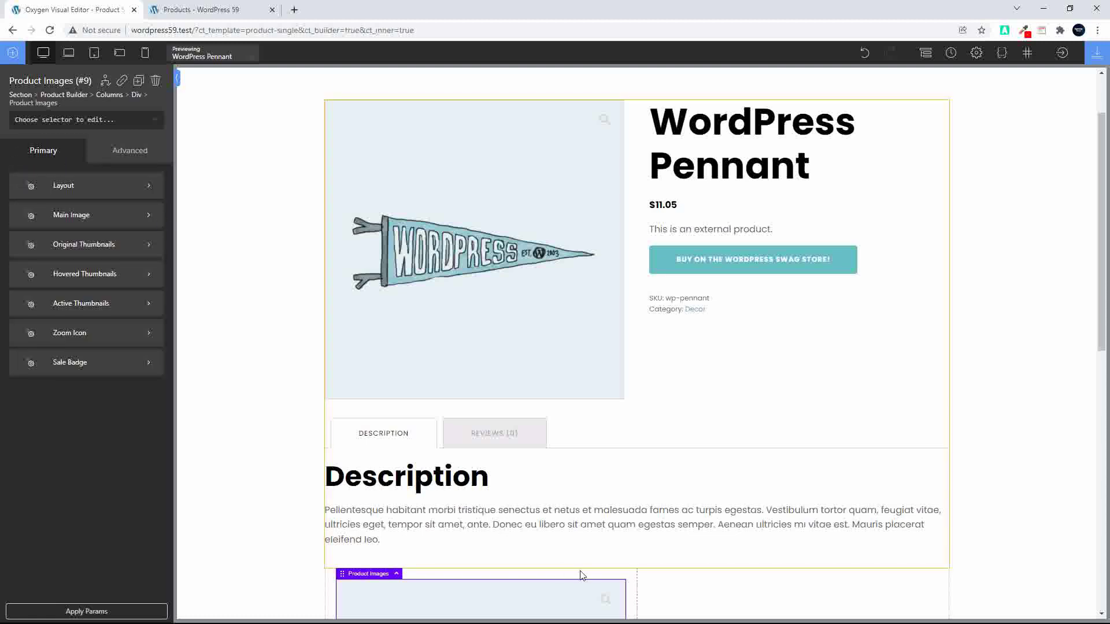
# - Clear the Product Images selection on wordpress59.test and add another Columns element outside the existing section
pyautogui.click(622, 577)
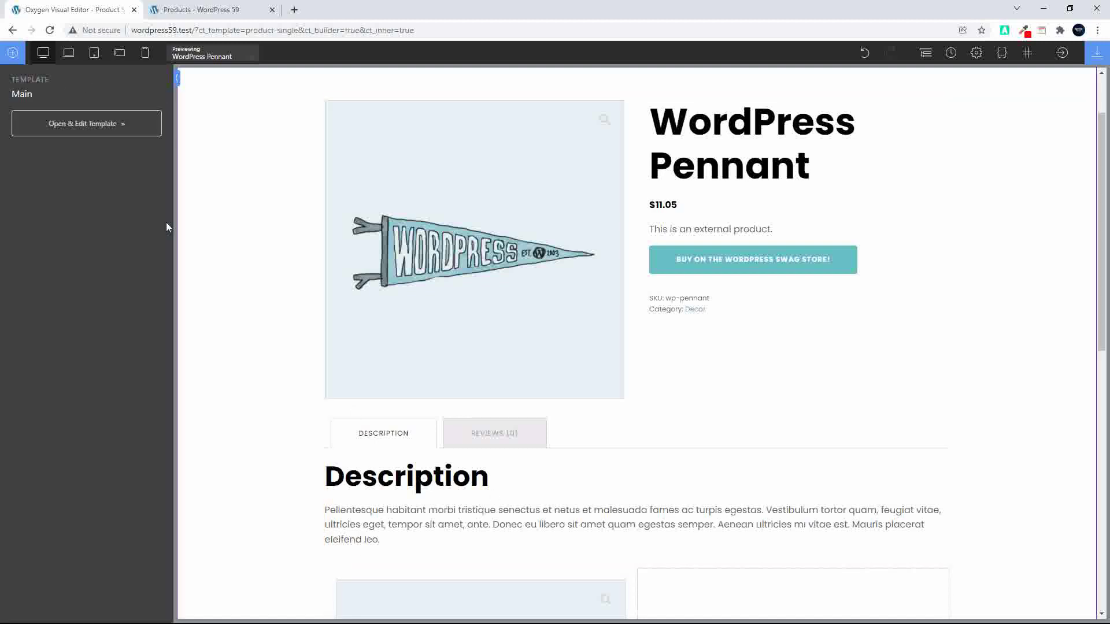
pyautogui.click(16, 53)
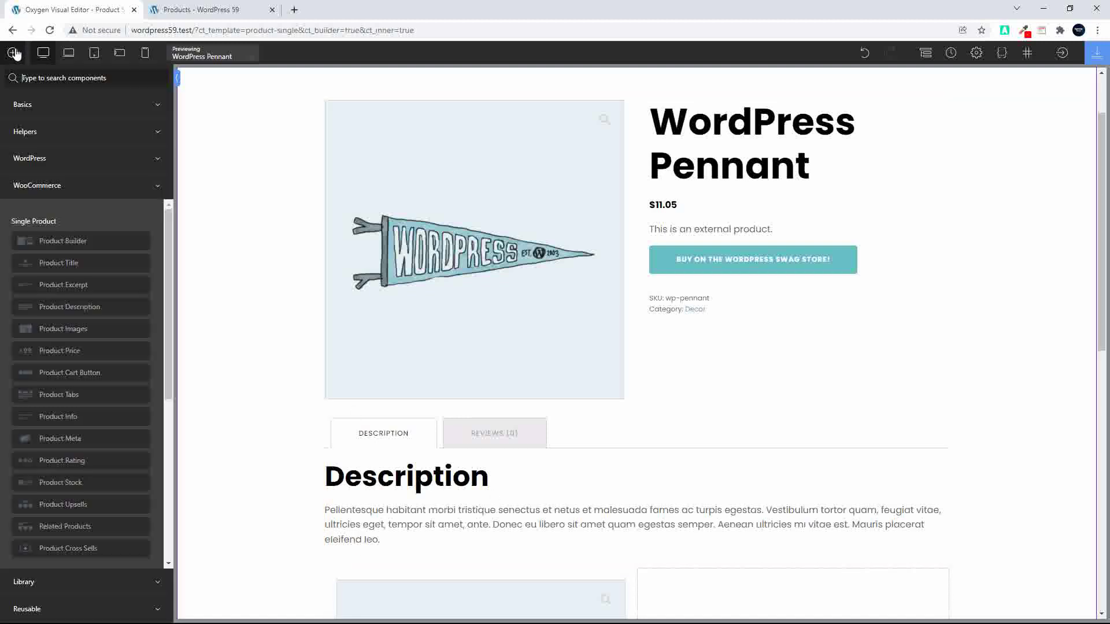
pyautogui.click(33, 113)
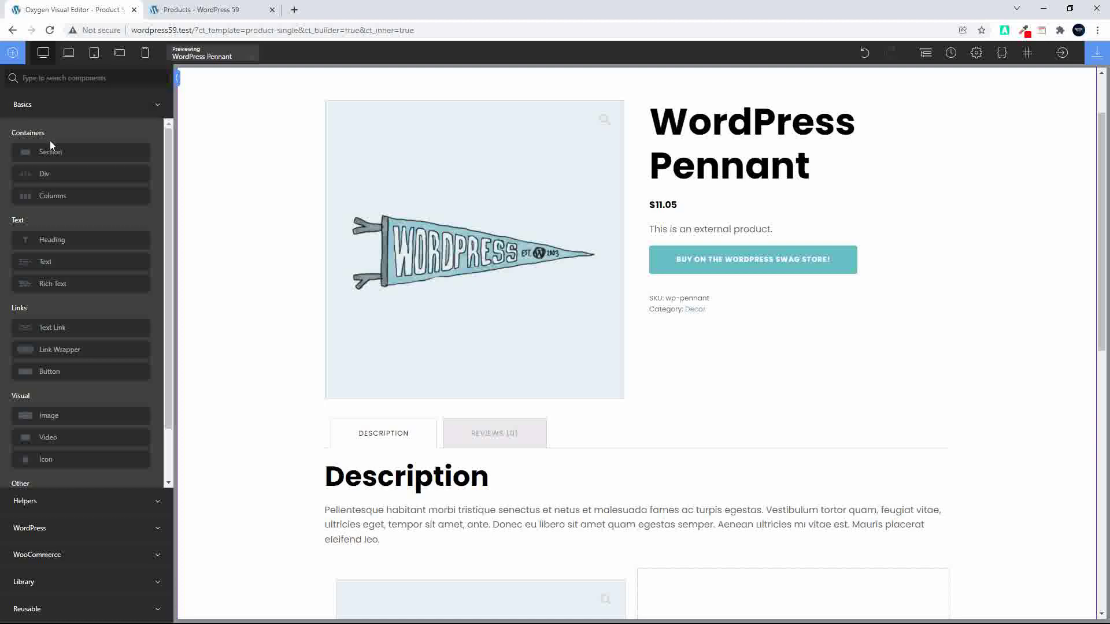
pyautogui.click(53, 197)
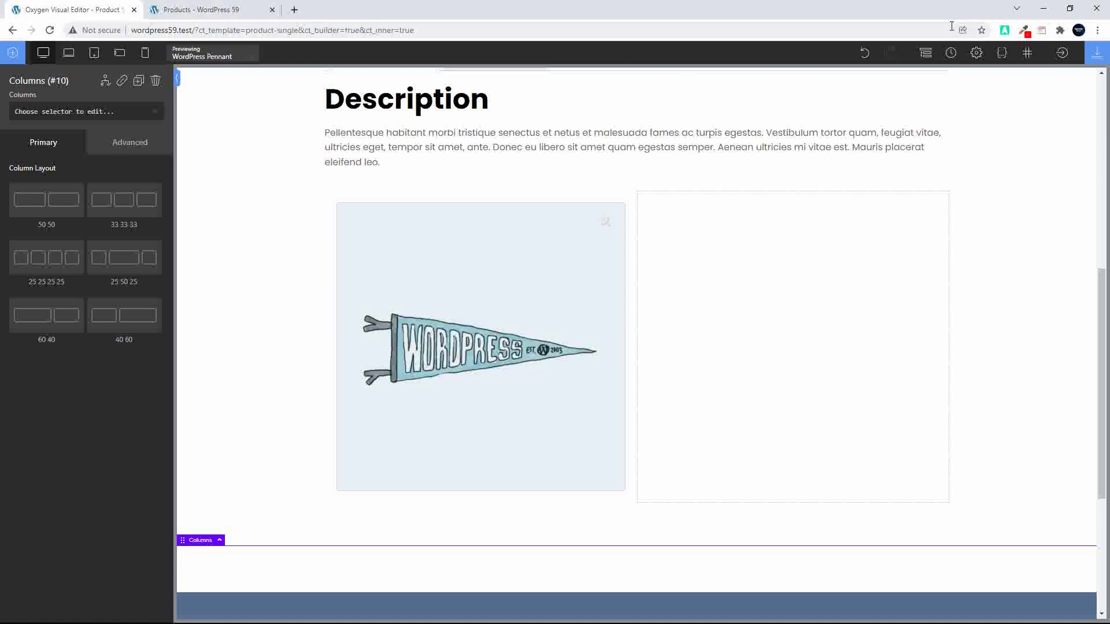
# - Tile the wordpress59.test window beside musthave.test and add another Columns element to the second Product Builder on musthave.test
pyautogui.moveTo(1069, 8)
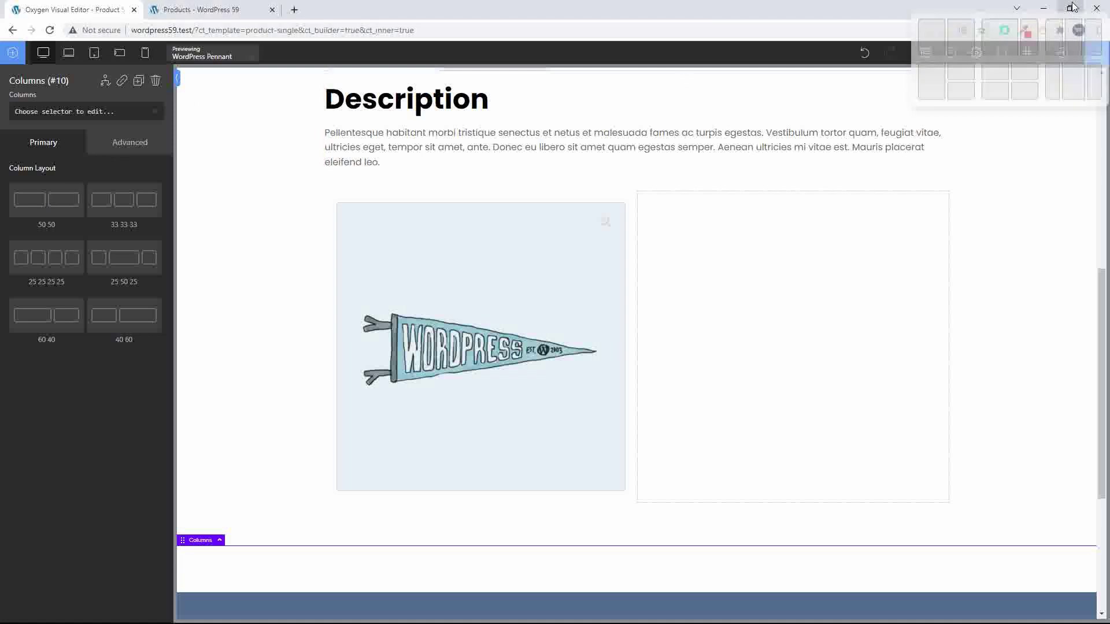
pyautogui.click(932, 73)
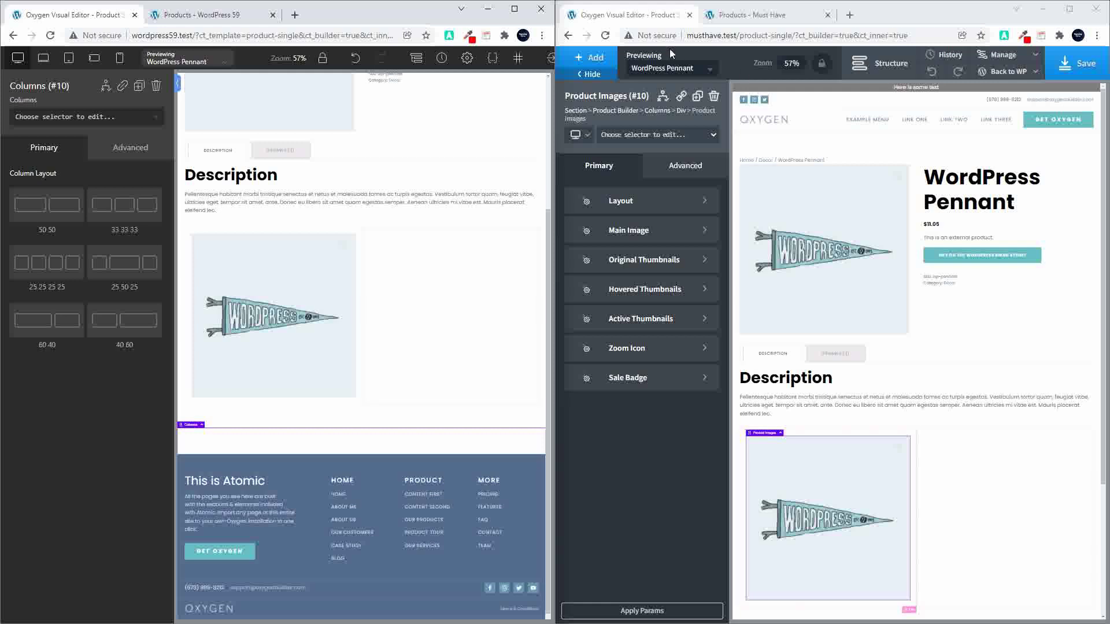
pyautogui.click(592, 58)
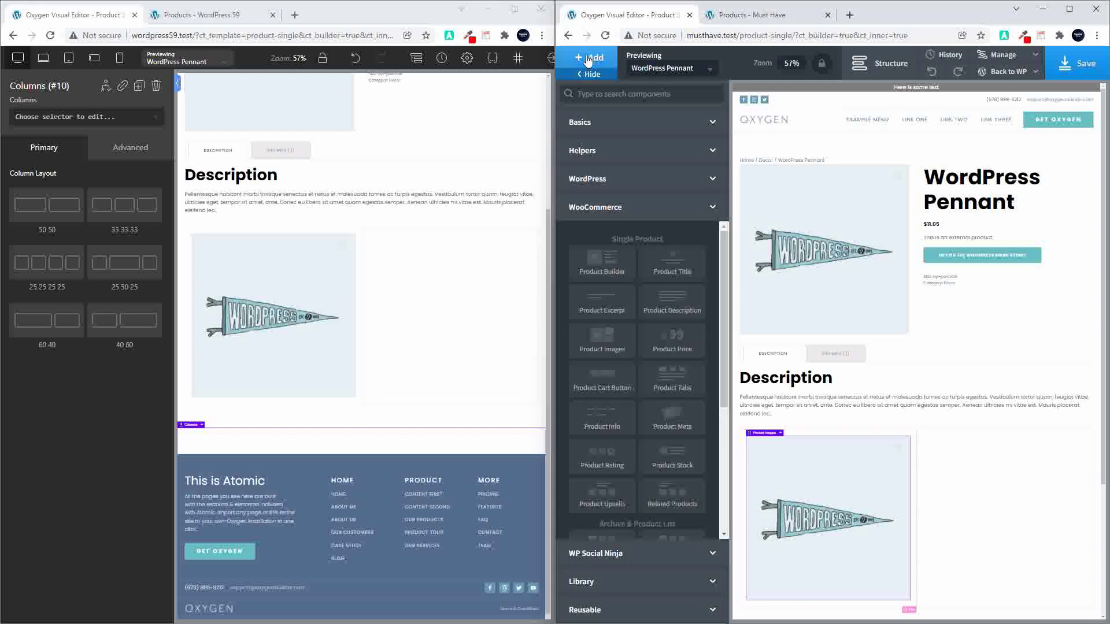
pyautogui.click(597, 132)
pyautogui.click(603, 211)
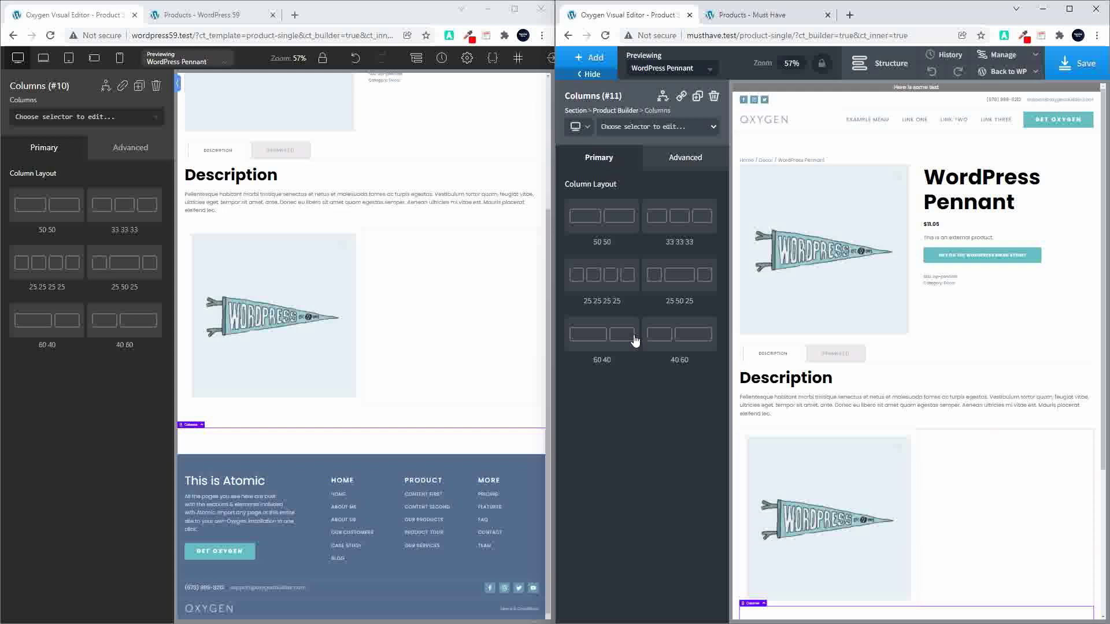
# - Select the empty second column on both sites and maximize the wordpress59.test window
pyautogui.click(989, 466)
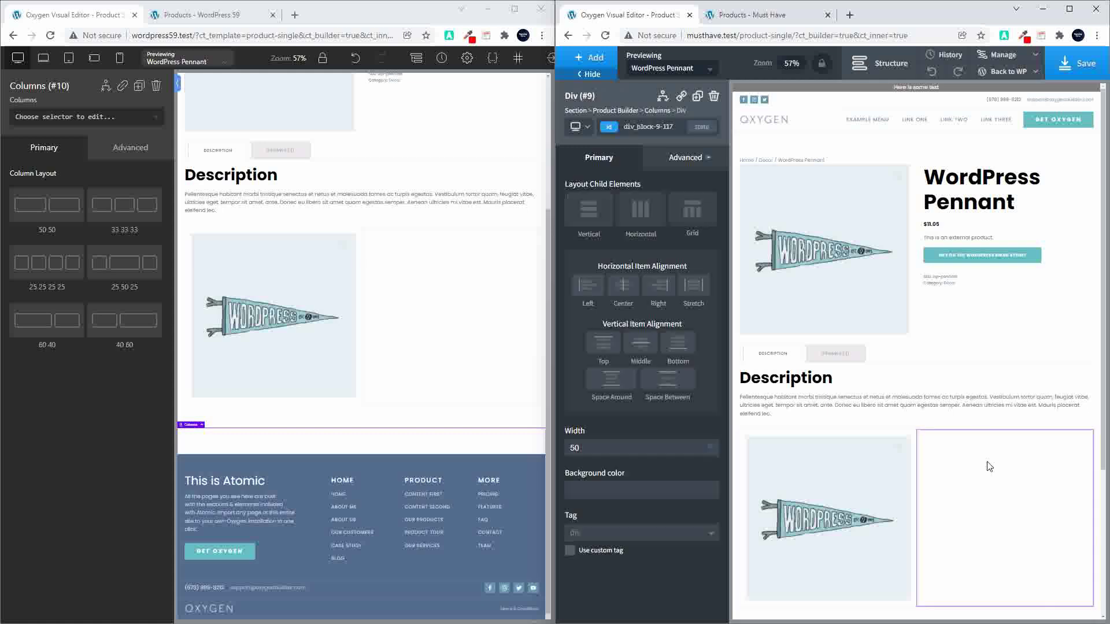
pyautogui.click(437, 291)
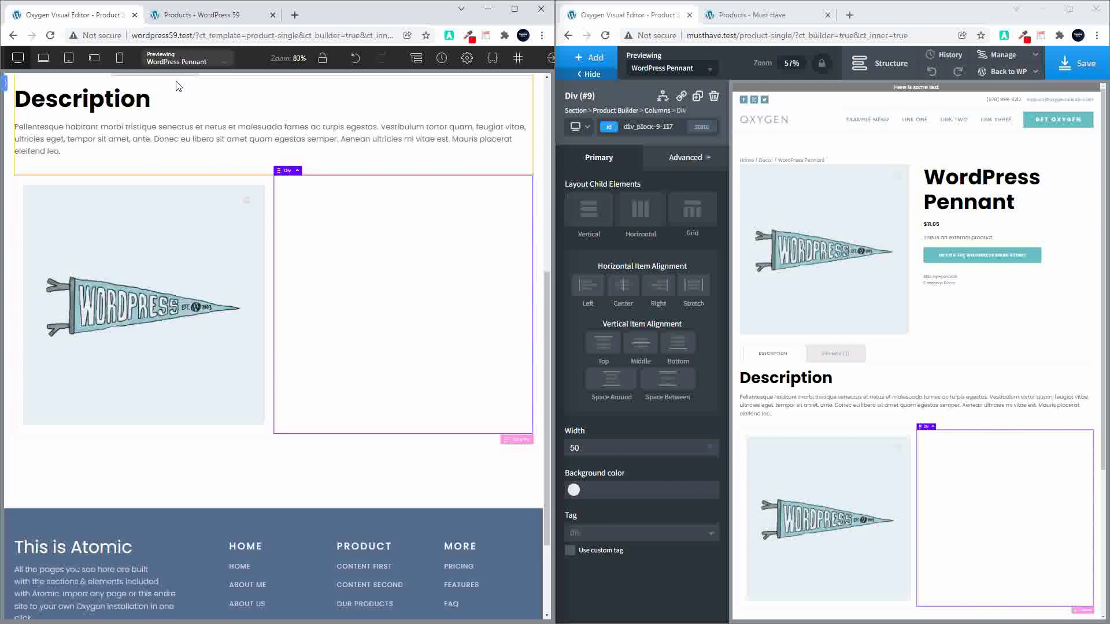
pyautogui.click(177, 85)
pyautogui.click(4, 84)
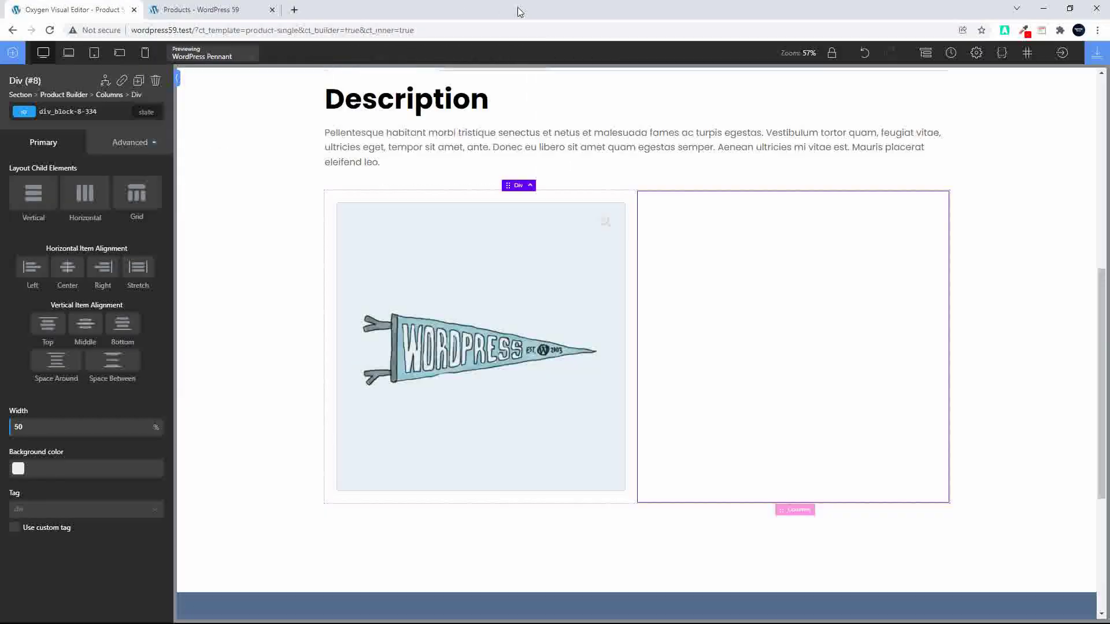
pyautogui.click(513, 8)
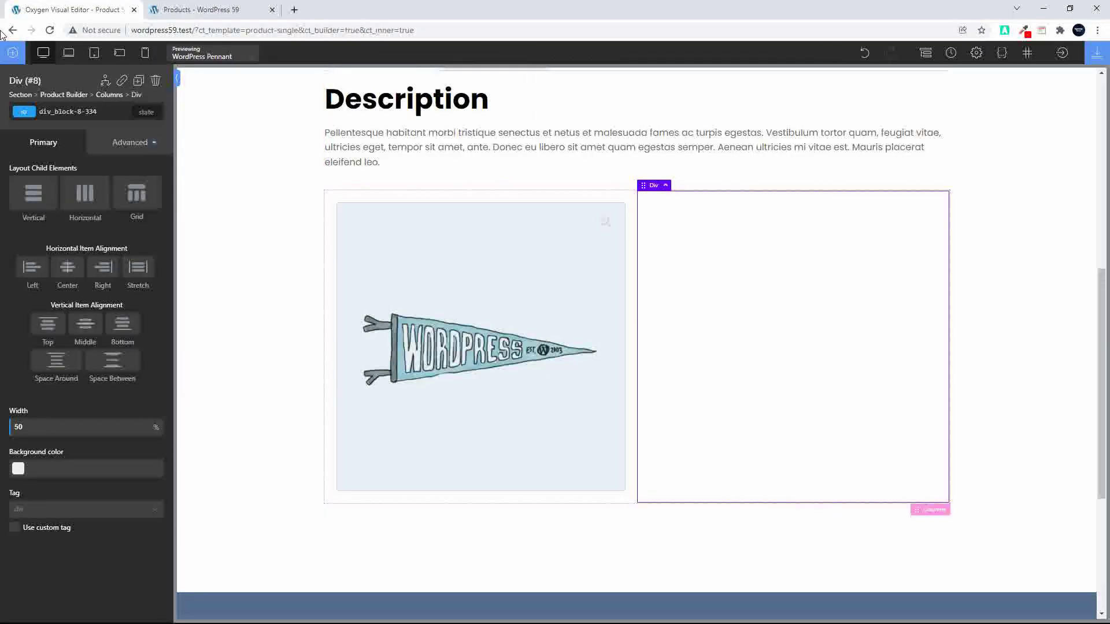
# - Add the WooCommerce Product Title element to the empty second column on wordpress59.test
pyautogui.click(12, 52)
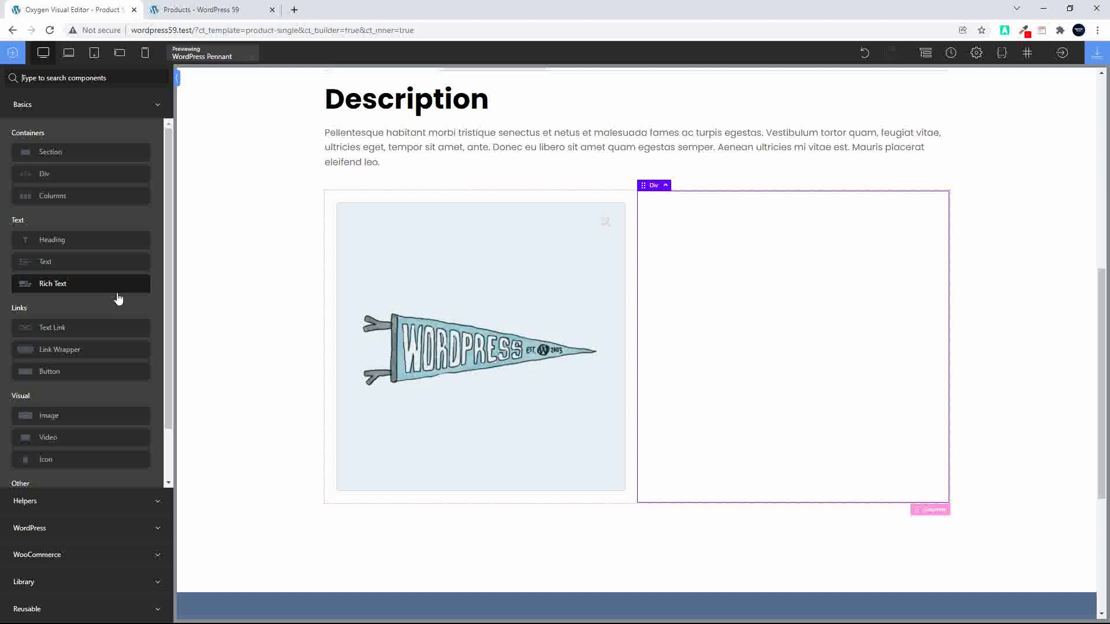
pyautogui.click(59, 552)
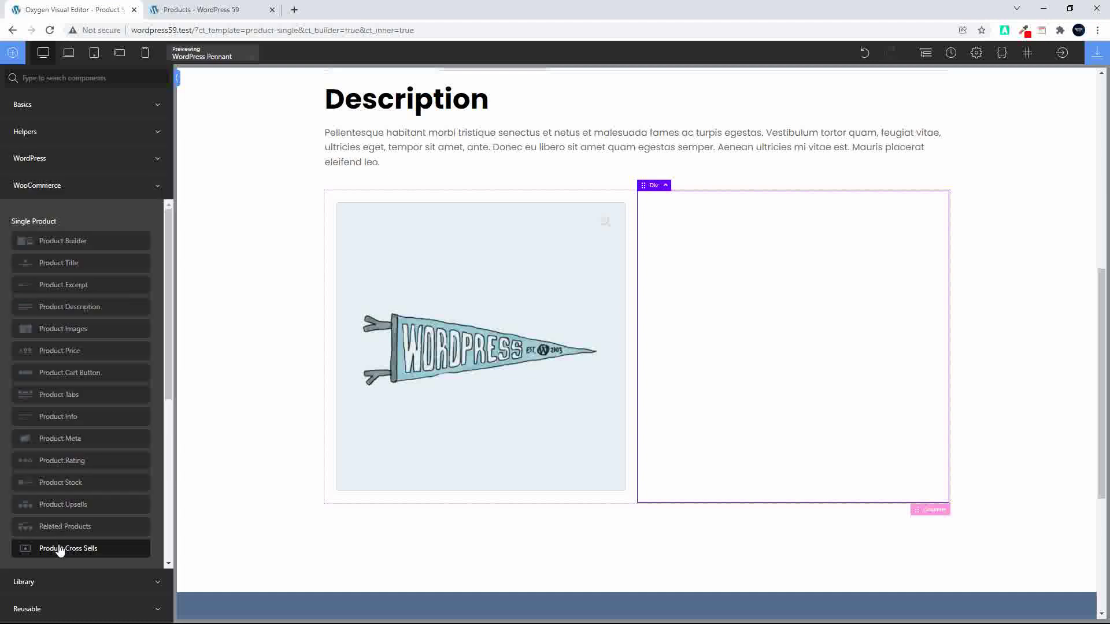
pyautogui.click(66, 269)
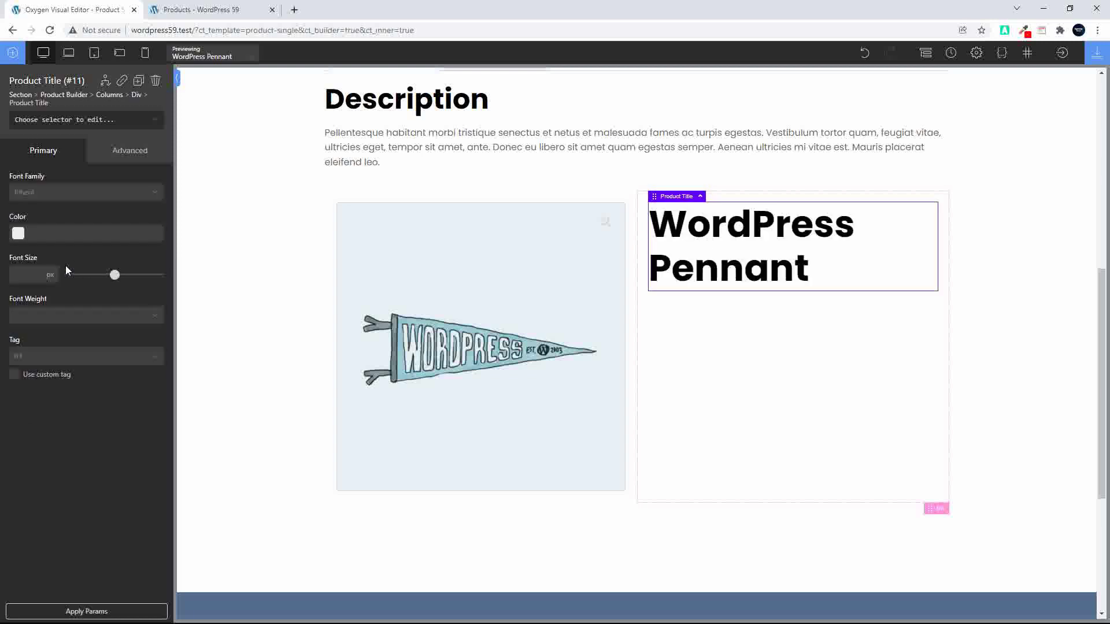
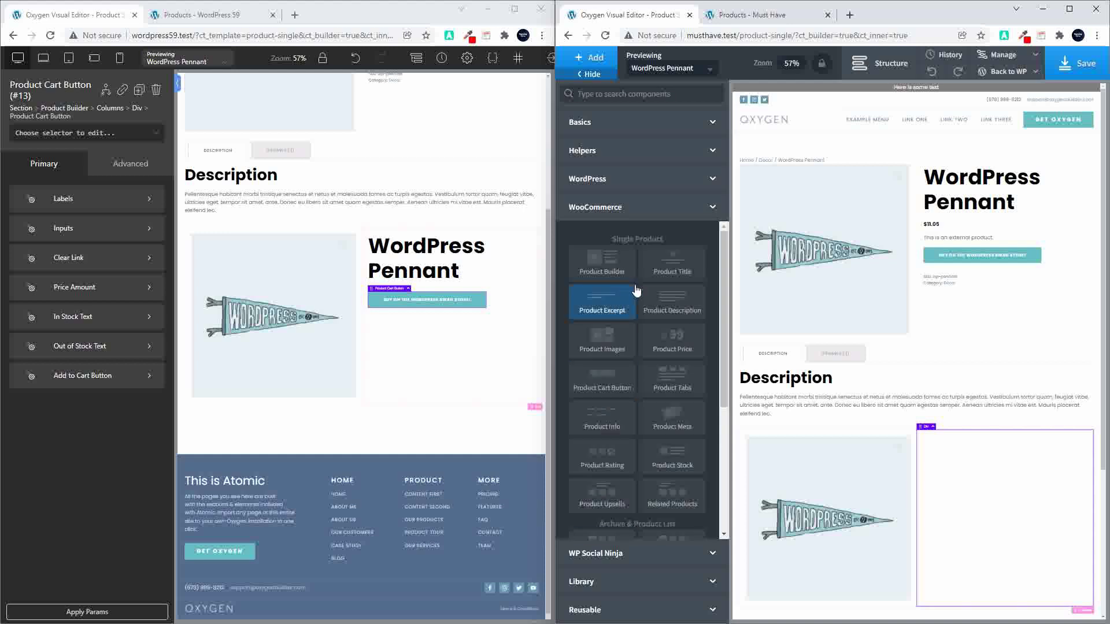
# - Add the Product Title, Product Price and Product Cart Button elements to the second column on musthave.test
pyautogui.click(672, 261)
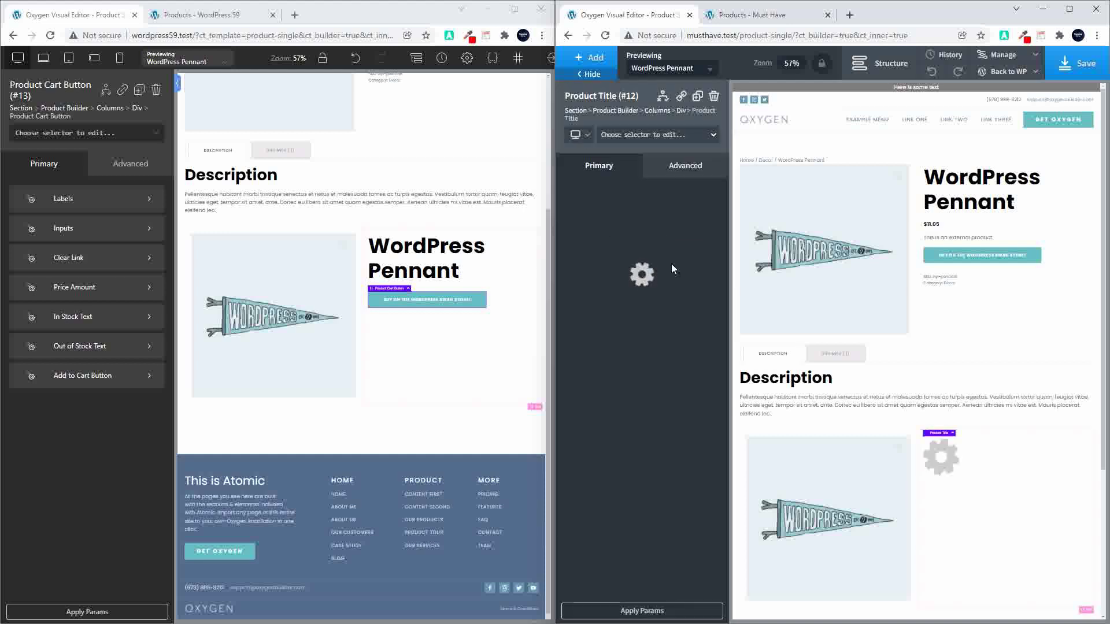
pyautogui.click(584, 58)
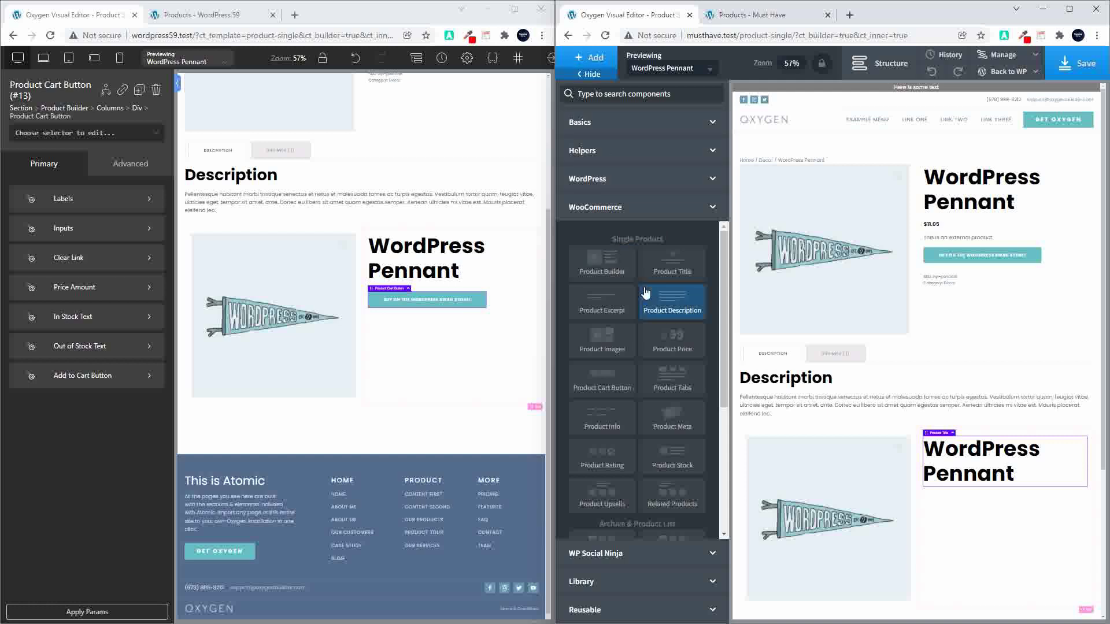
pyautogui.click(666, 339)
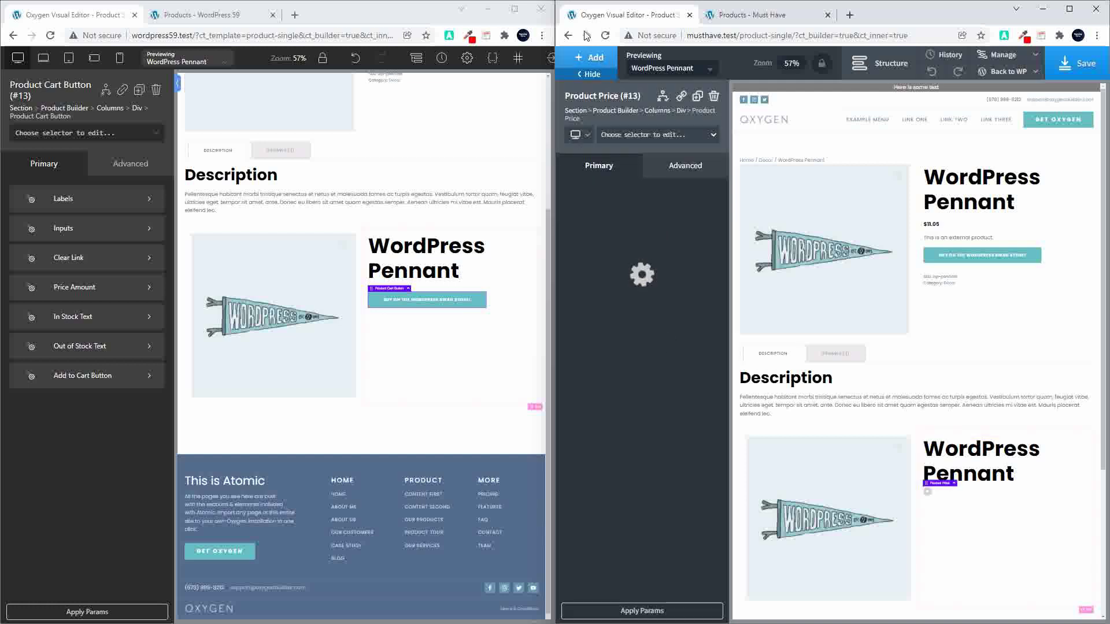
pyautogui.click(577, 59)
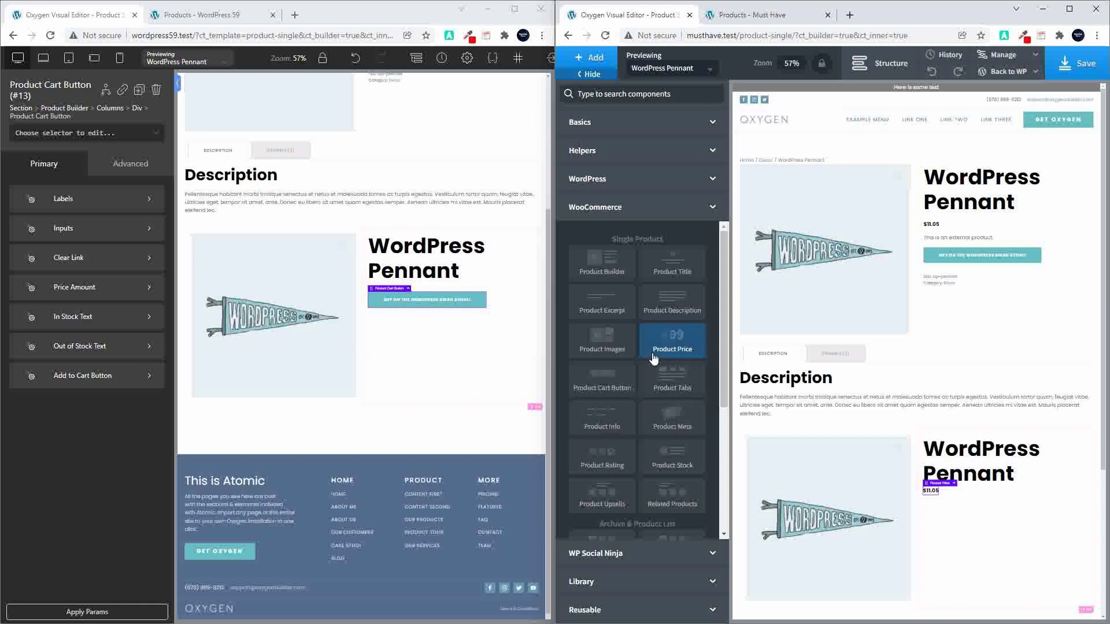
pyautogui.click(610, 383)
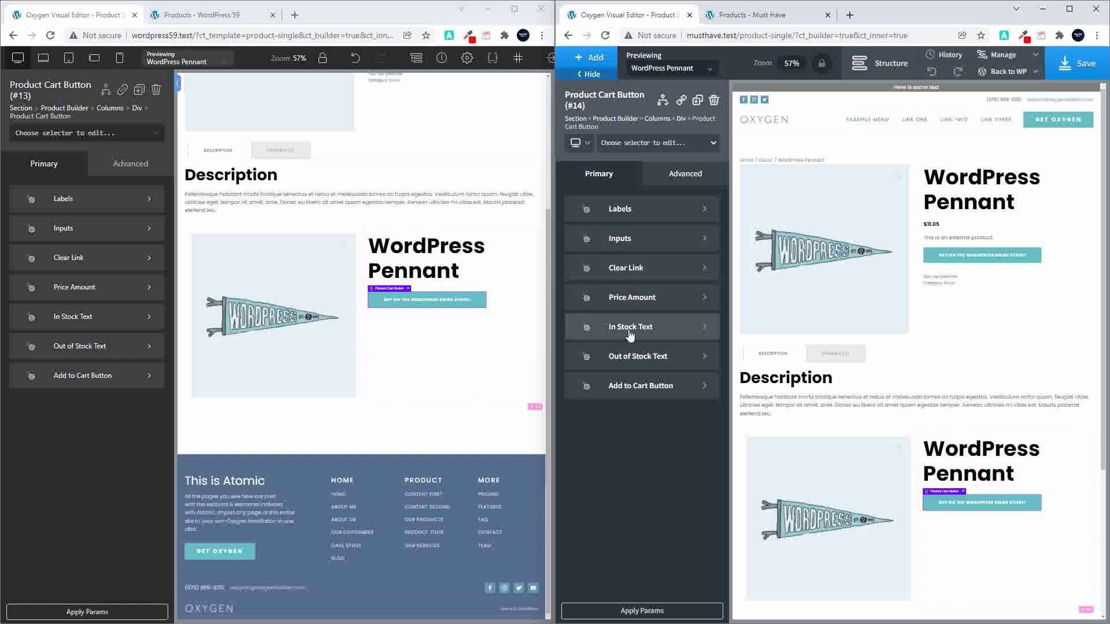
# - Compare the Product Cart Button's Add to Cart Button and Button Typography settings on both sites
pyautogui.click(625, 396)
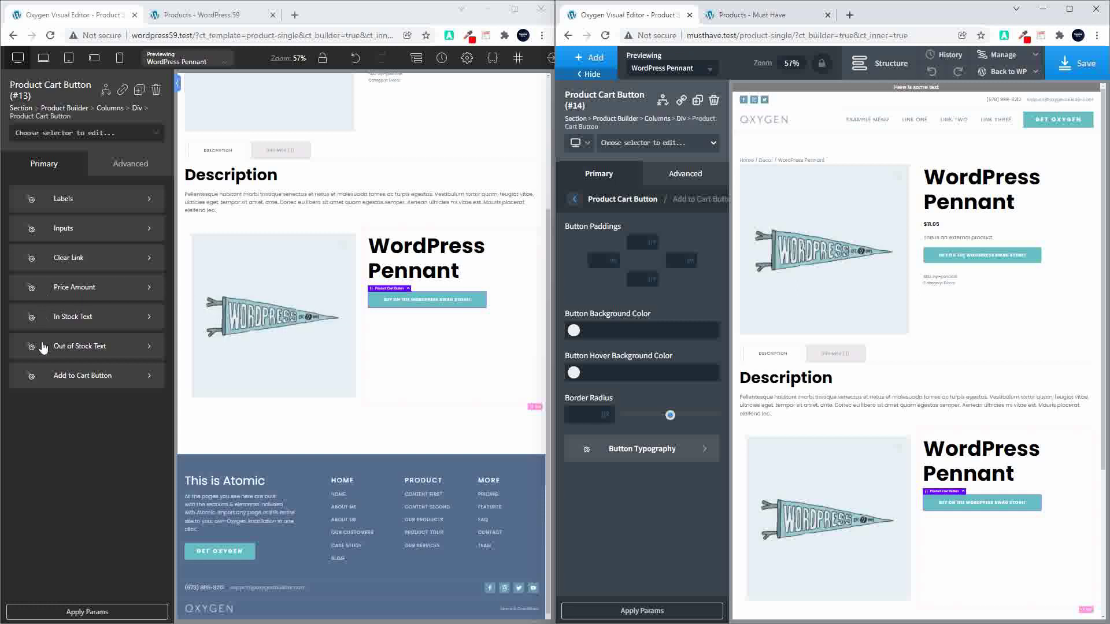
pyautogui.click(53, 378)
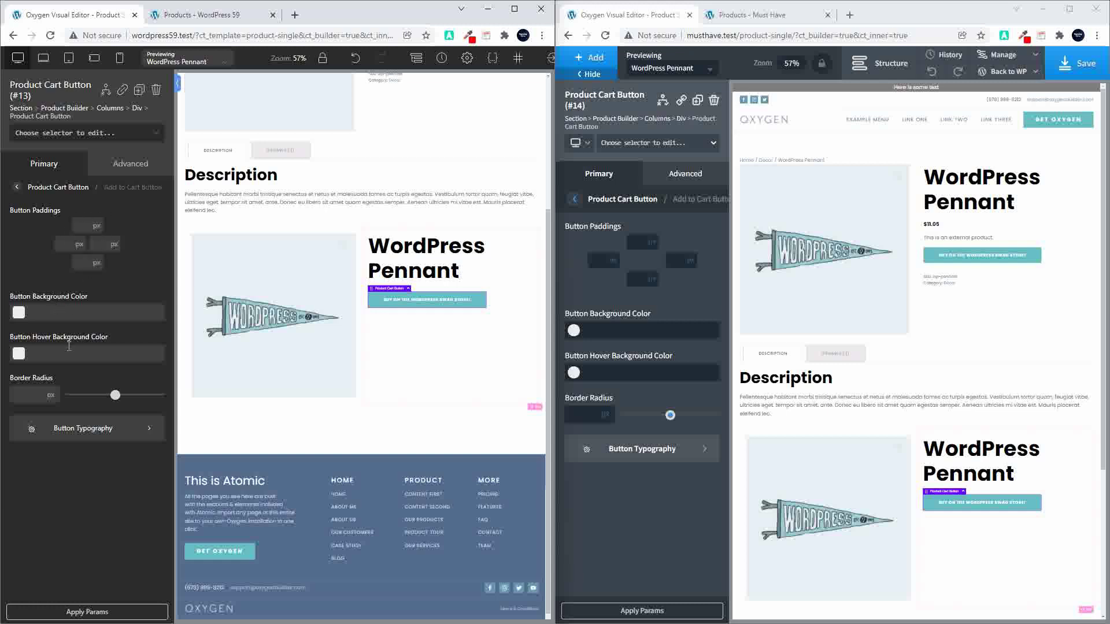
pyautogui.click(138, 433)
pyautogui.click(703, 452)
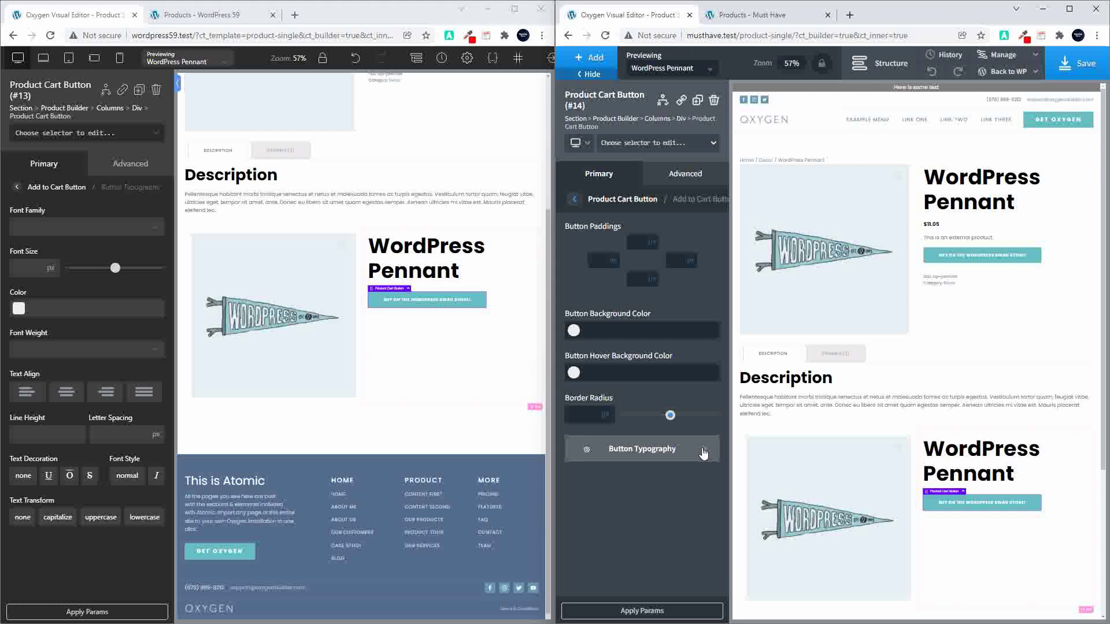
pyautogui.click(703, 452)
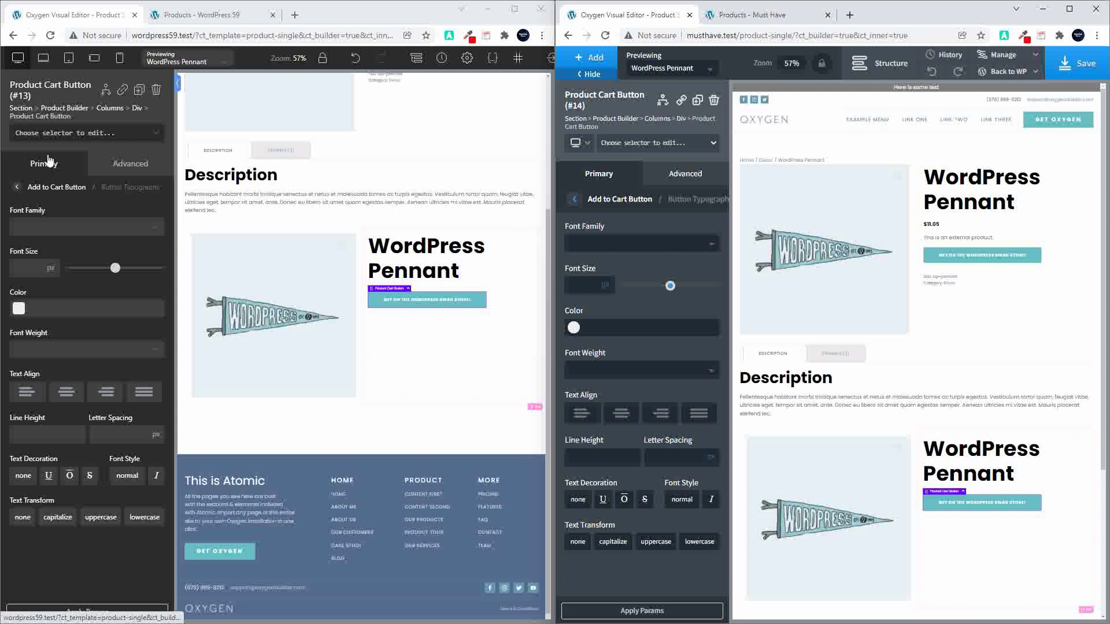
pyautogui.click(16, 187)
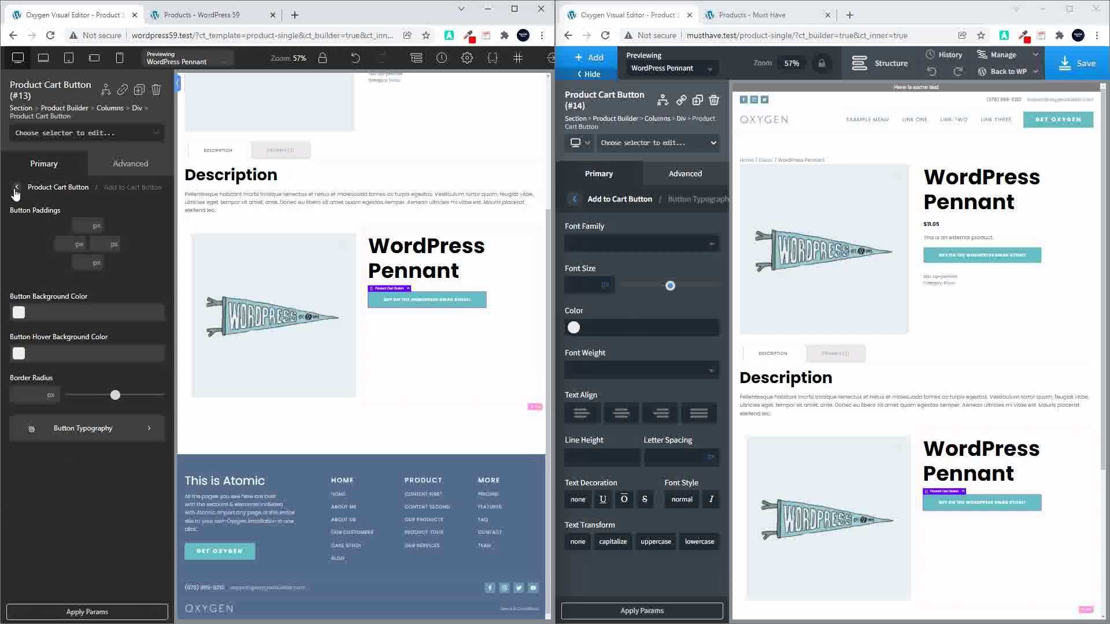
pyautogui.click(16, 188)
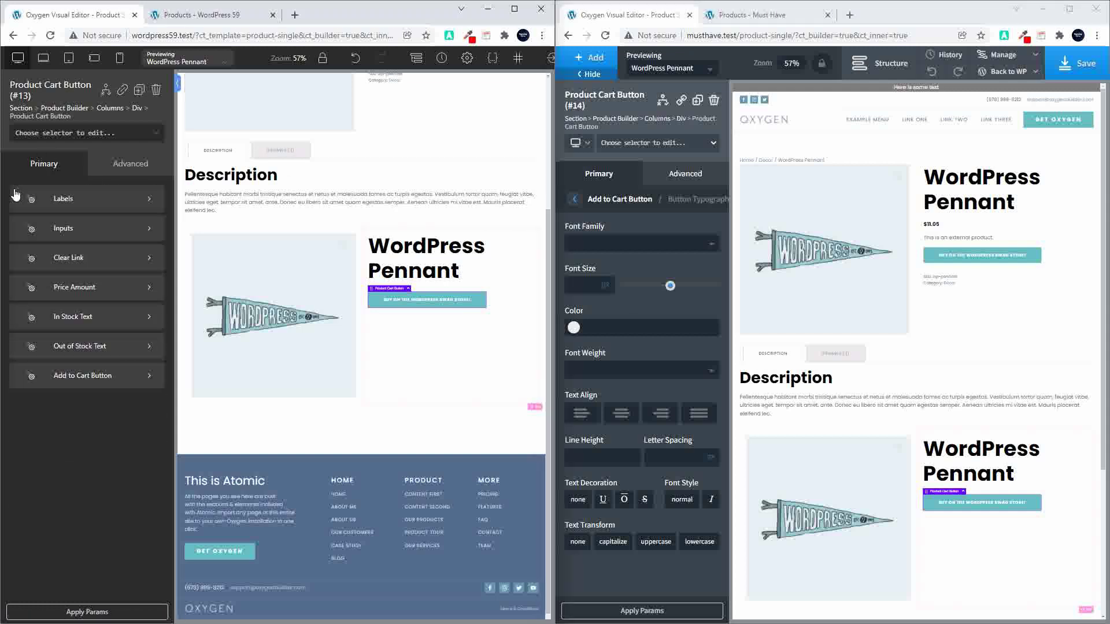
pyautogui.click(580, 206)
pyautogui.click(580, 205)
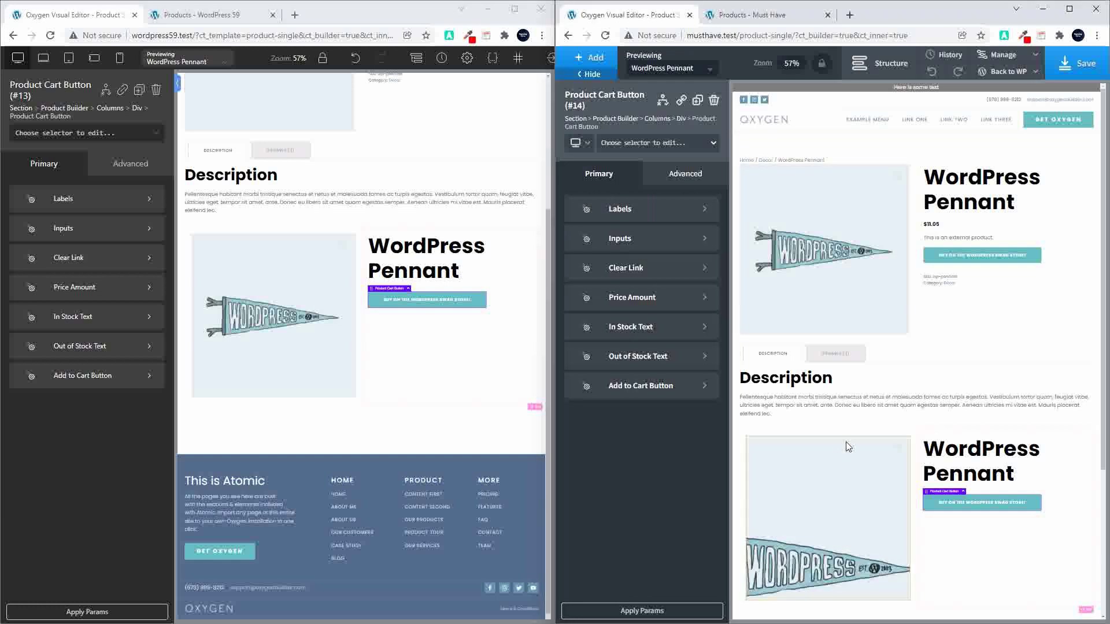
# - Show the structure tree in both editors and select the first Product Builder on wordpress59.test
pyautogui.click(878, 67)
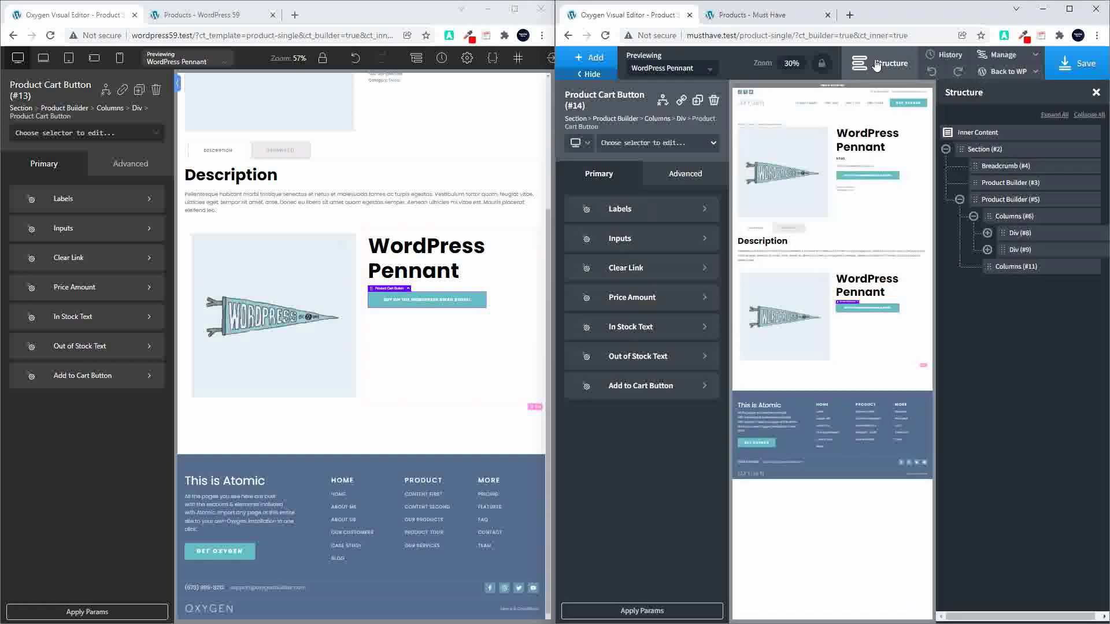
pyautogui.click(416, 58)
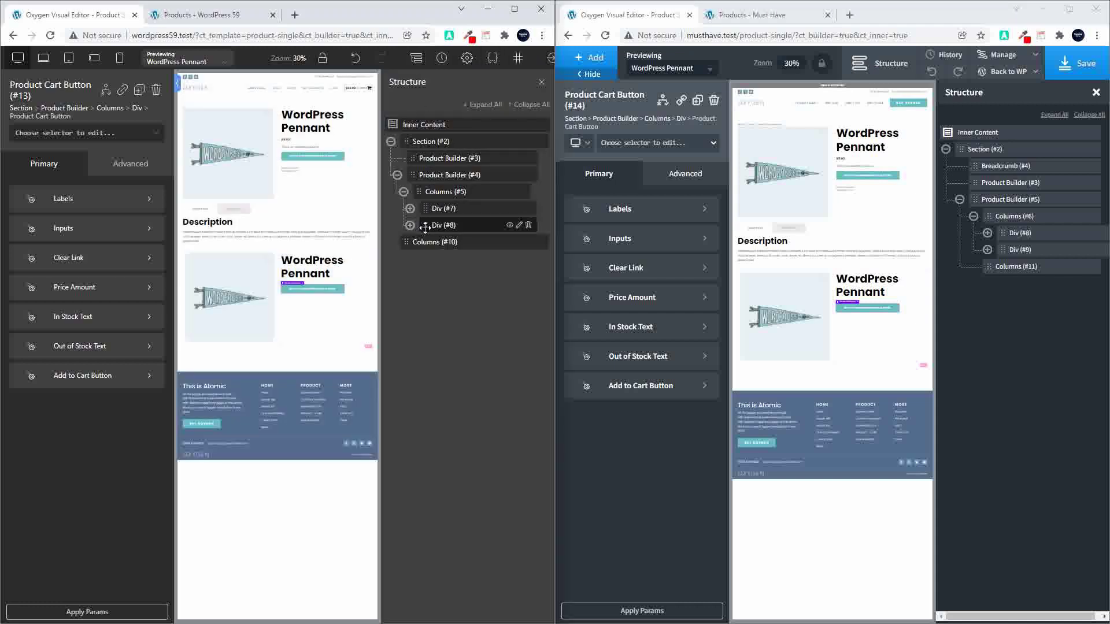
pyautogui.click(309, 361)
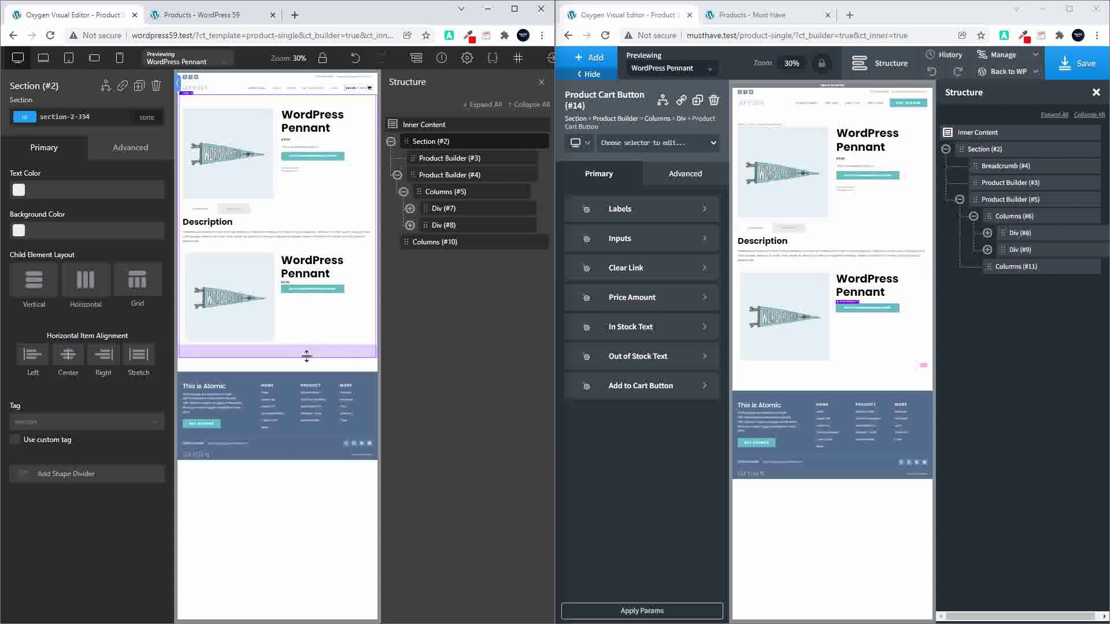
pyautogui.click(439, 162)
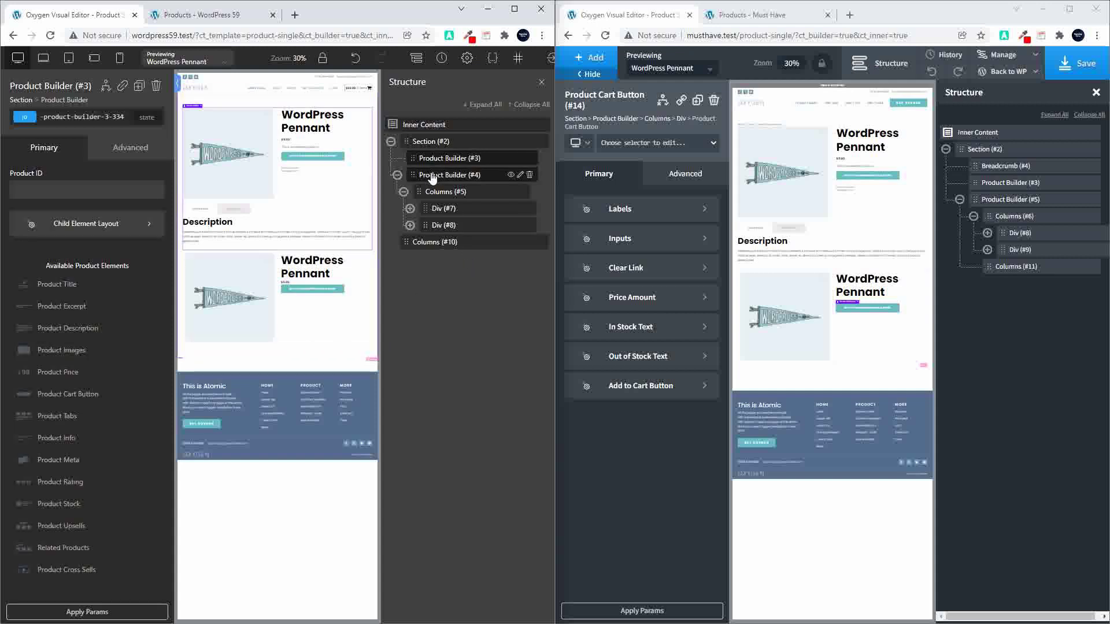
# - Add a Product Cross Sells element inside the second Product Builder on wordpress59.test, with the browser window maximized
pyautogui.click(432, 176)
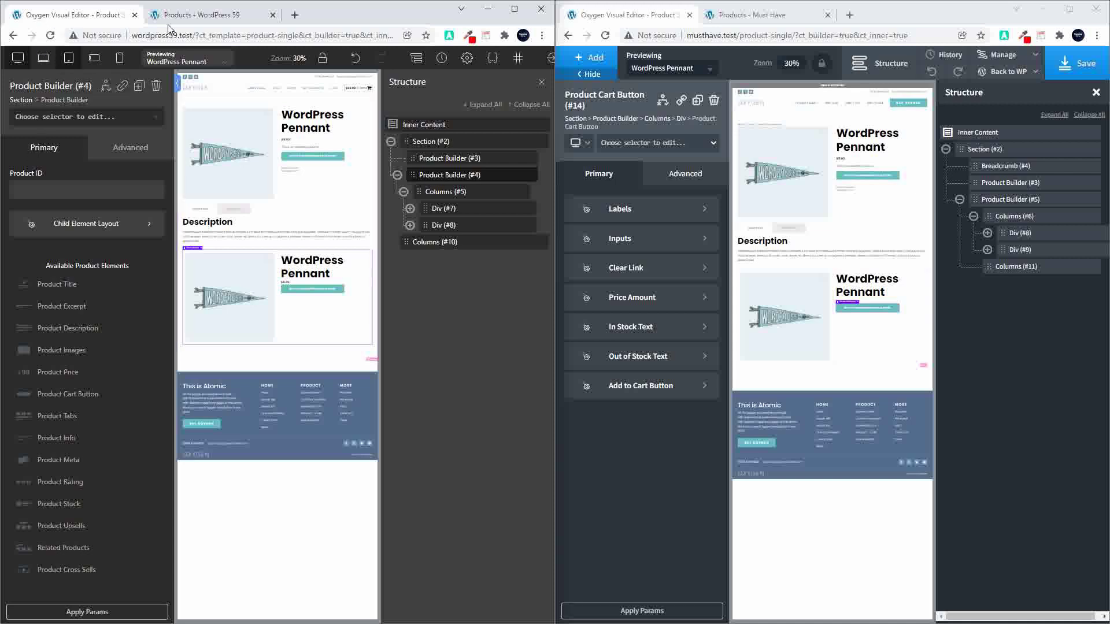
pyautogui.click(520, 9)
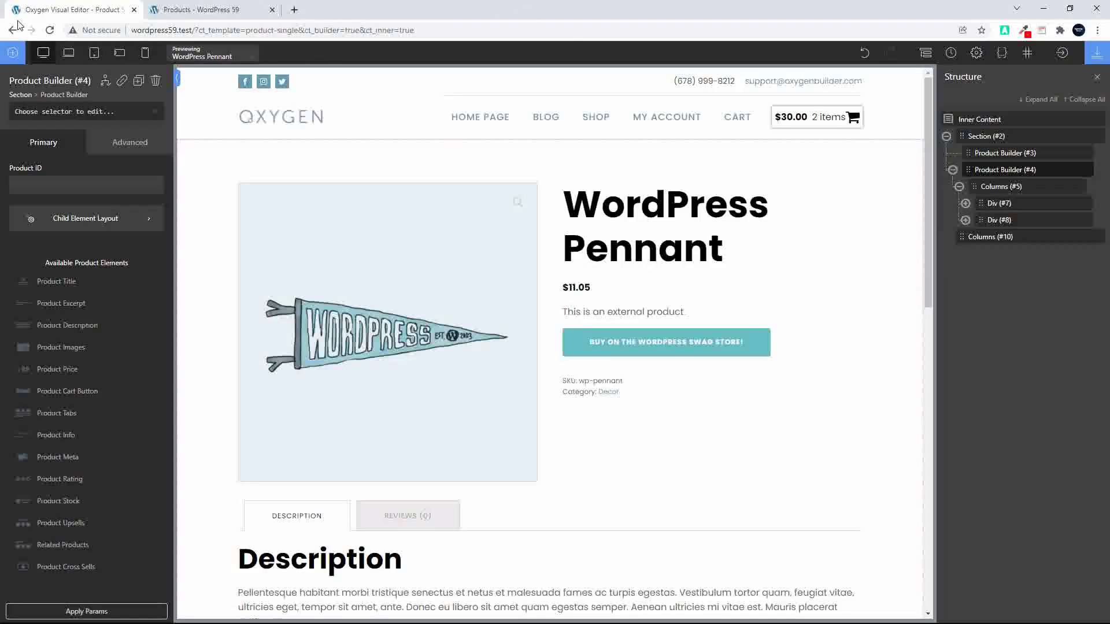
pyautogui.click(12, 52)
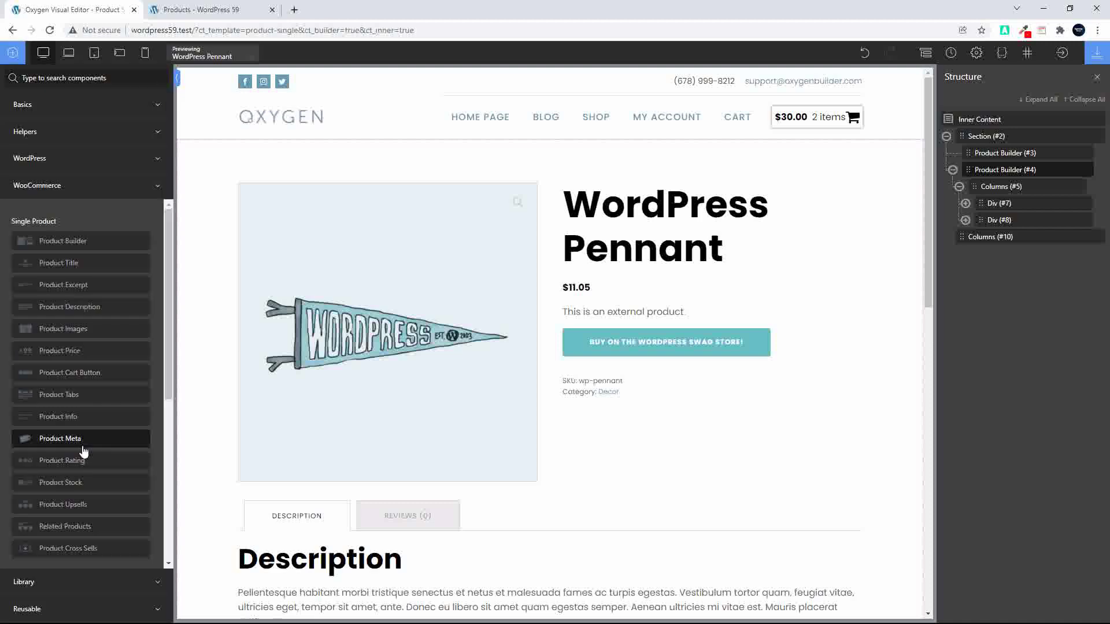
pyautogui.click(68, 549)
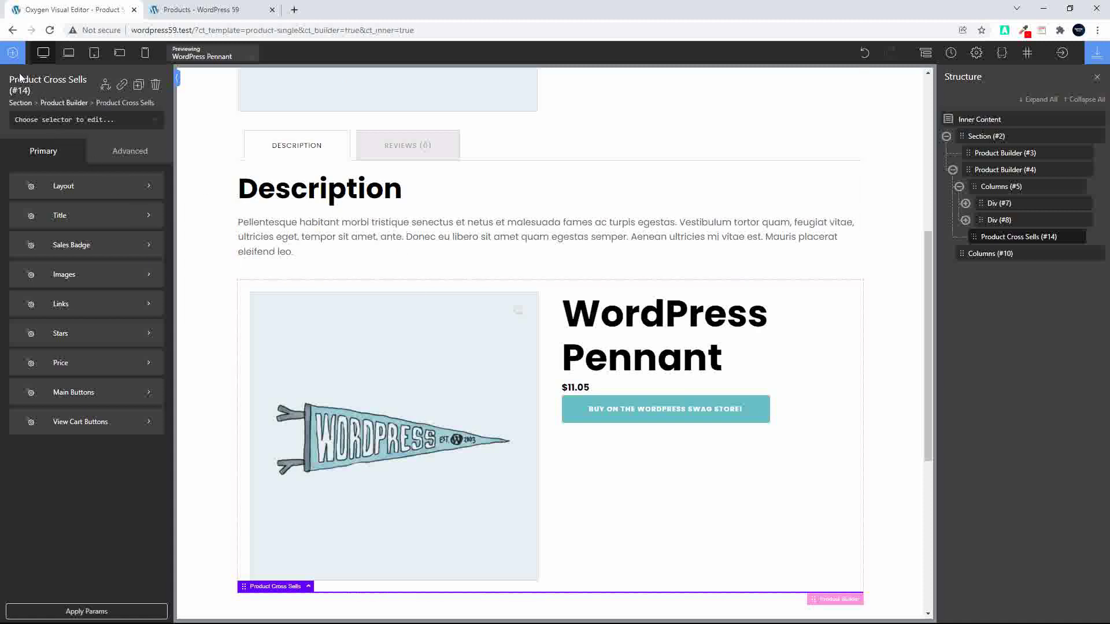
# - Add a Related Products element and move it into the second Product Builder, directly above Product Cross Sells
pyautogui.click(13, 52)
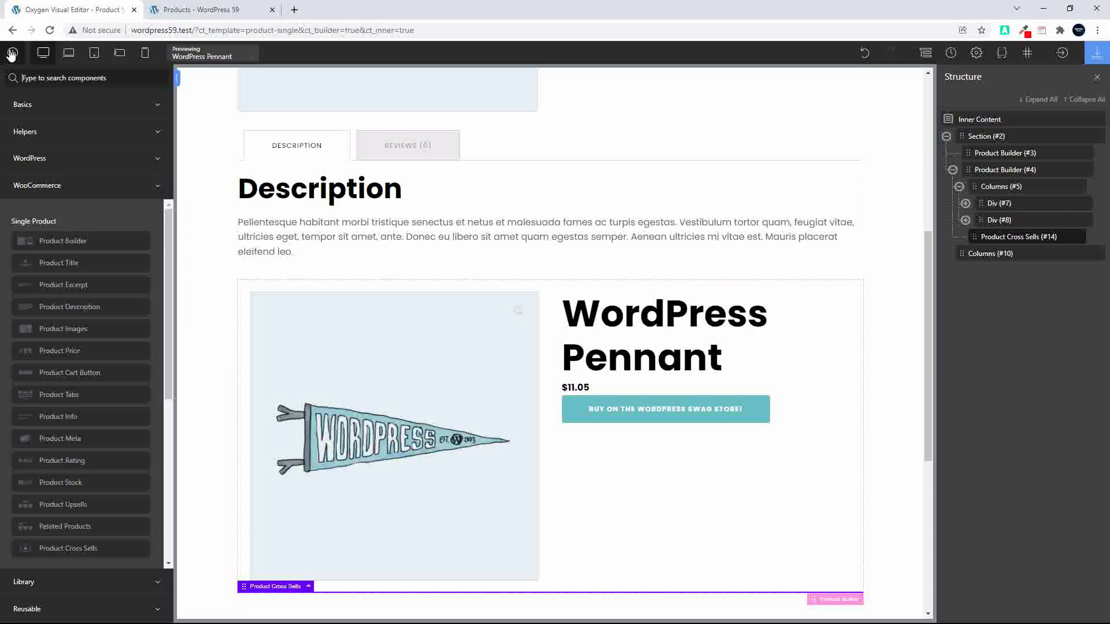
pyautogui.click(77, 525)
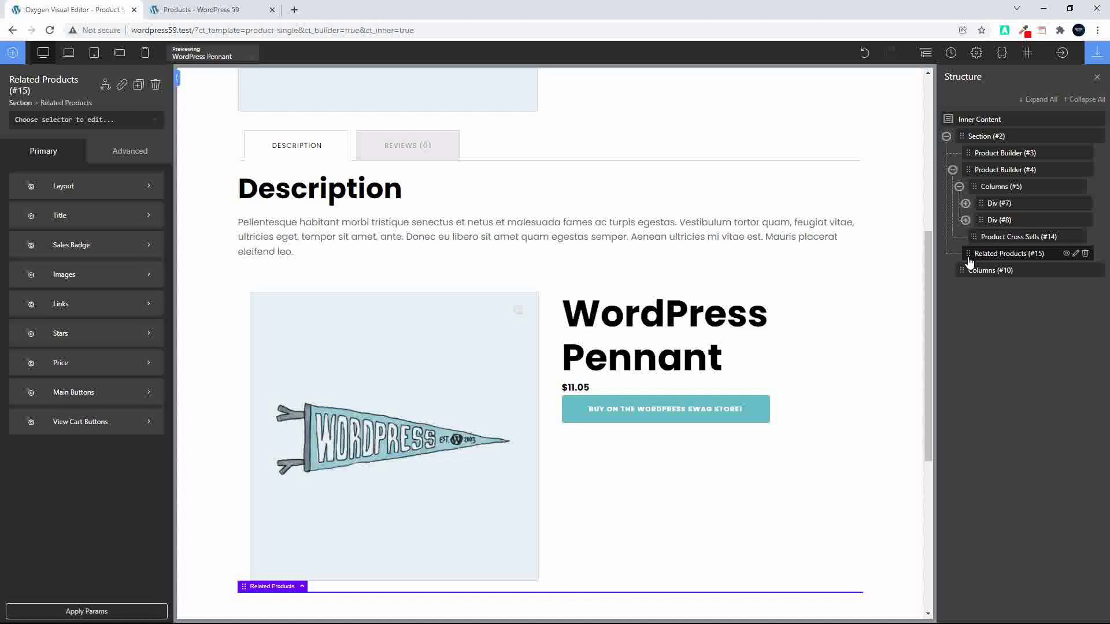
pyautogui.moveTo(971, 261); pyautogui.dragTo(987, 243)
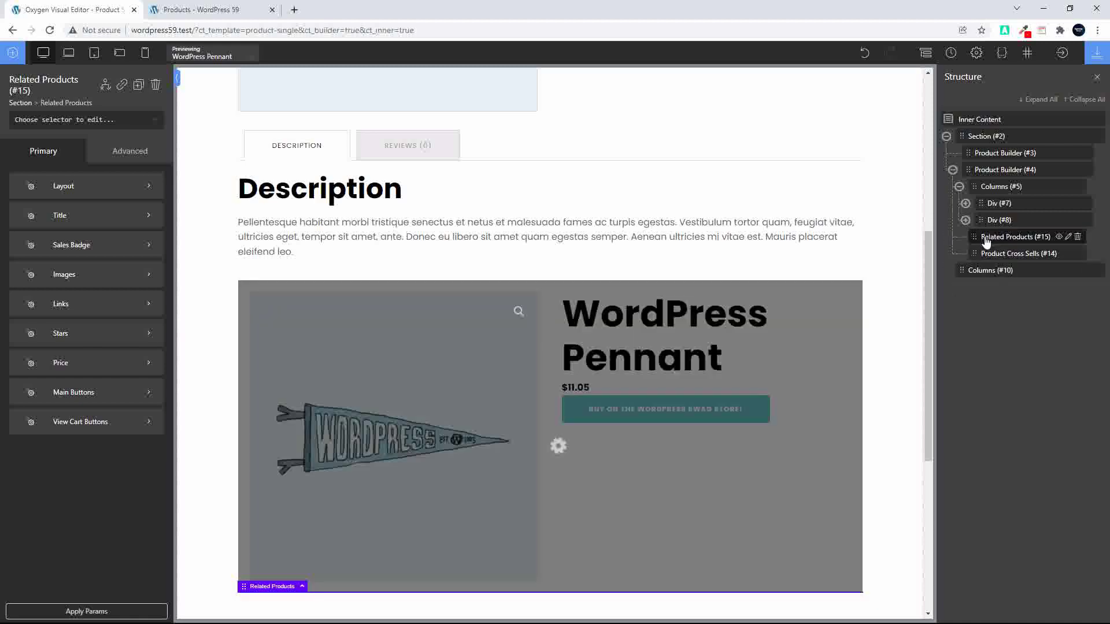
# - Save the product template on wordpress59.test and restore the side-by-side browser windows
pyautogui.scroll(-7, 701, 441)
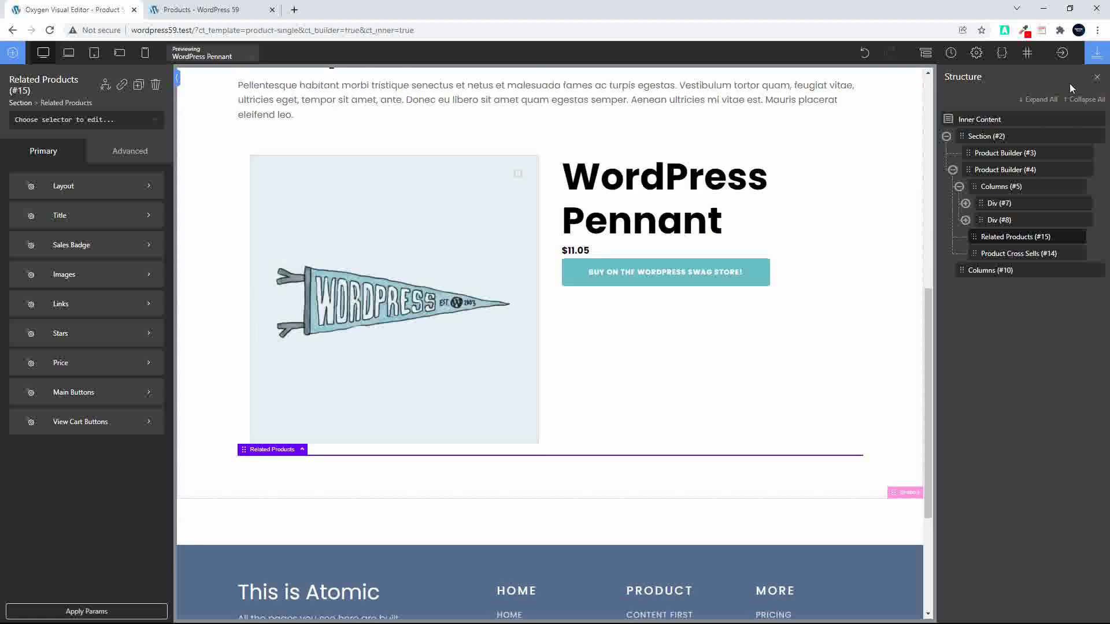
pyautogui.click(1096, 54)
pyautogui.moveTo(1068, 16)
pyautogui.click(939, 38)
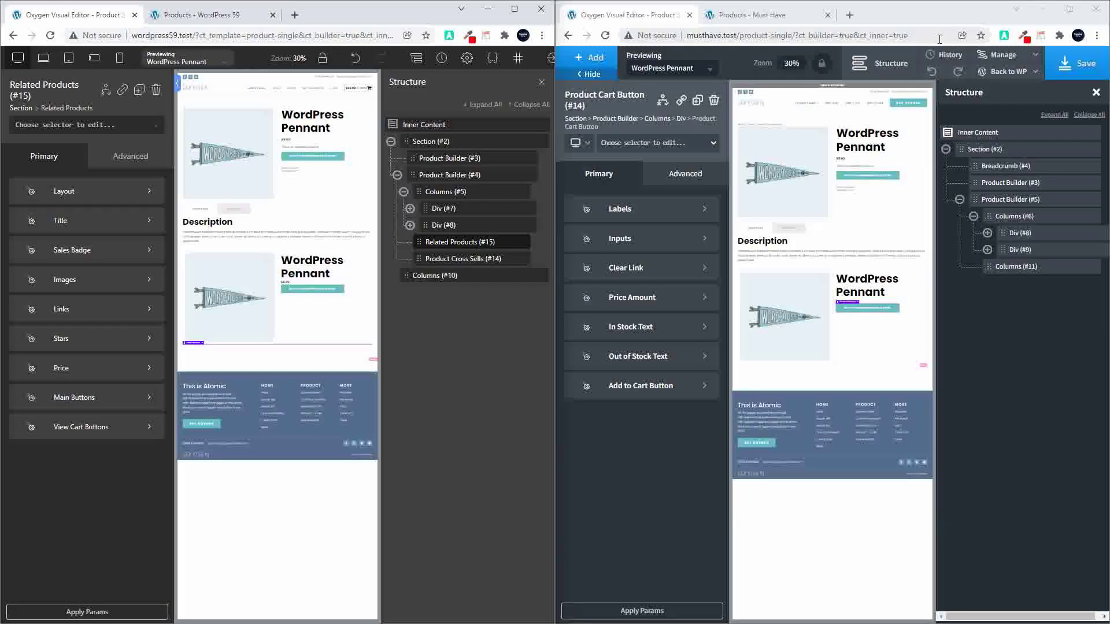
# - Open the Beanie product from the wordpress59.test shop and examine the second product layout and its related products in a maximized window
pyautogui.click(201, 18)
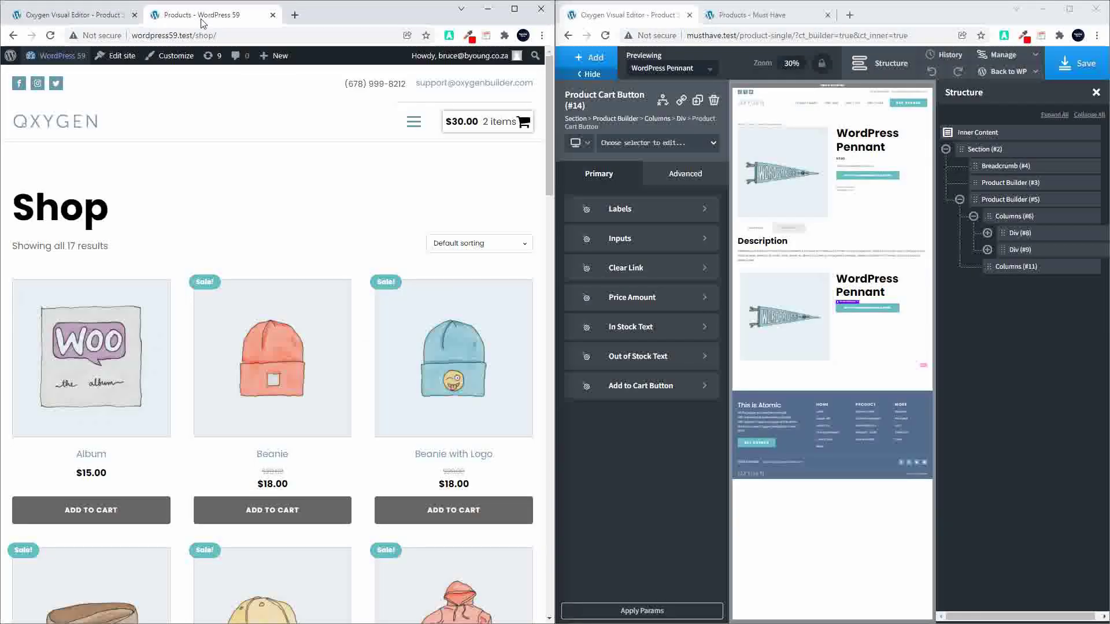
pyautogui.scroll(-2, 289, 222)
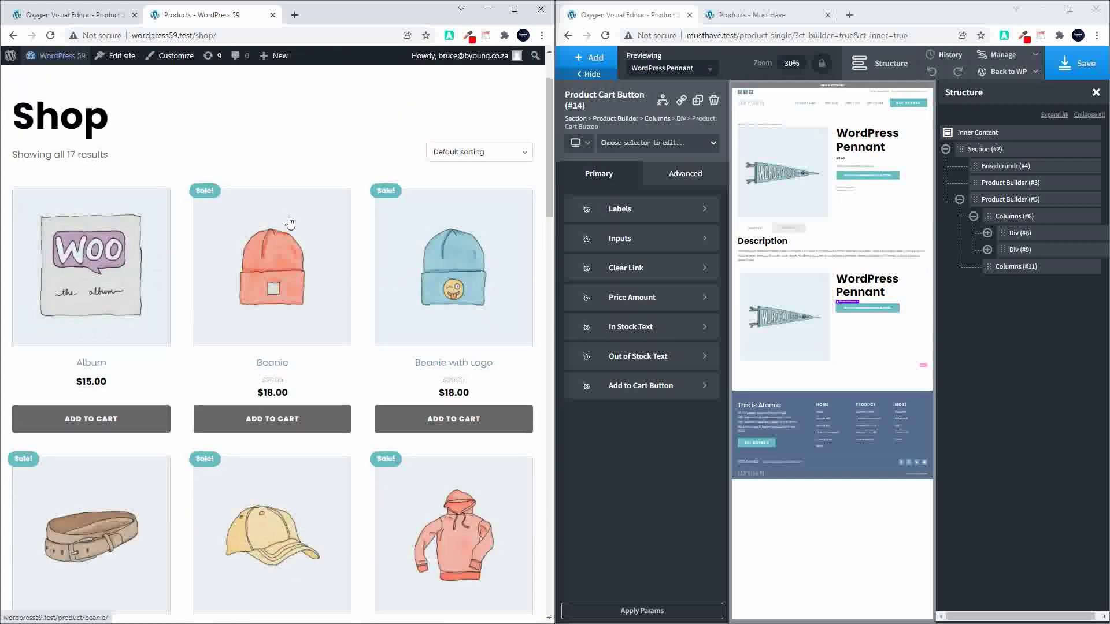
pyautogui.click(285, 248)
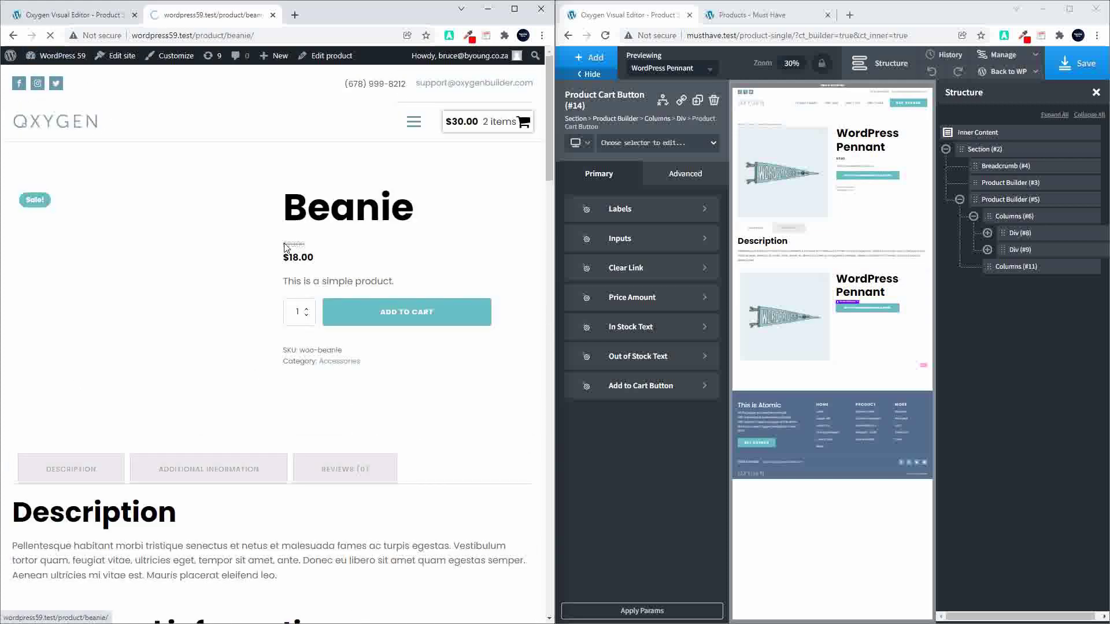
pyautogui.click(512, 12)
pyautogui.scroll(-3, 494, 353)
pyautogui.scroll(-7, 493, 360)
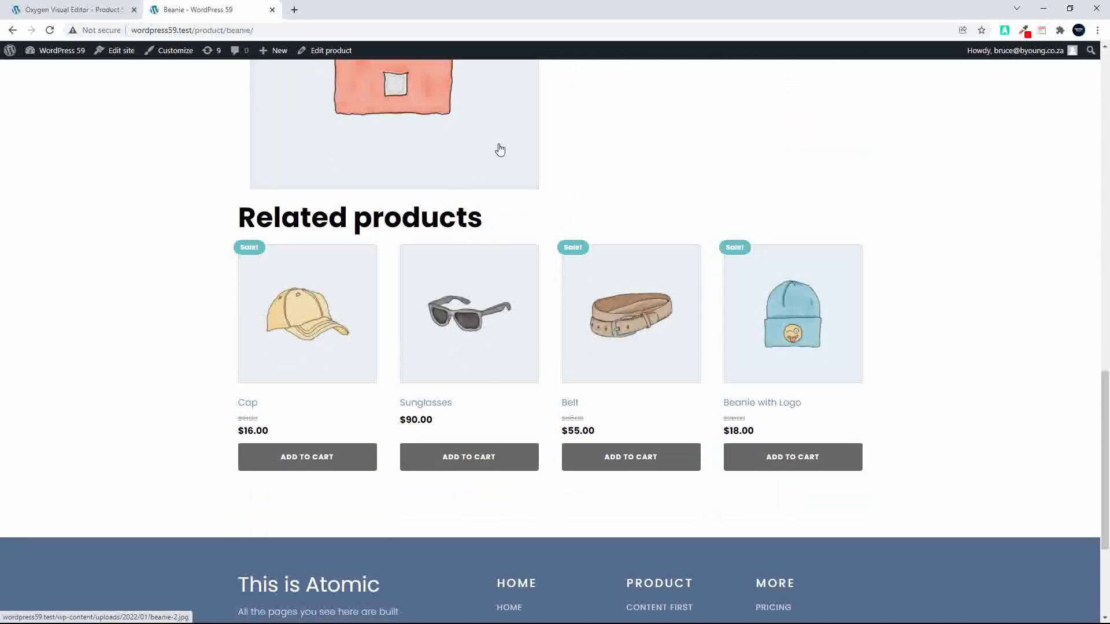
pyautogui.scroll(5, 500, 149)
pyautogui.scroll(-4, 508, 149)
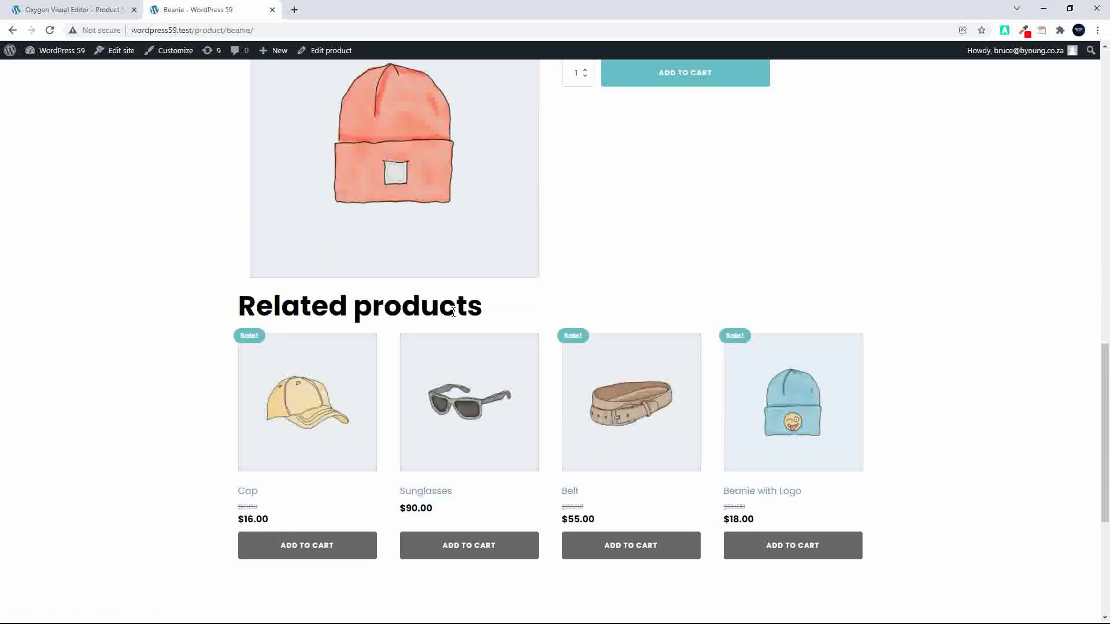
# - Open the Beanie product for editing and show its Linked Products settings
pyautogui.click(330, 51)
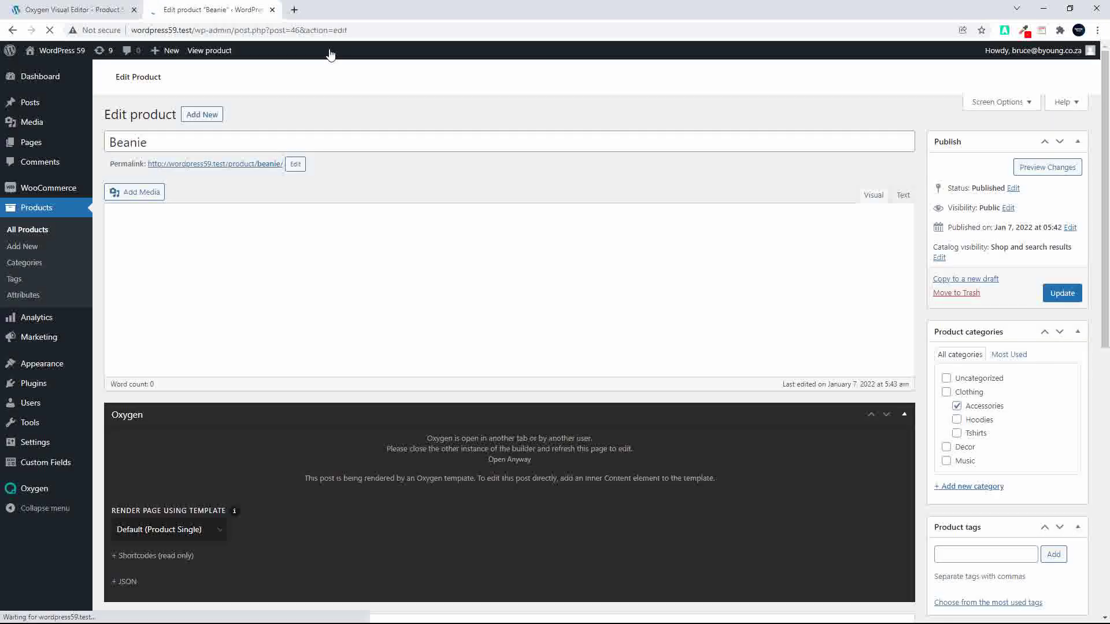
pyautogui.scroll(-10, 327, 350)
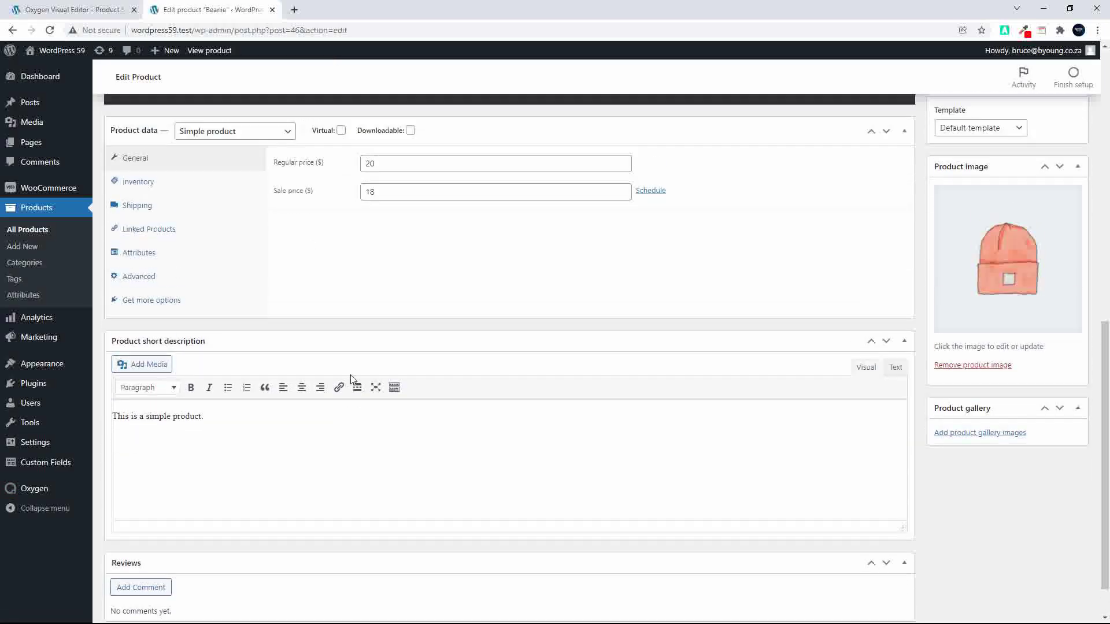
pyautogui.click(144, 307)
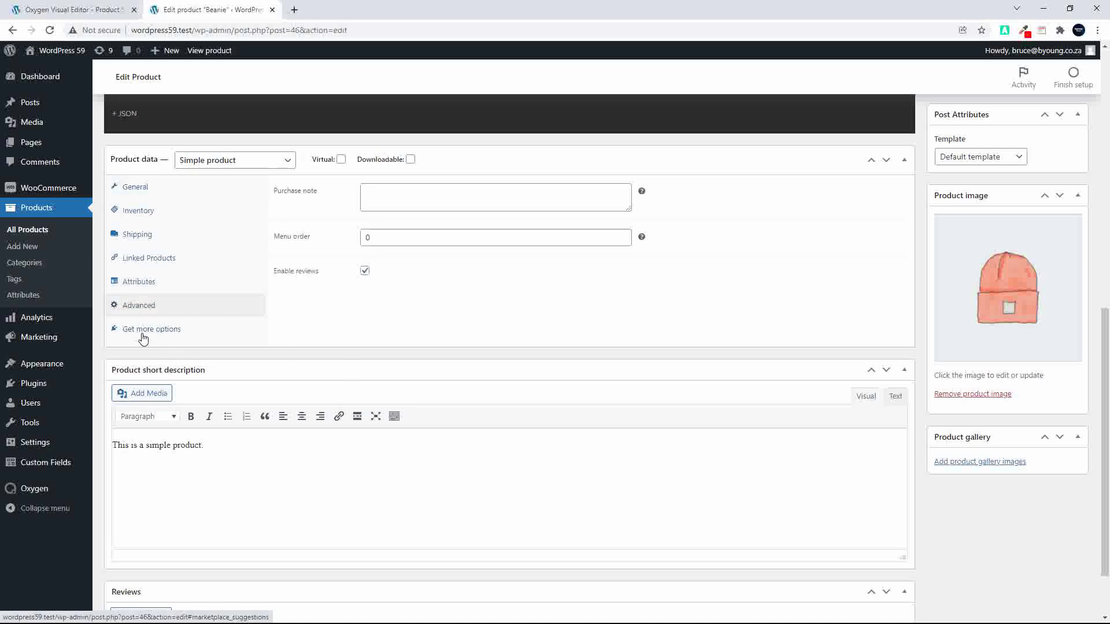
pyautogui.click(151, 330)
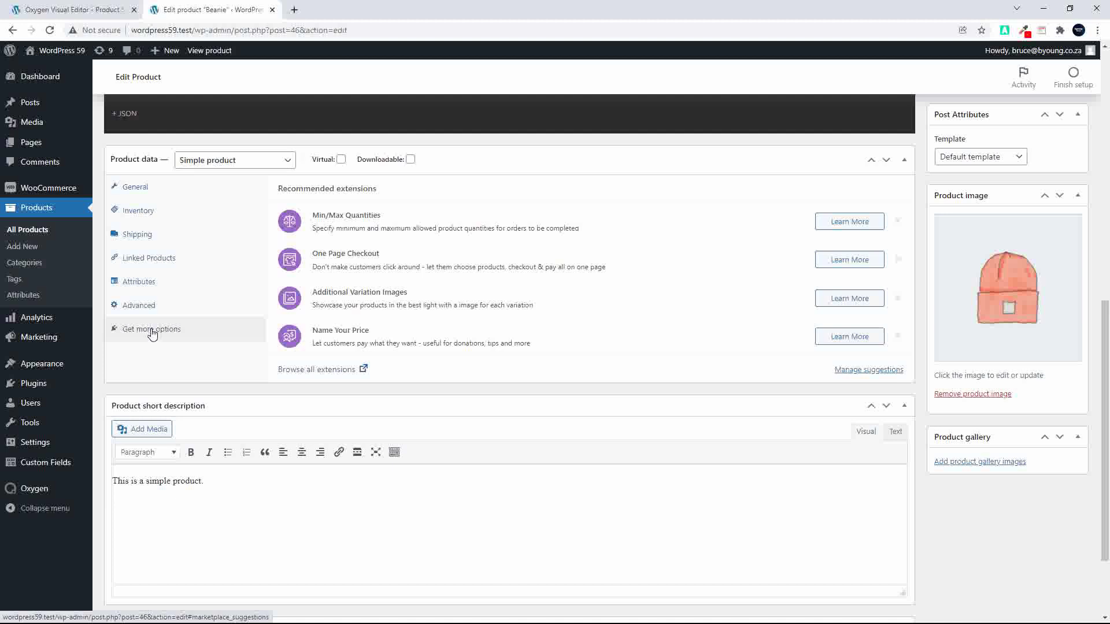
pyautogui.click(142, 258)
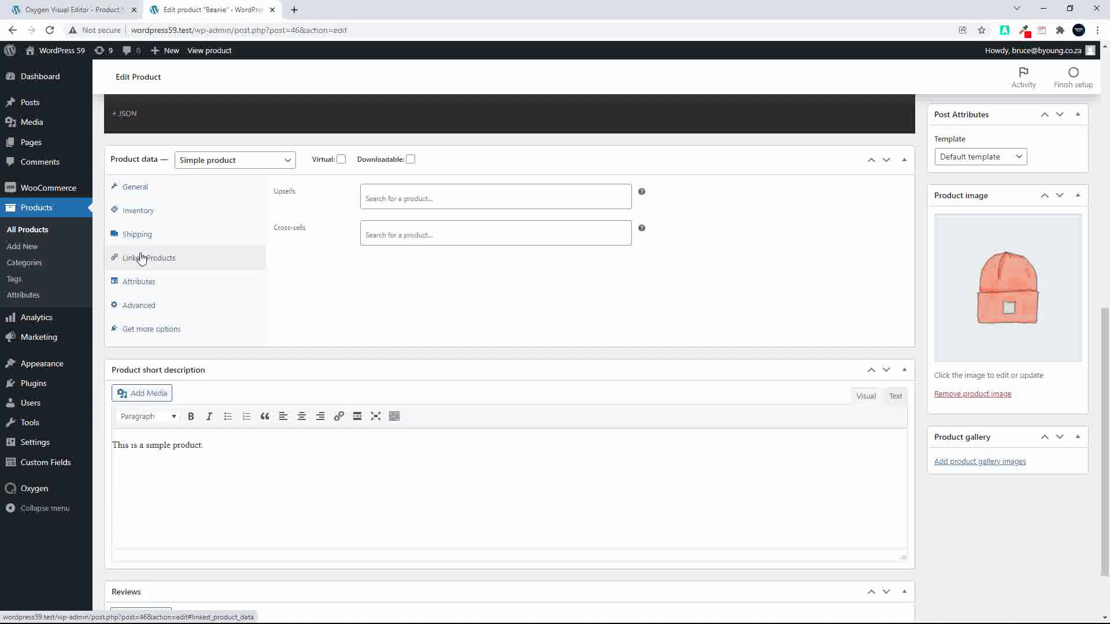
# - Add Belt (woo-belt) and Cap (woo-cap) as cross-sells for Beanie and update the product
pyautogui.click(382, 226)
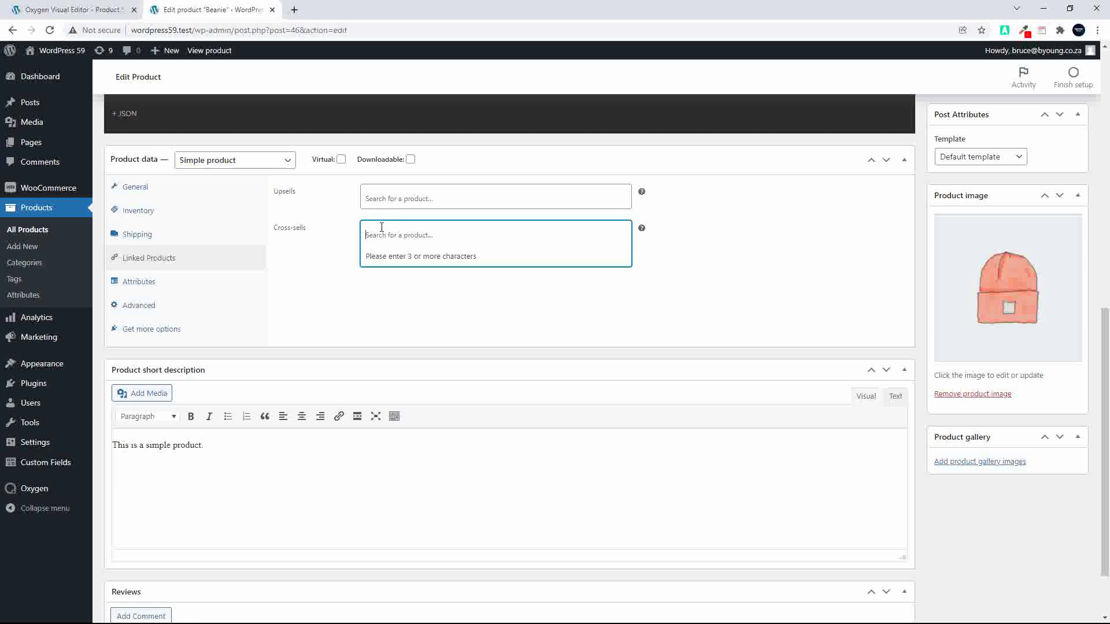
pyautogui.write('belt')
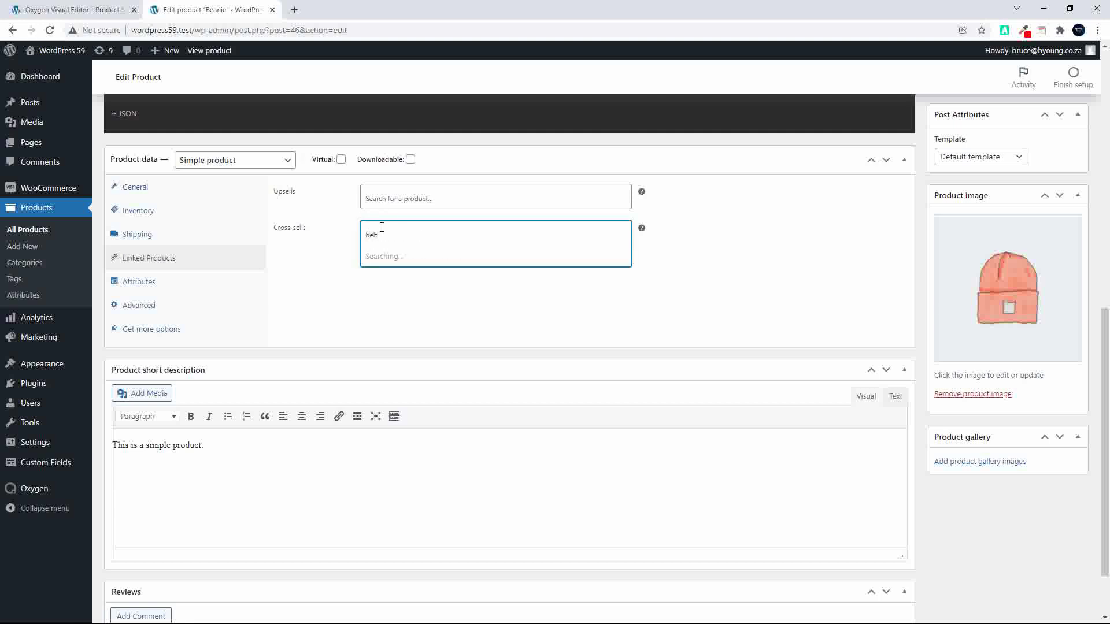
pyautogui.click(381, 260)
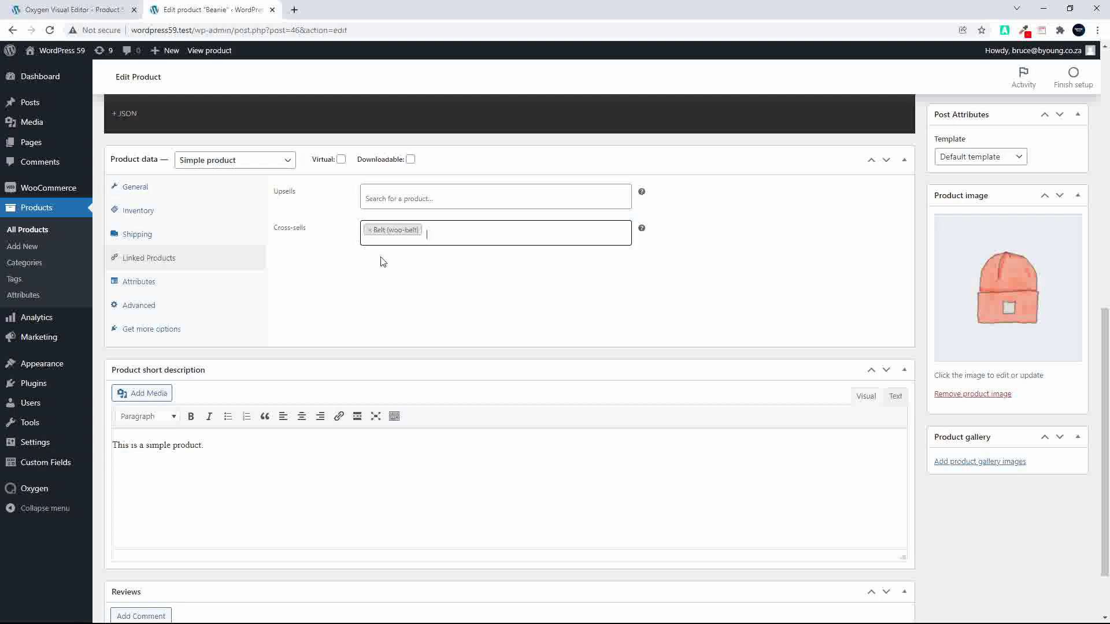
pyautogui.write('cap')
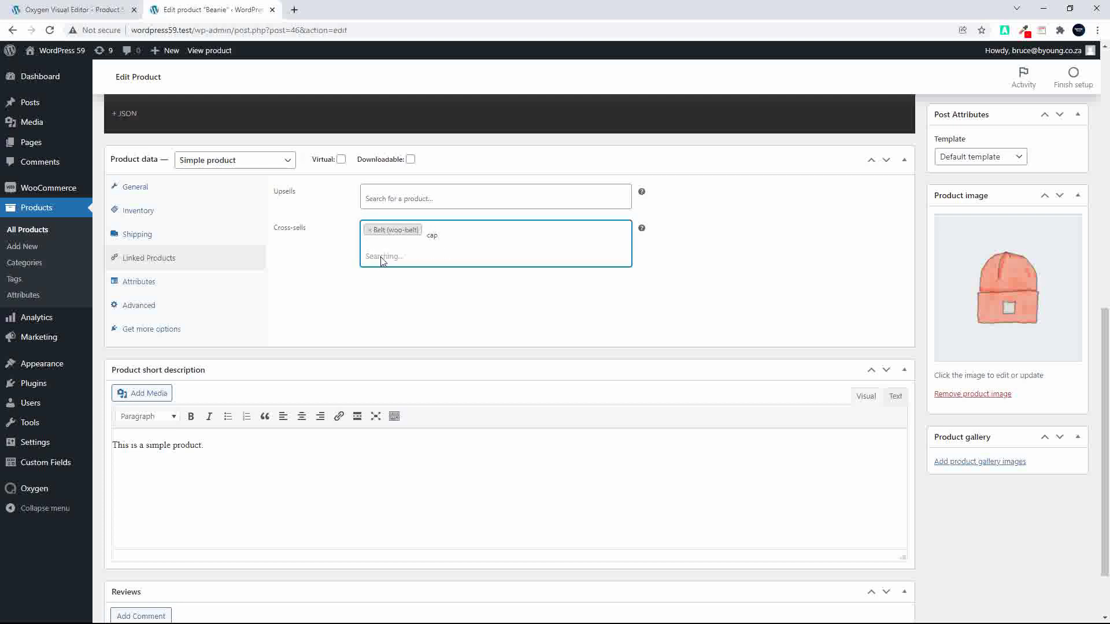
pyautogui.click(381, 260)
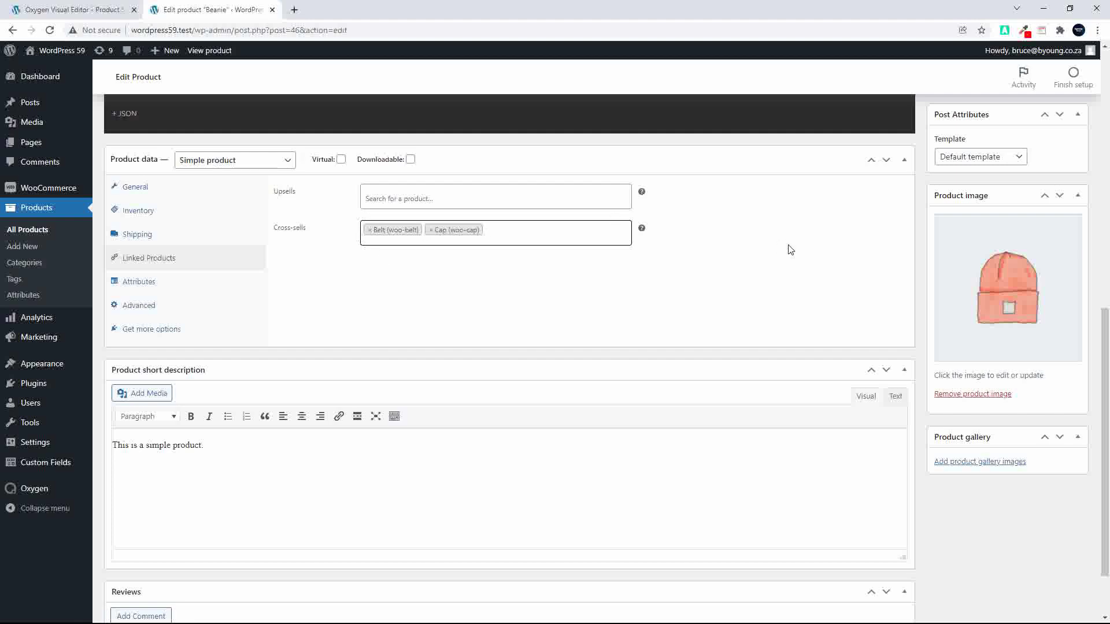
pyautogui.scroll(15, 791, 250)
pyautogui.click(1046, 327)
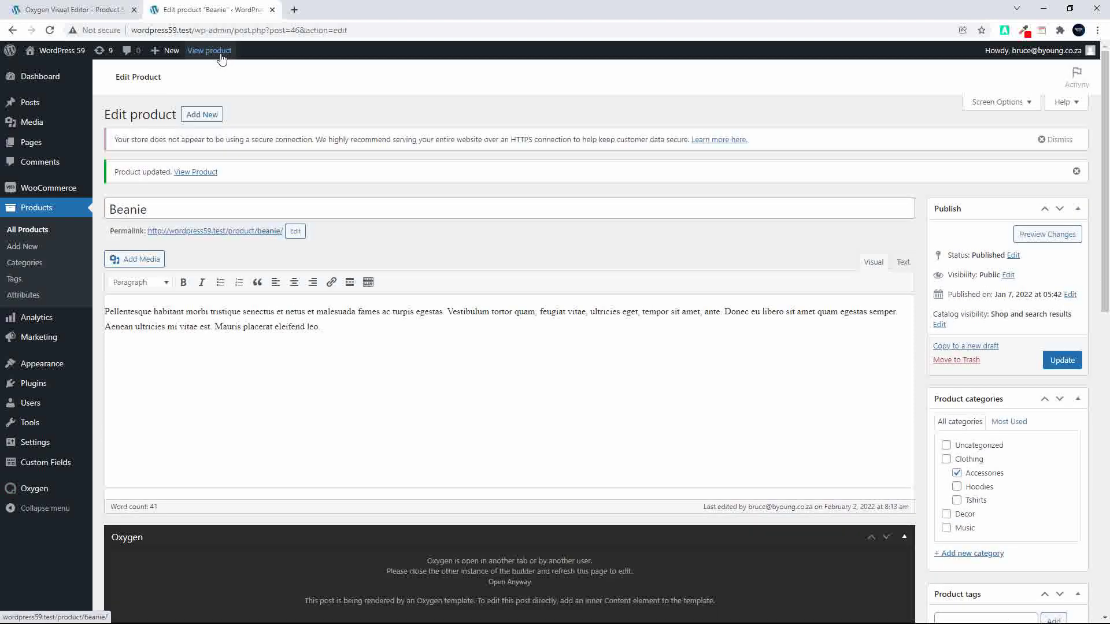
# - View the updated Beanie product page and check its related products and cross-sells sections
pyautogui.click(221, 53)
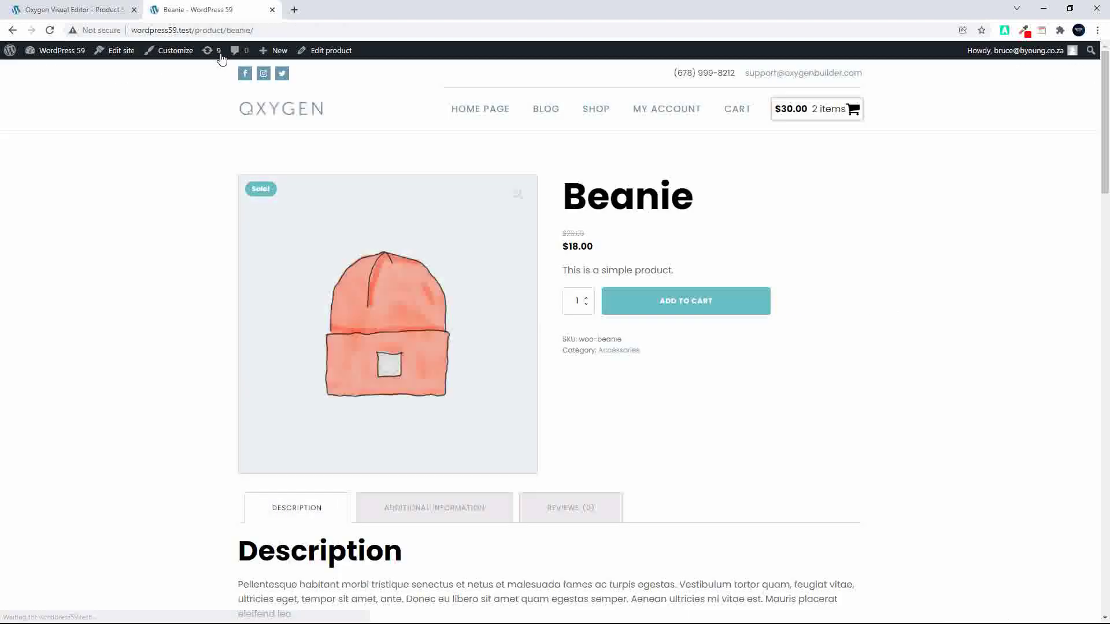
pyautogui.scroll(-10, 441, 352)
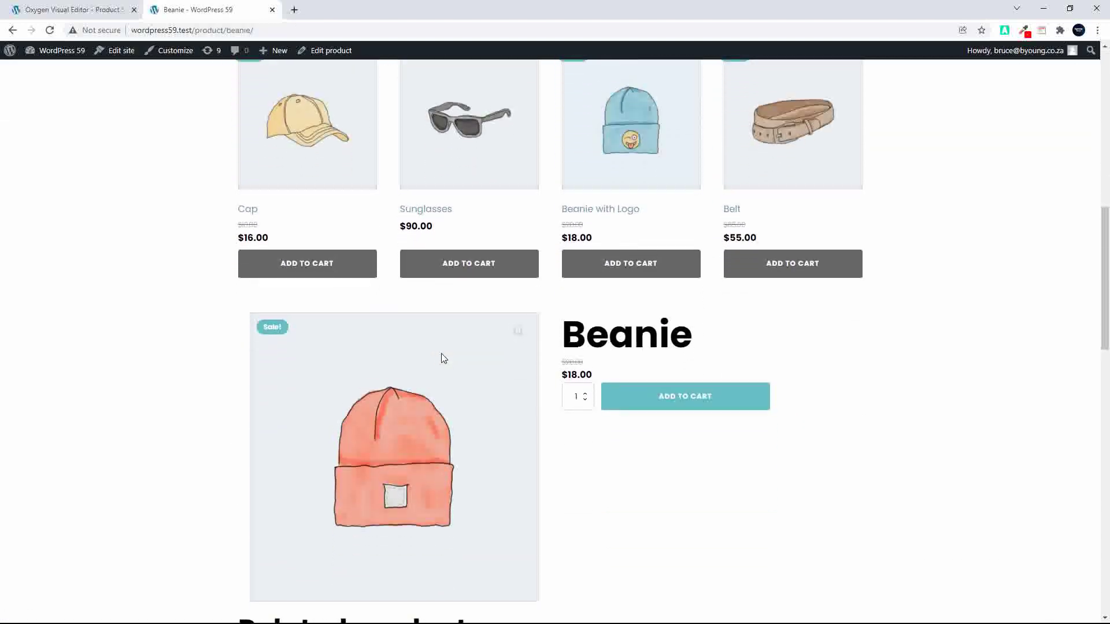
pyautogui.scroll(-9, 442, 358)
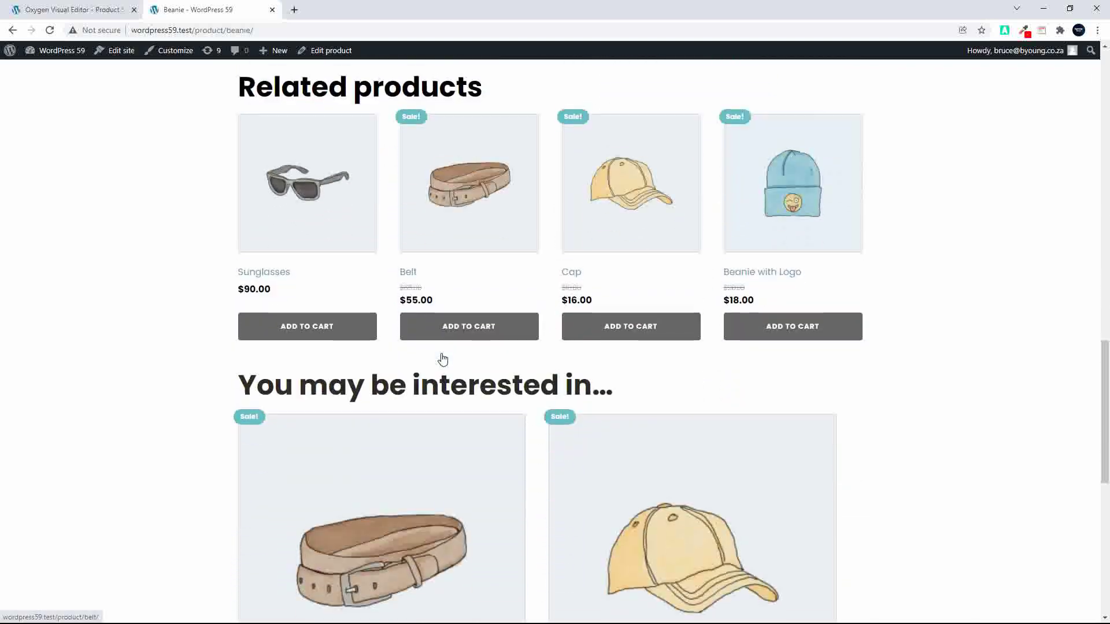
pyautogui.scroll(-3, 443, 359)
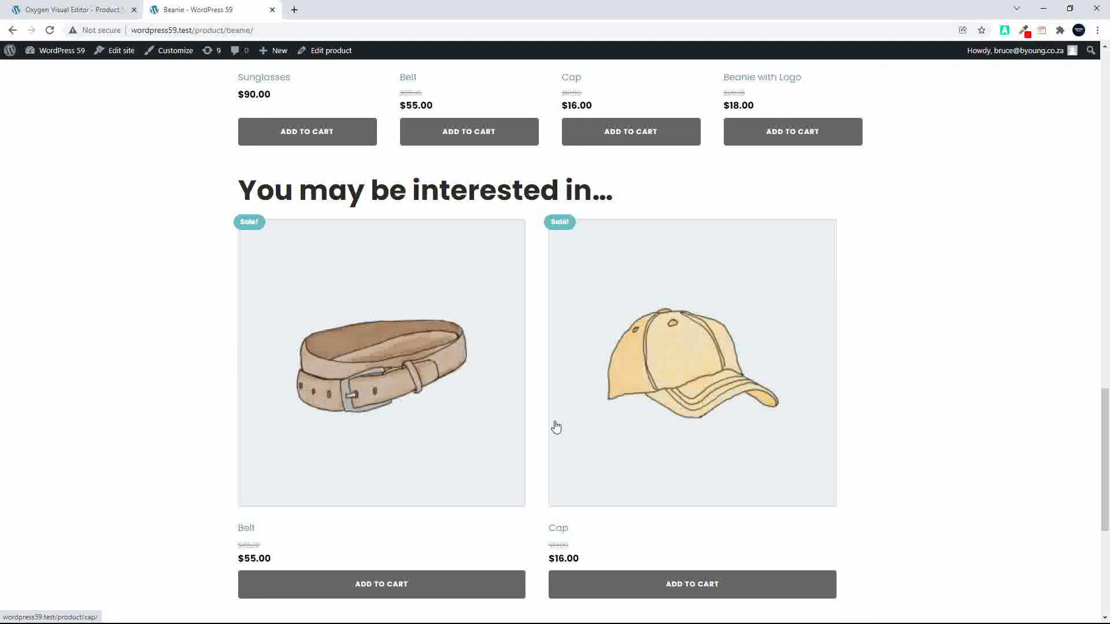
pyautogui.scroll(-5, 556, 427)
pyautogui.scroll(12, 556, 426)
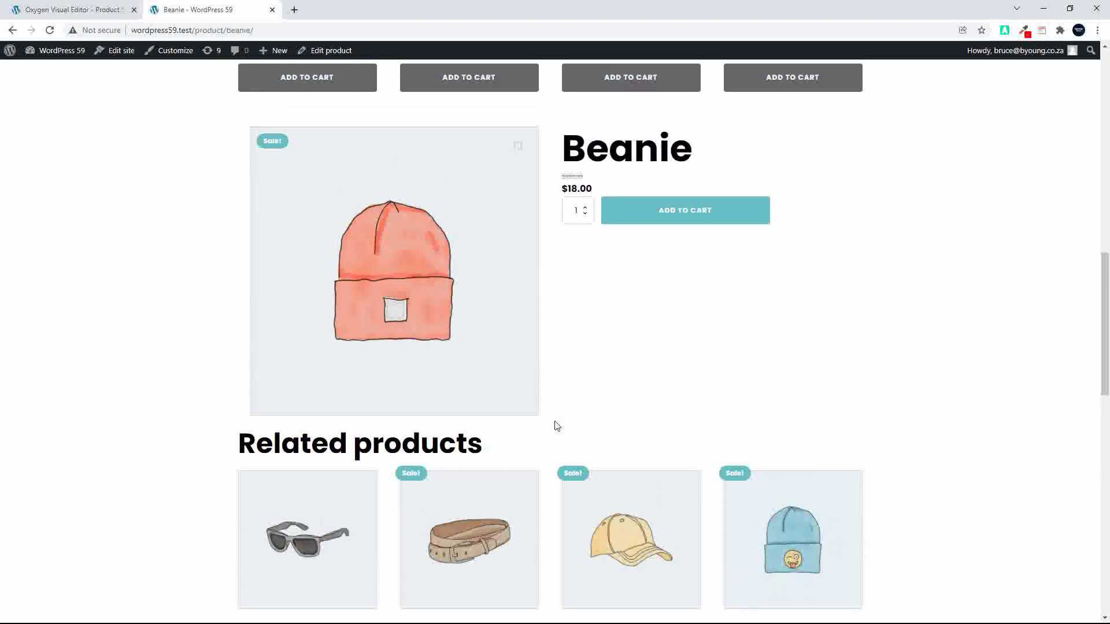
pyautogui.scroll(10, 556, 427)
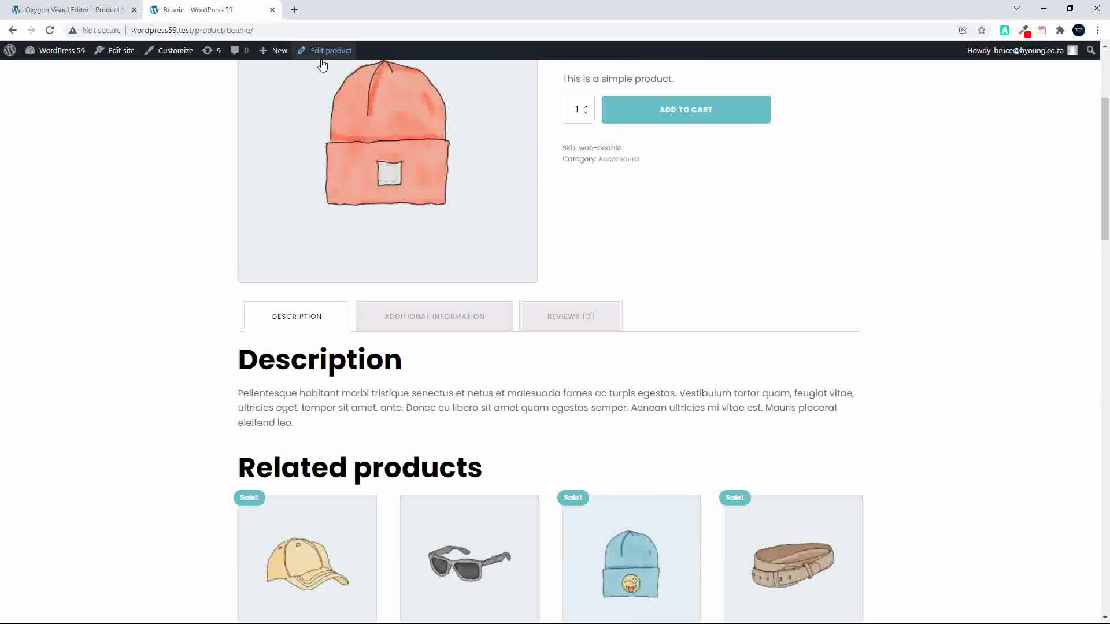
# - Add Hoodie (woo-hoodie) and Hoodie - Red, No (woo-hoodie-red) as cross-sells for the Beanie product and update it
pyautogui.click(328, 56)
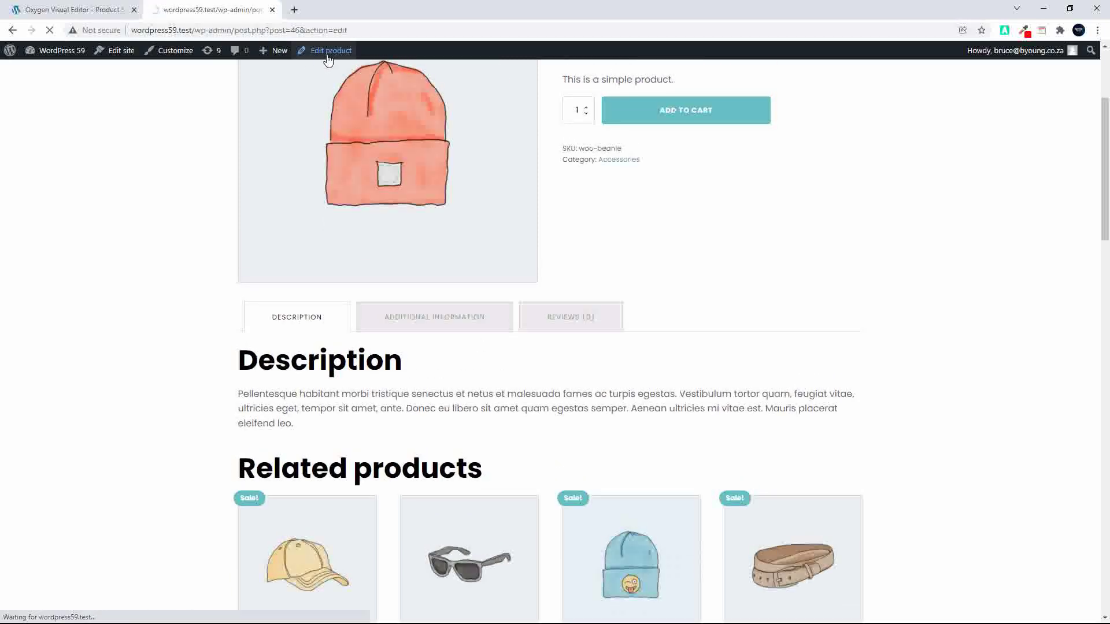
pyautogui.scroll(-8, 391, 377)
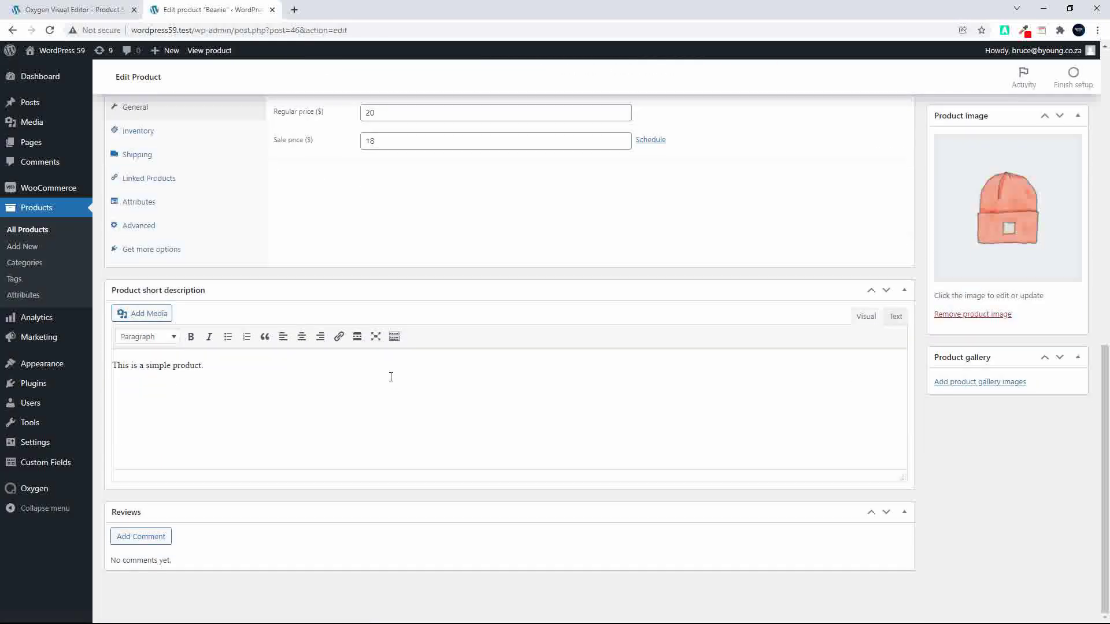
pyautogui.click(155, 292)
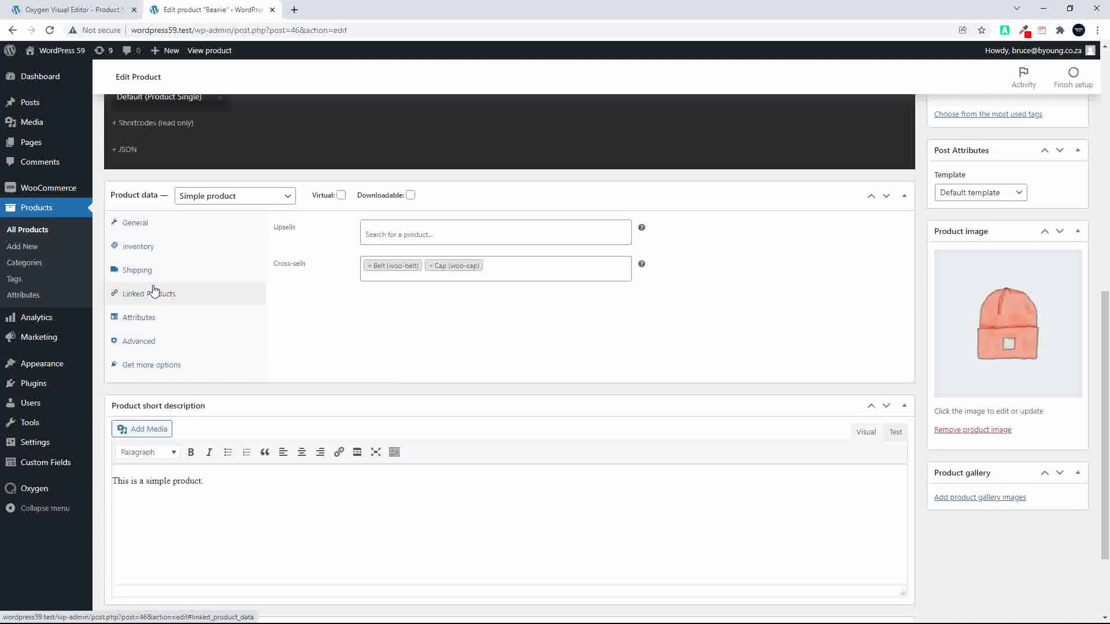
pyautogui.click(528, 272)
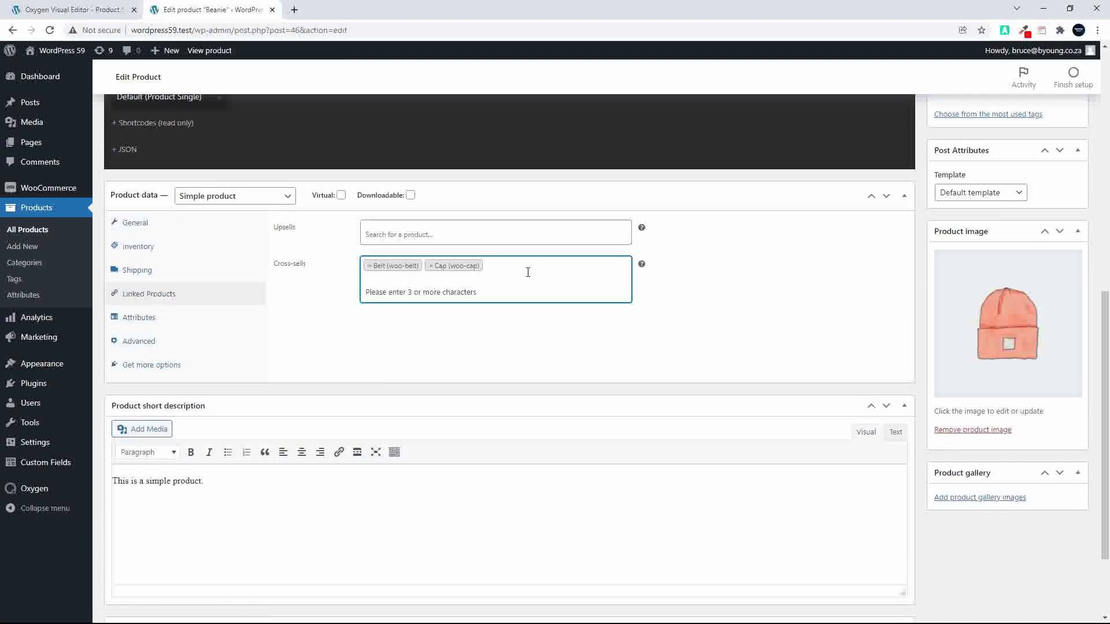
pyautogui.write('hood')
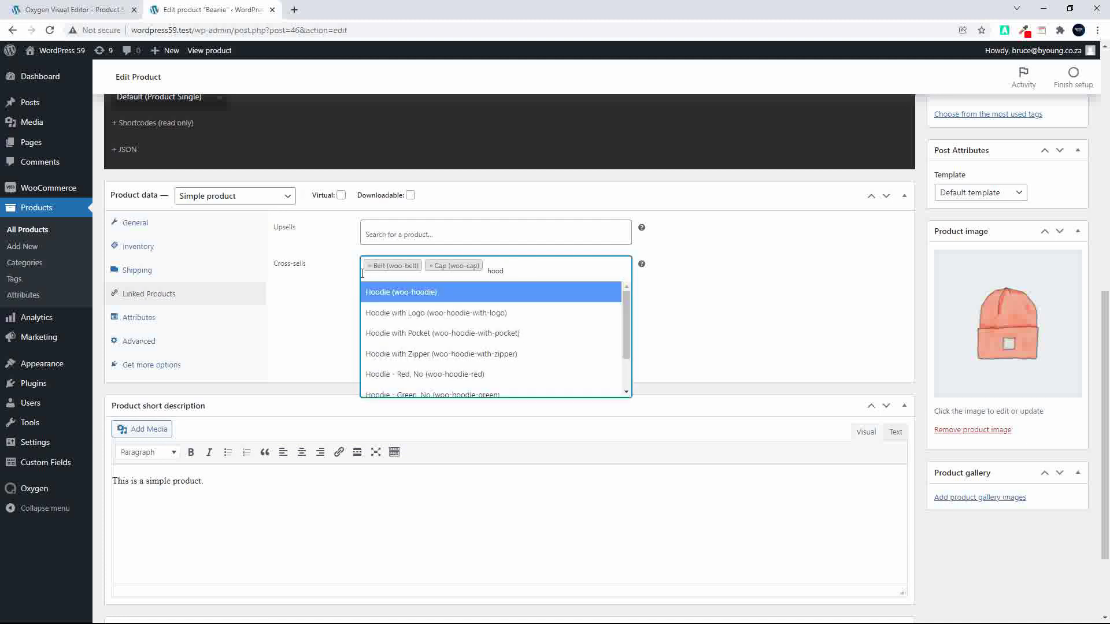
pyautogui.click(383, 293)
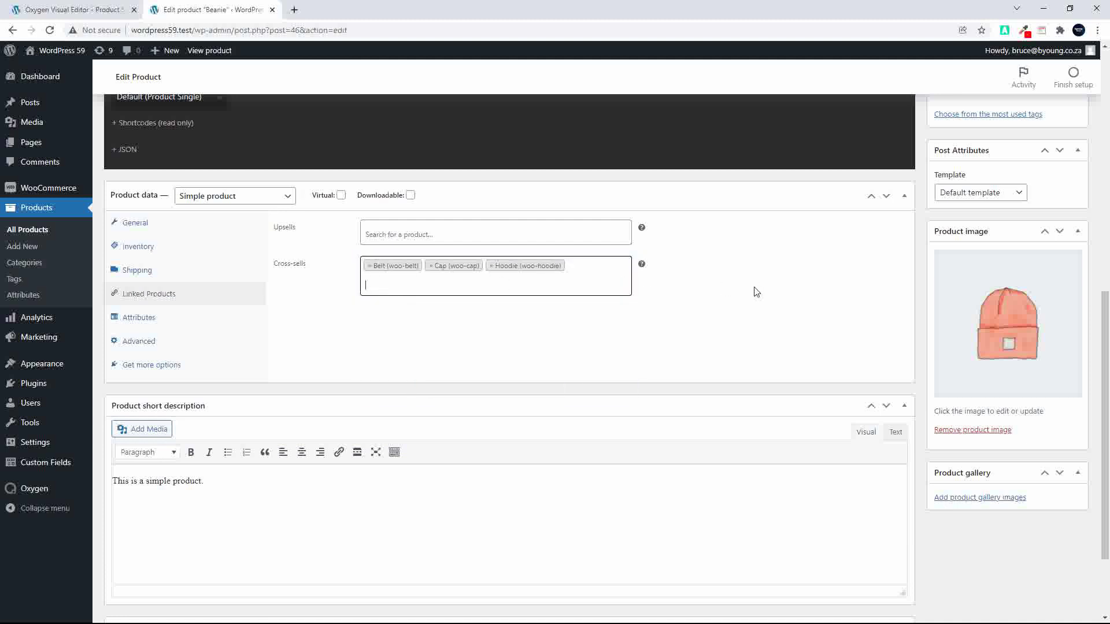
pyautogui.write('hood')
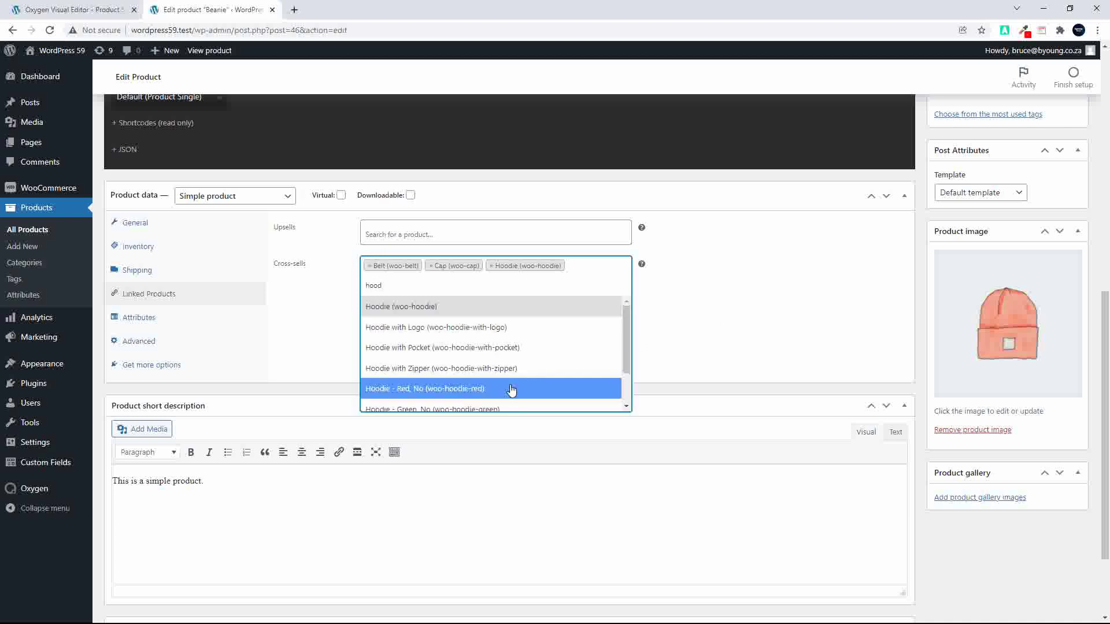
pyautogui.click(512, 390)
pyautogui.scroll(9, 753, 310)
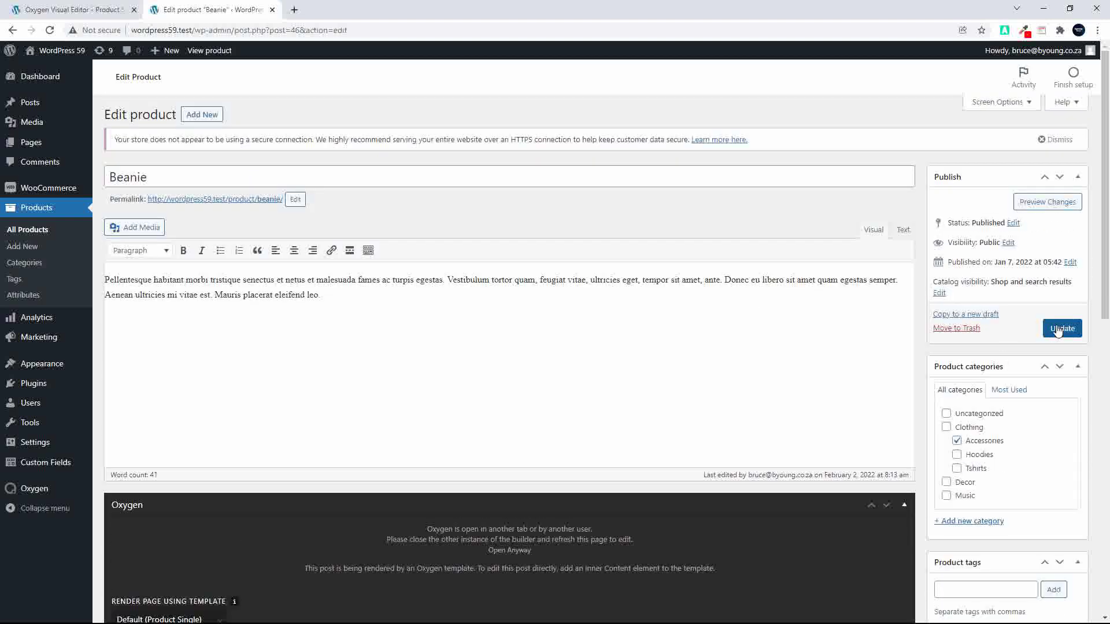
pyautogui.click(1057, 329)
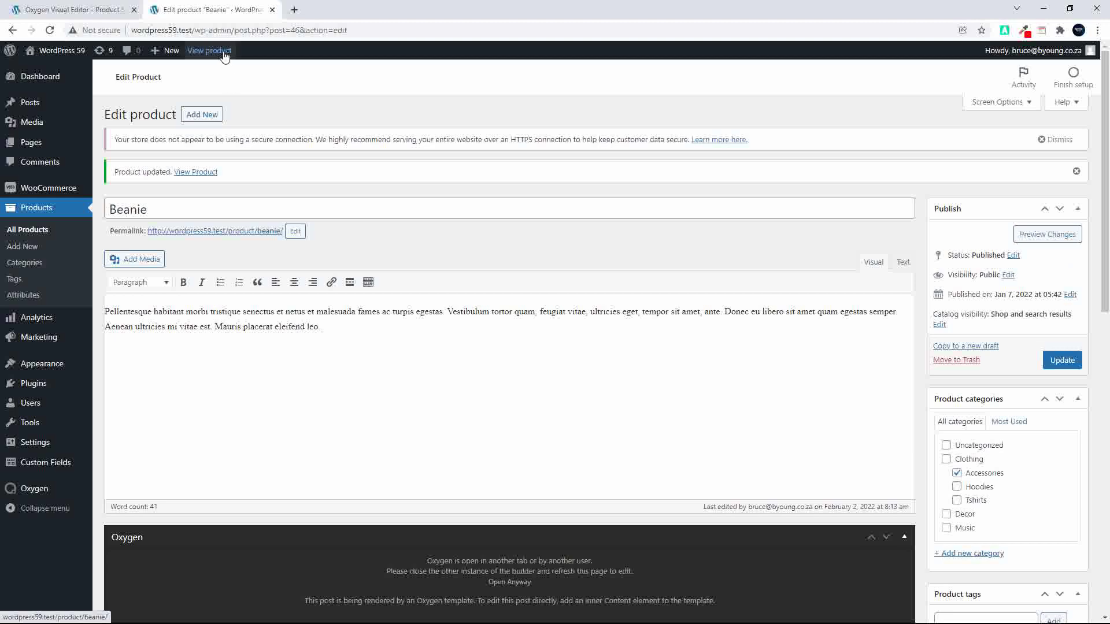
# - View the updated Beanie product page and examine its "You may be interested in…" cross-sells section
pyautogui.click(223, 55)
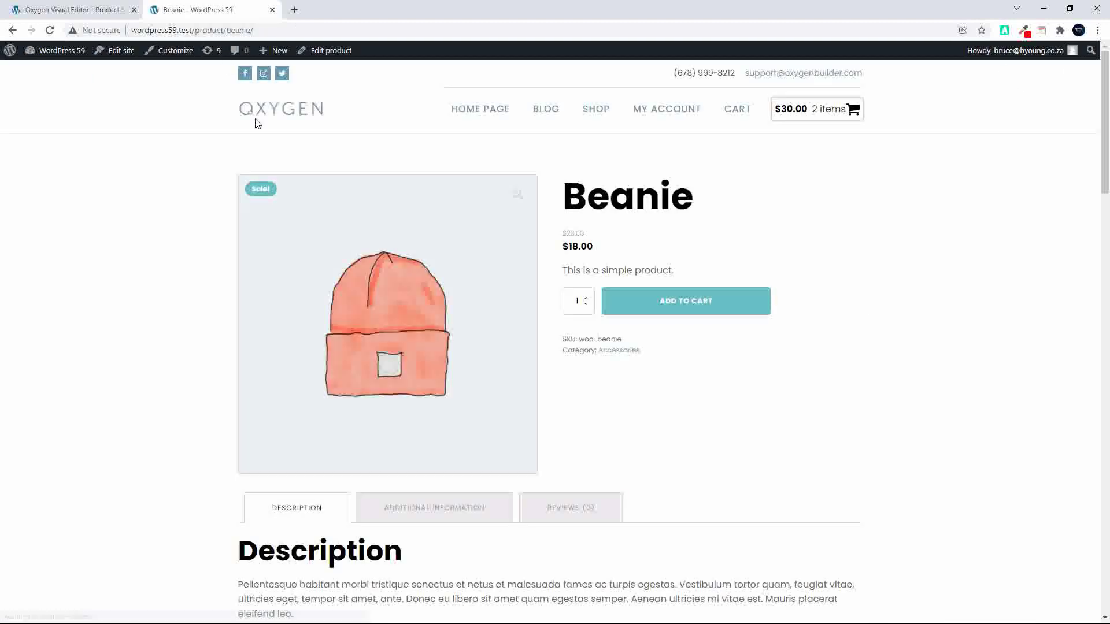
pyautogui.scroll(-3, 373, 383)
pyautogui.scroll(-10, 373, 382)
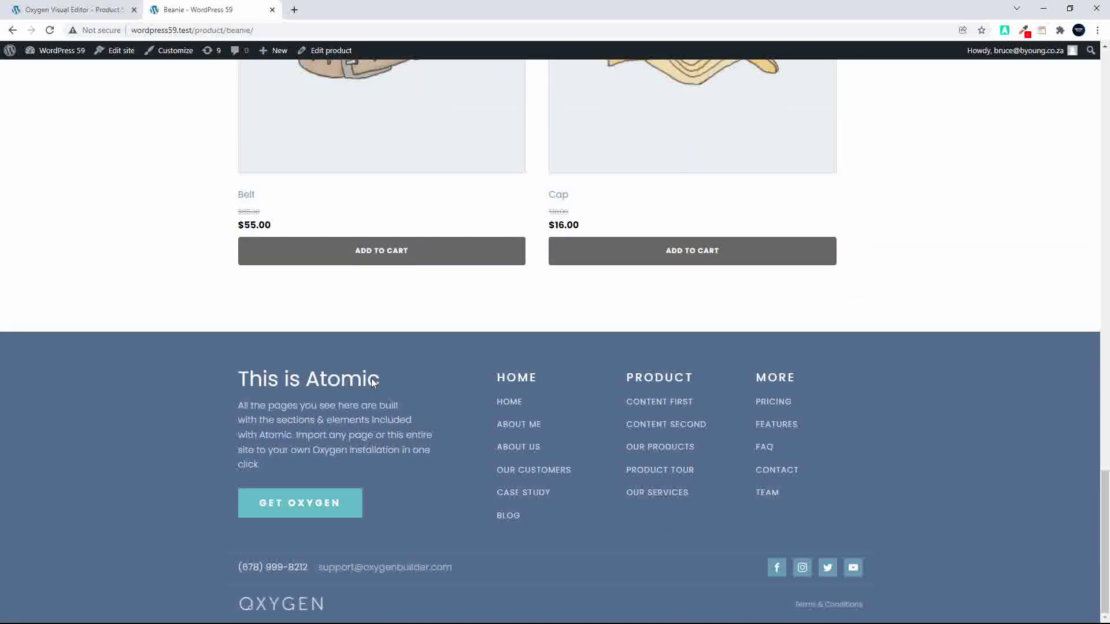
pyautogui.scroll(5, 373, 383)
pyautogui.scroll(-1, 373, 384)
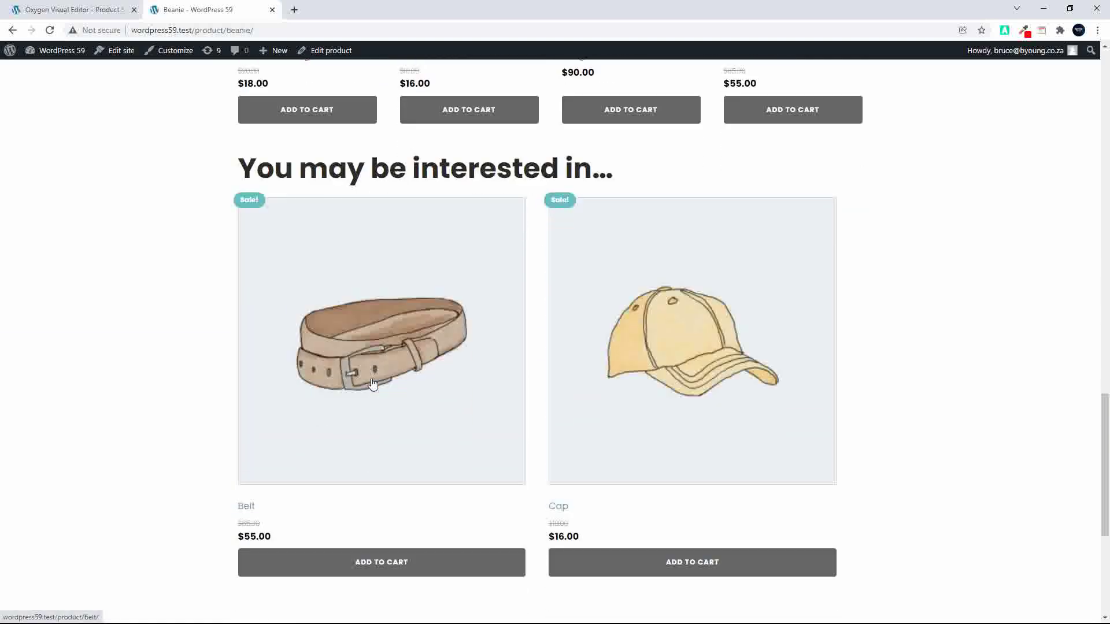
pyautogui.scroll(-1, 372, 384)
pyautogui.scroll(1, 372, 384)
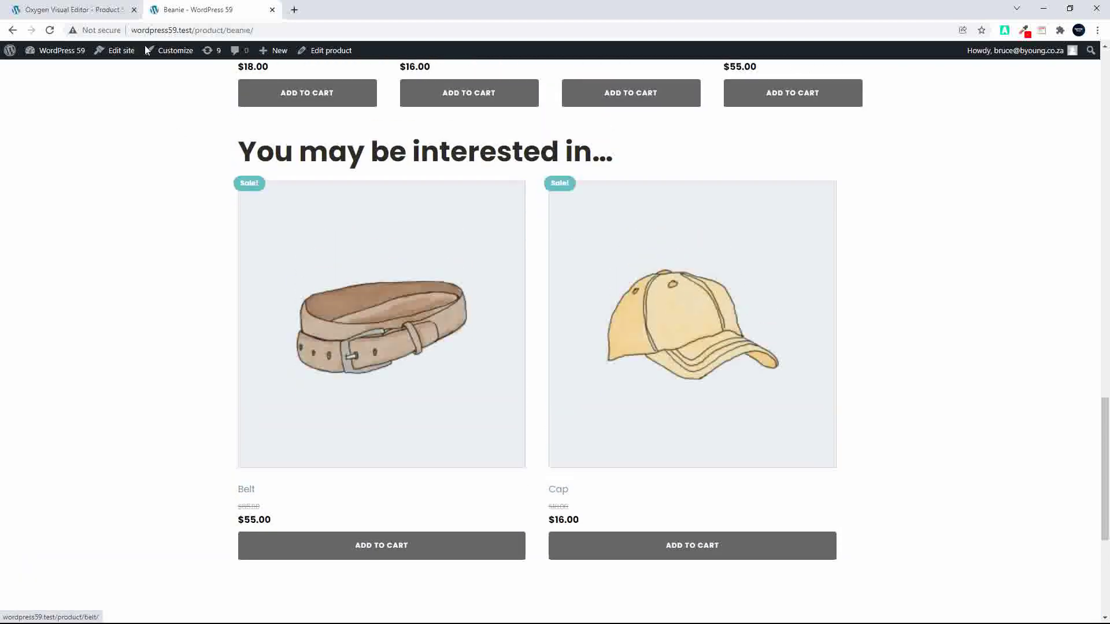
# - Set the template's Product Cross Sells layout to four columns with centered items, save it and reload the Beanie page
pyautogui.click(87, 10)
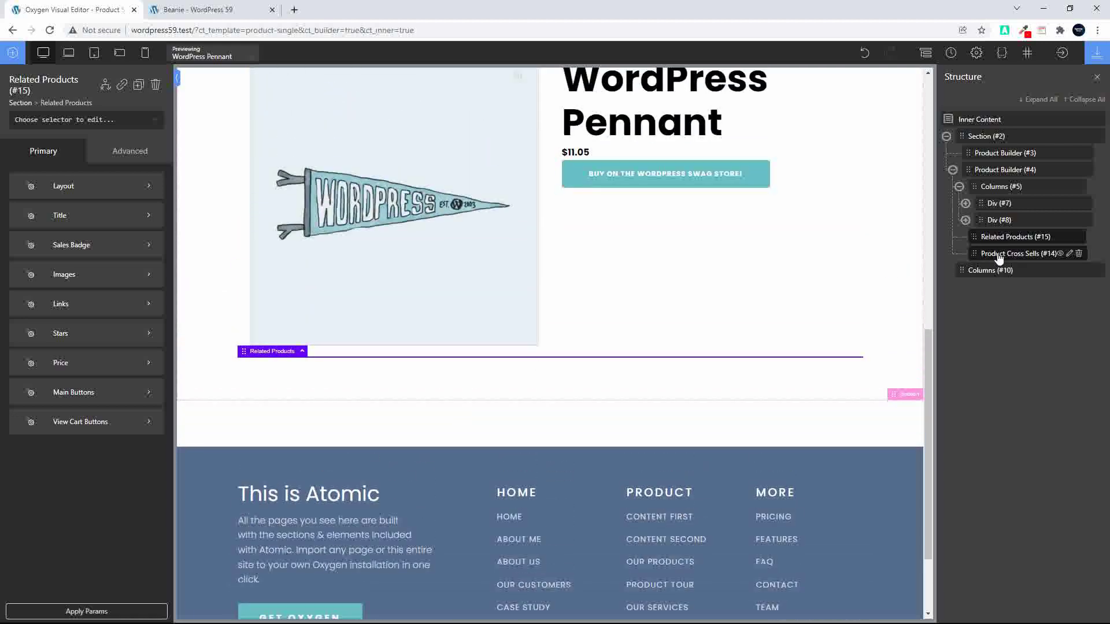
pyautogui.click(999, 258)
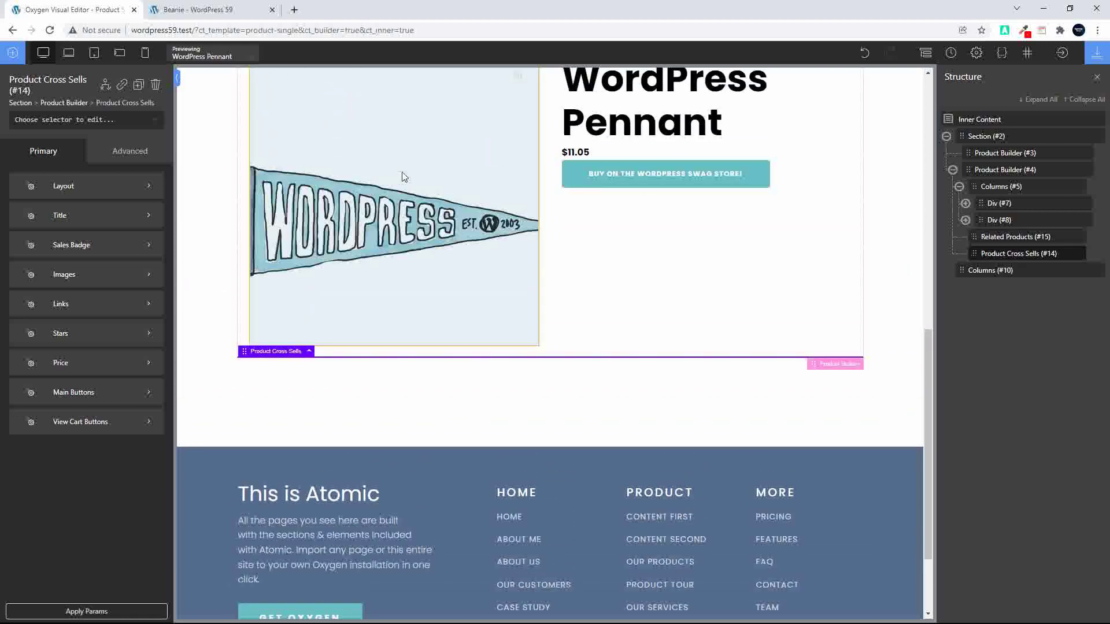
pyautogui.click(98, 186)
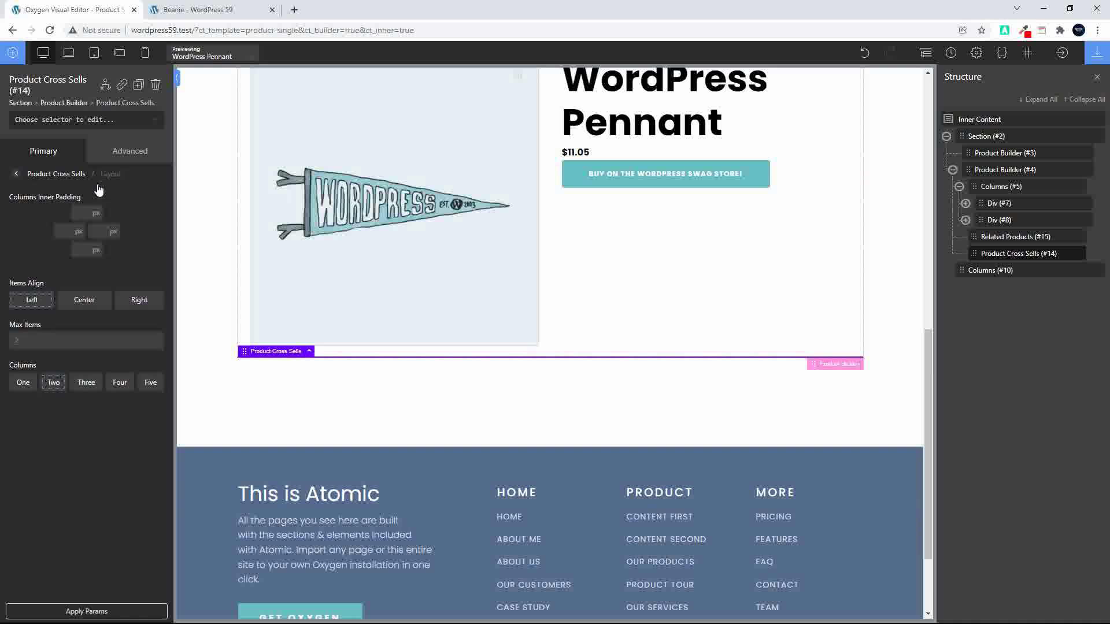
pyautogui.click(120, 383)
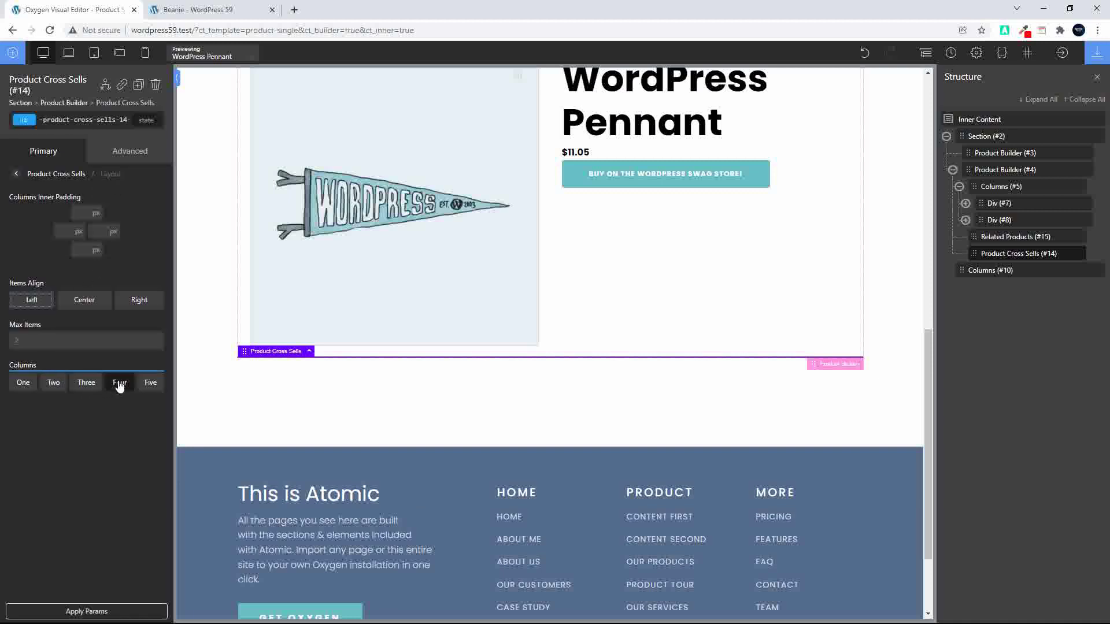
pyautogui.click(81, 305)
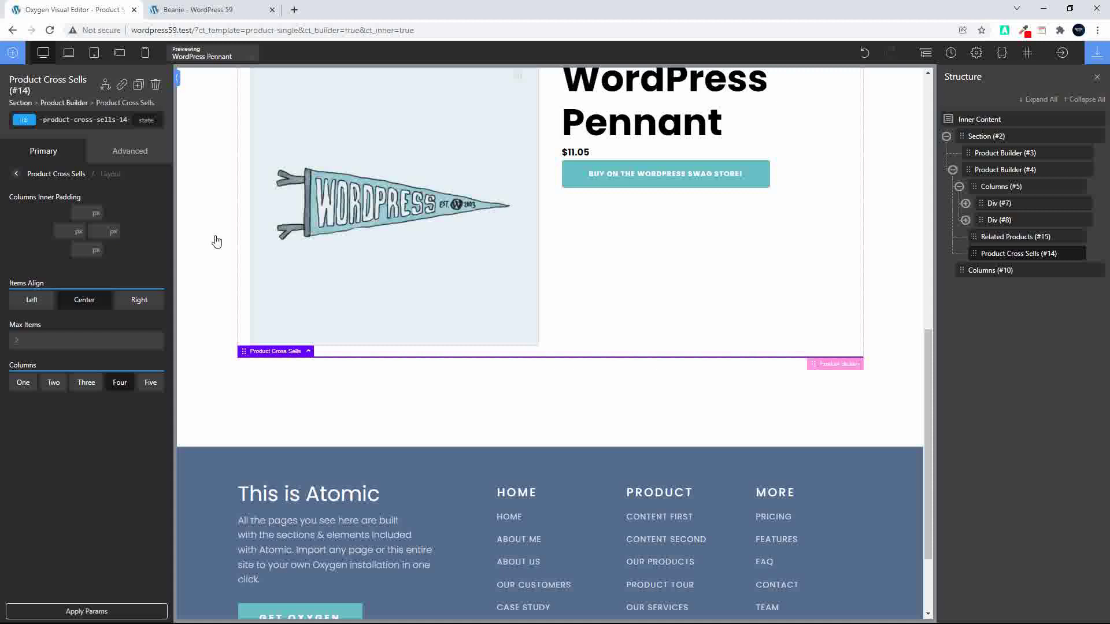
pyautogui.click(1098, 58)
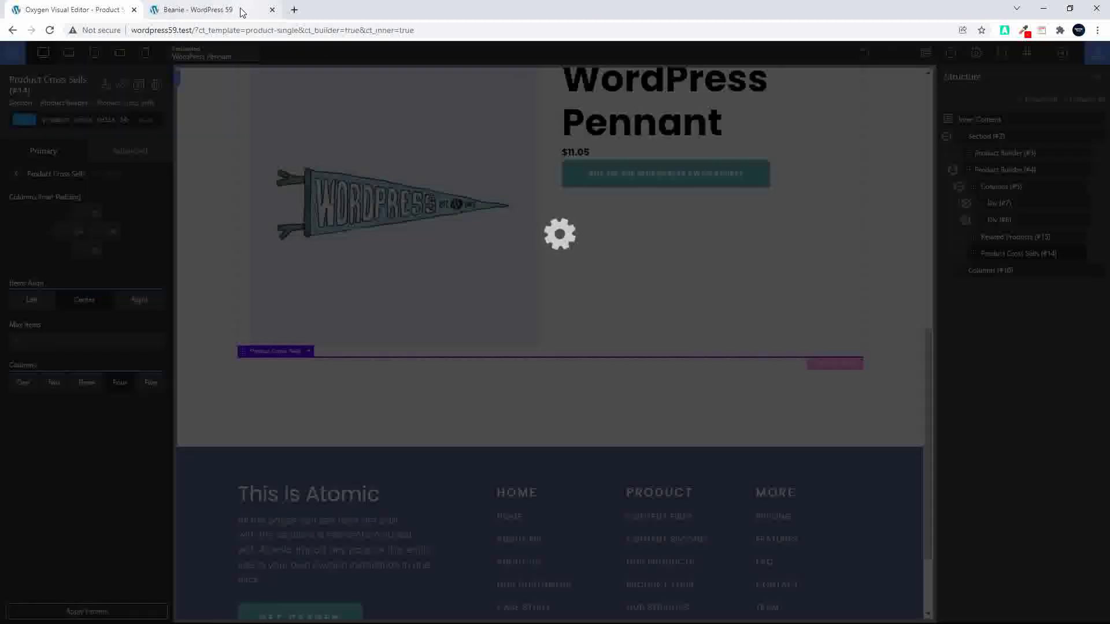
pyautogui.click(178, 12)
pyautogui.click(50, 30)
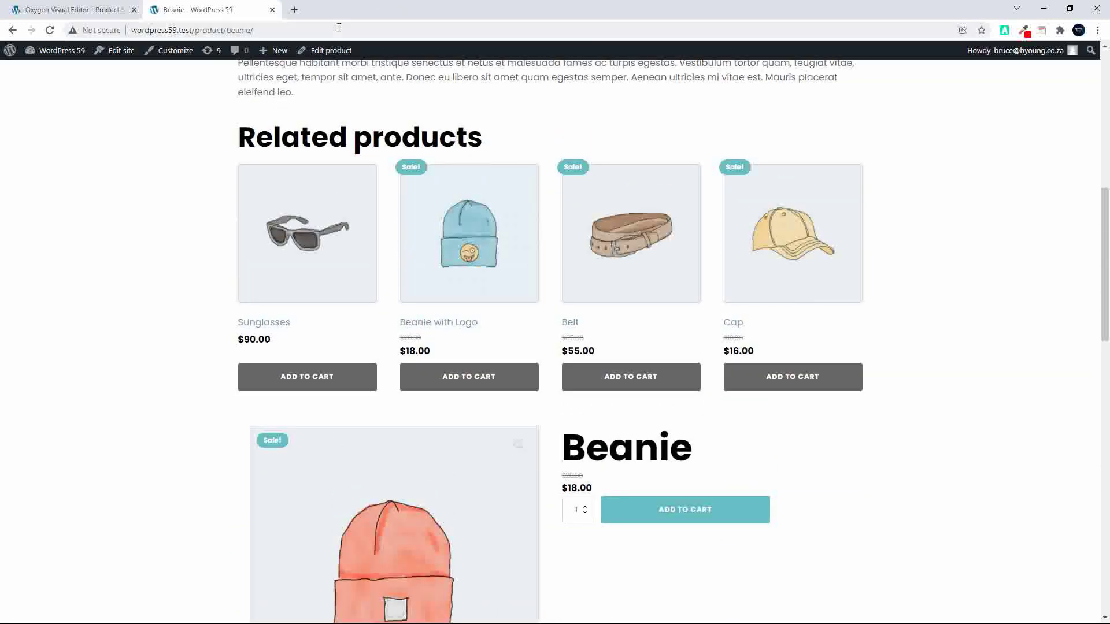
# - Add Album (woo-album) to the Beanie product's cross-sells and update the product
pyautogui.click(329, 52)
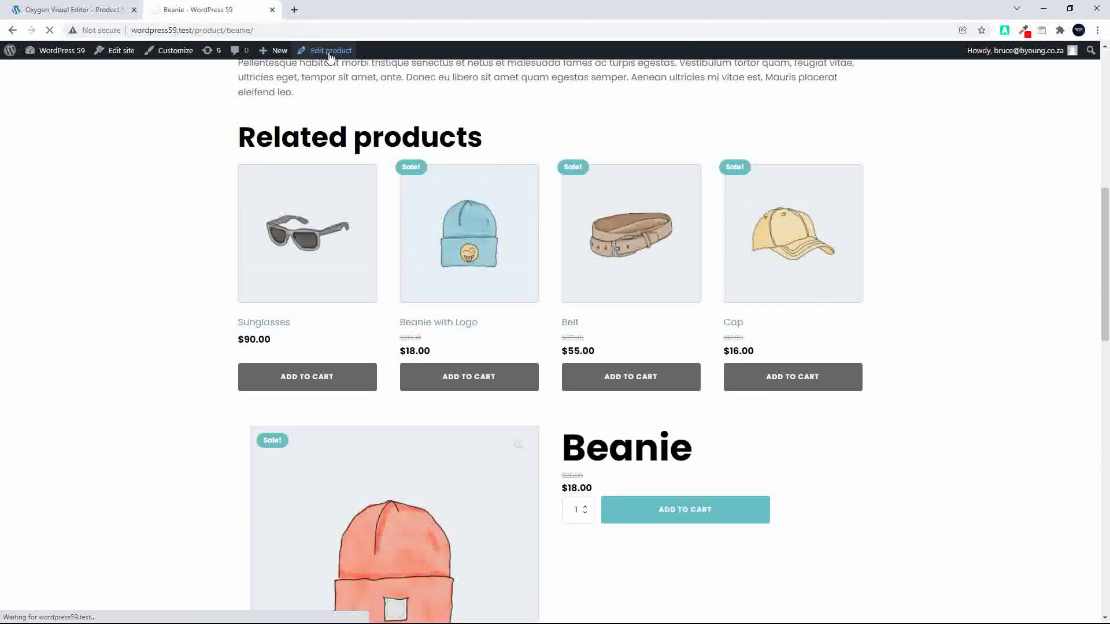
pyautogui.scroll(-4, 398, 379)
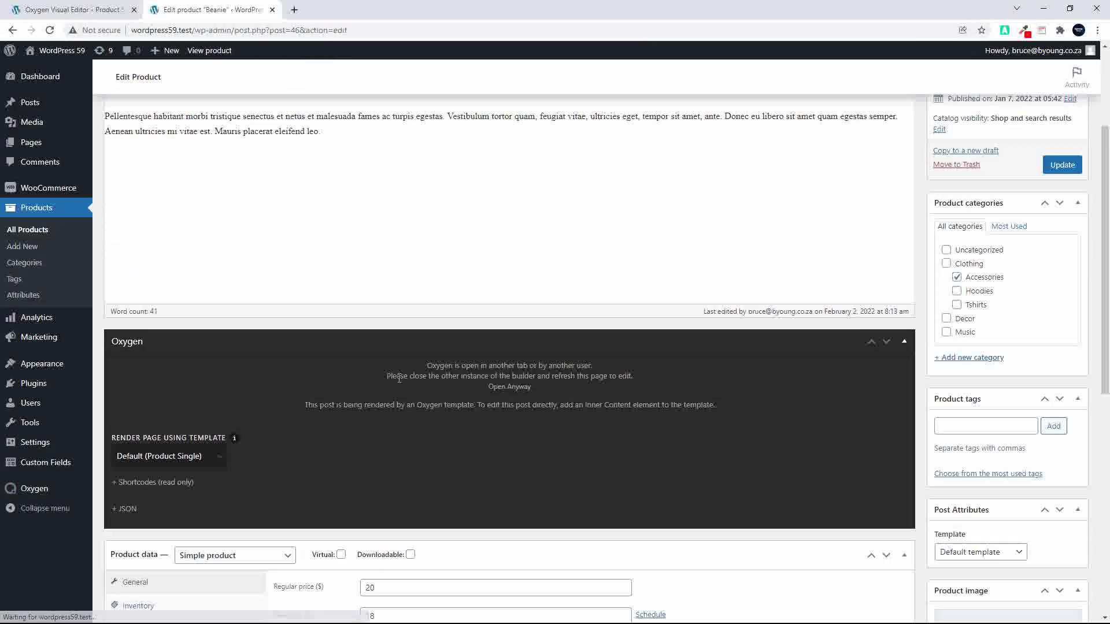
pyautogui.scroll(-8, 399, 378)
pyautogui.click(146, 180)
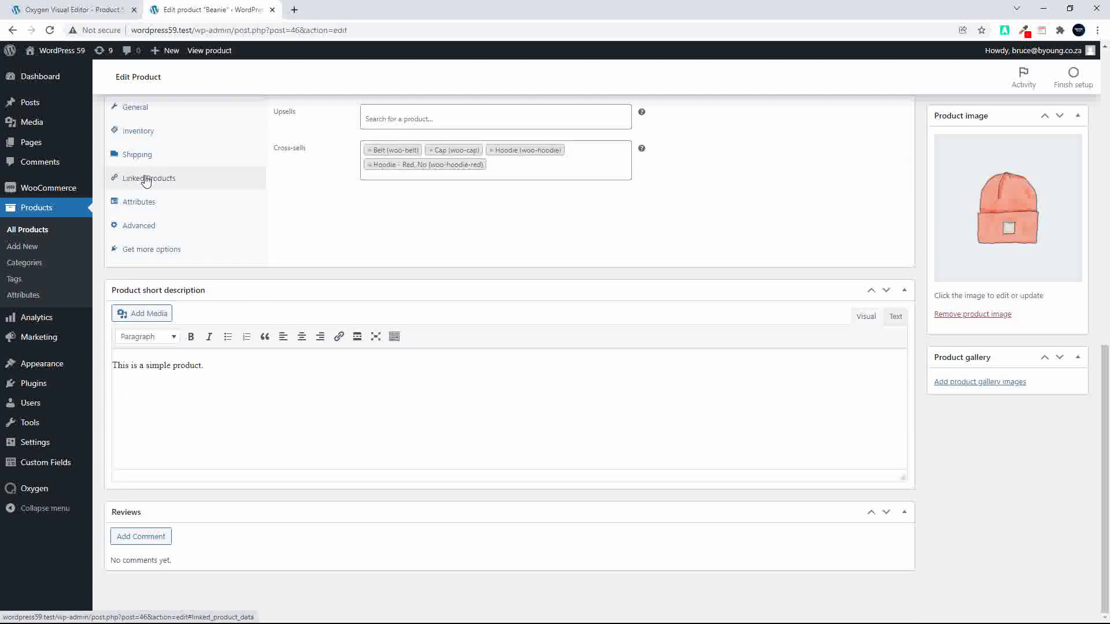
pyautogui.click(517, 169)
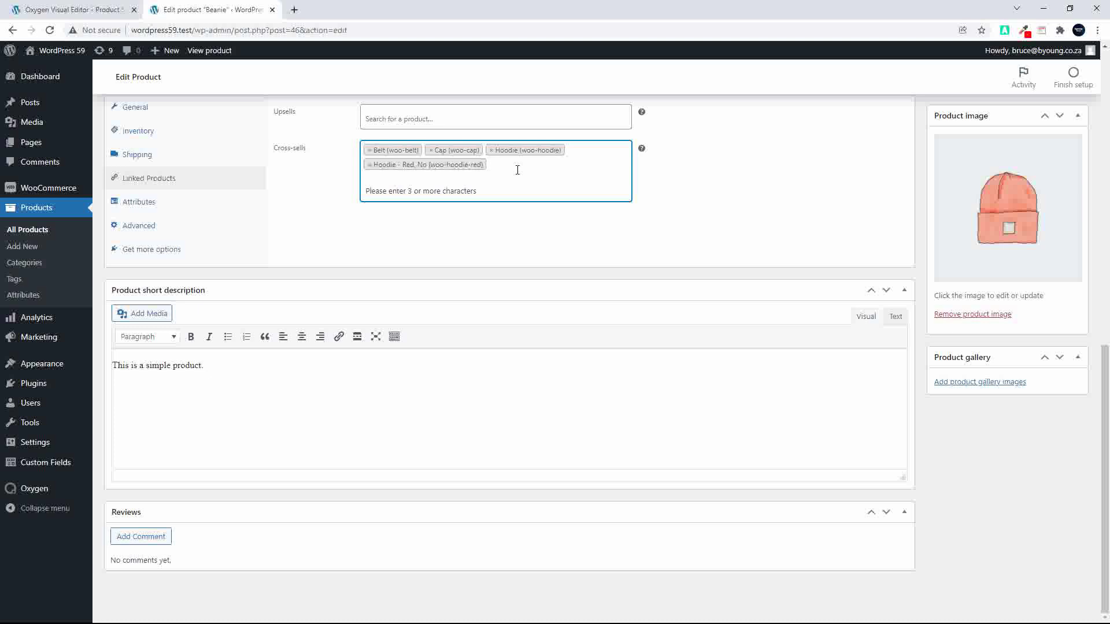
pyautogui.write('mus')
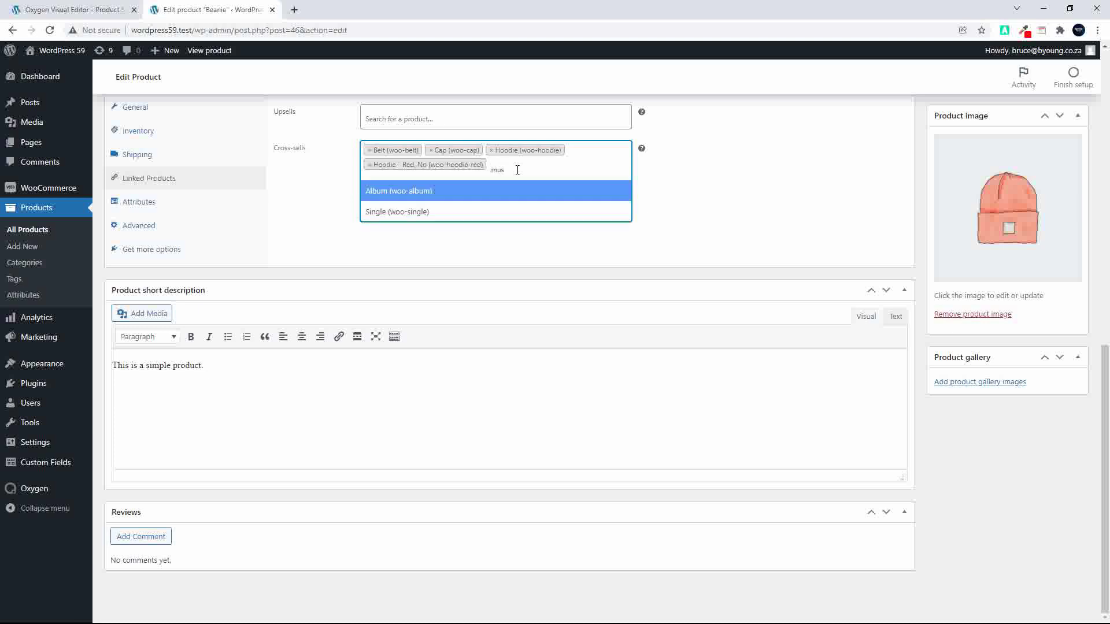
pyautogui.click(385, 191)
pyautogui.scroll(10, 786, 163)
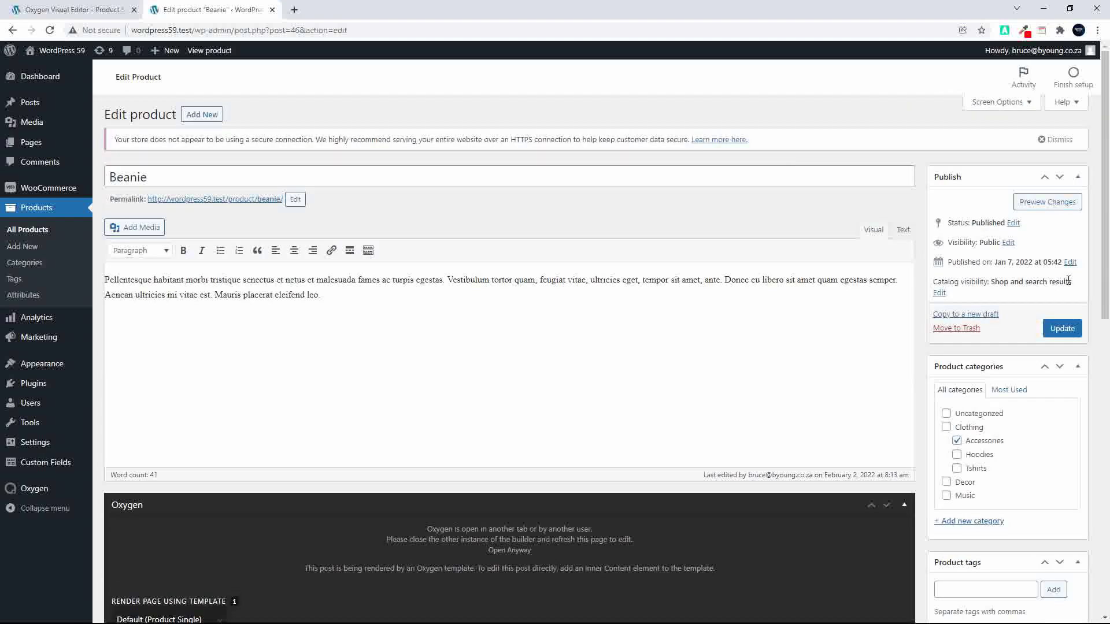
pyautogui.click(1061, 327)
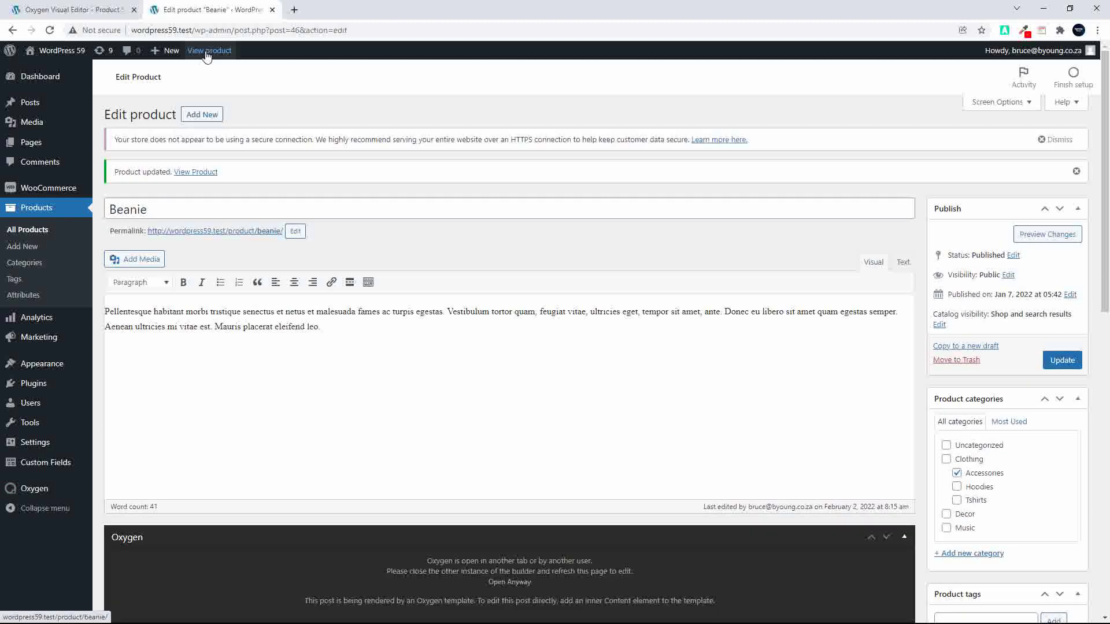
# - View the Beanie product page again and check the layout and items of its cross-sells section
pyautogui.click(207, 52)
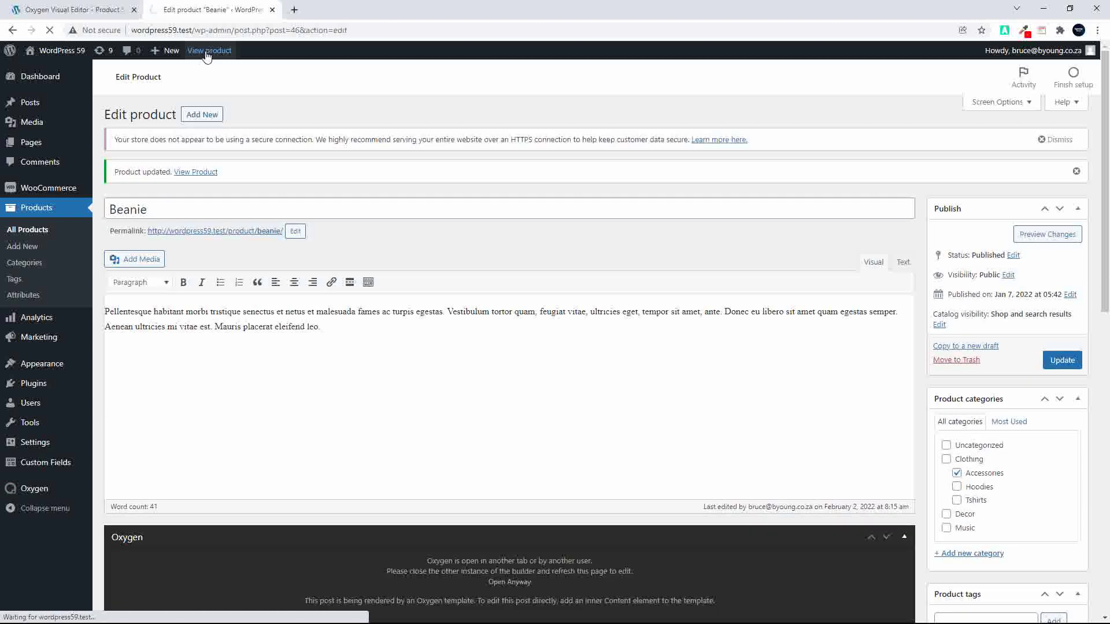
pyautogui.scroll(-10, 342, 401)
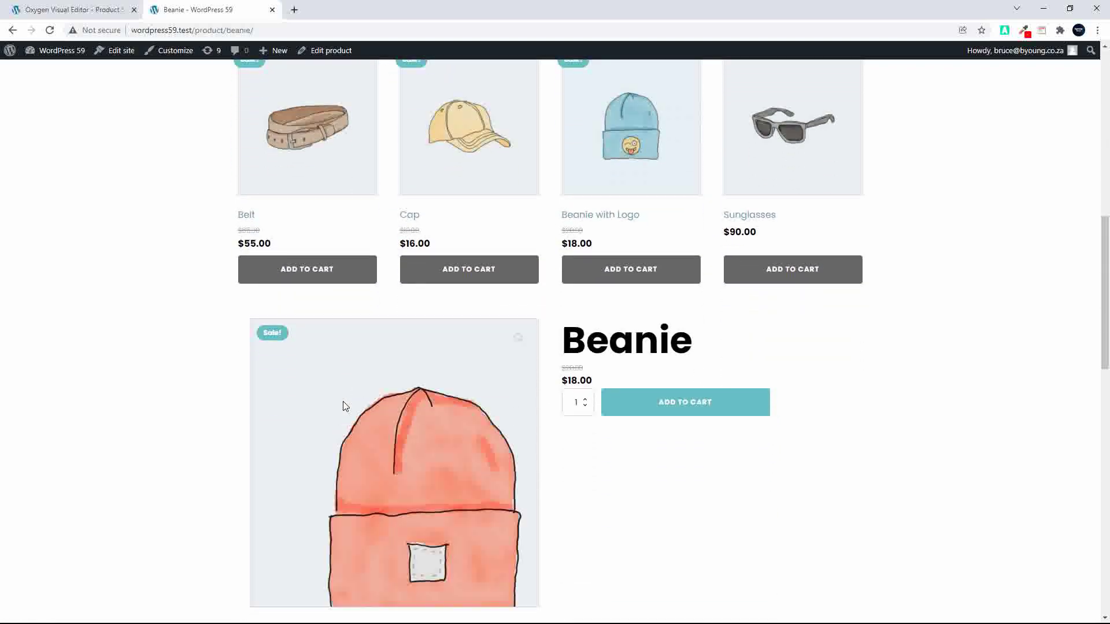
pyautogui.scroll(-10, 343, 406)
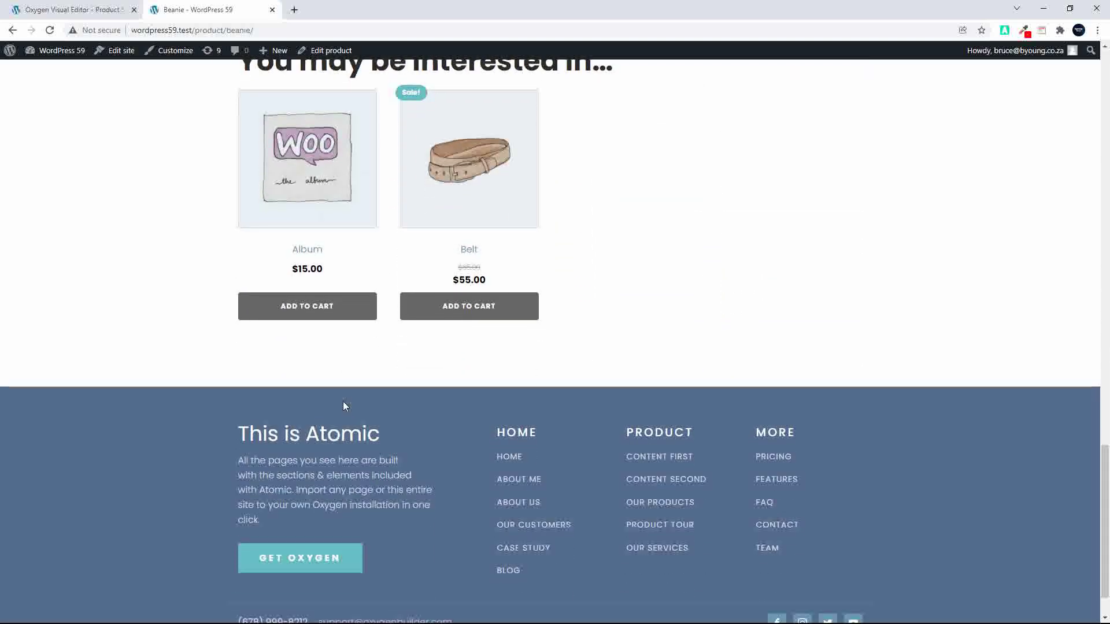
# - Set the background color of the Product Cross Sells element's View Cart buttons to #f70000
pyautogui.click(66, 10)
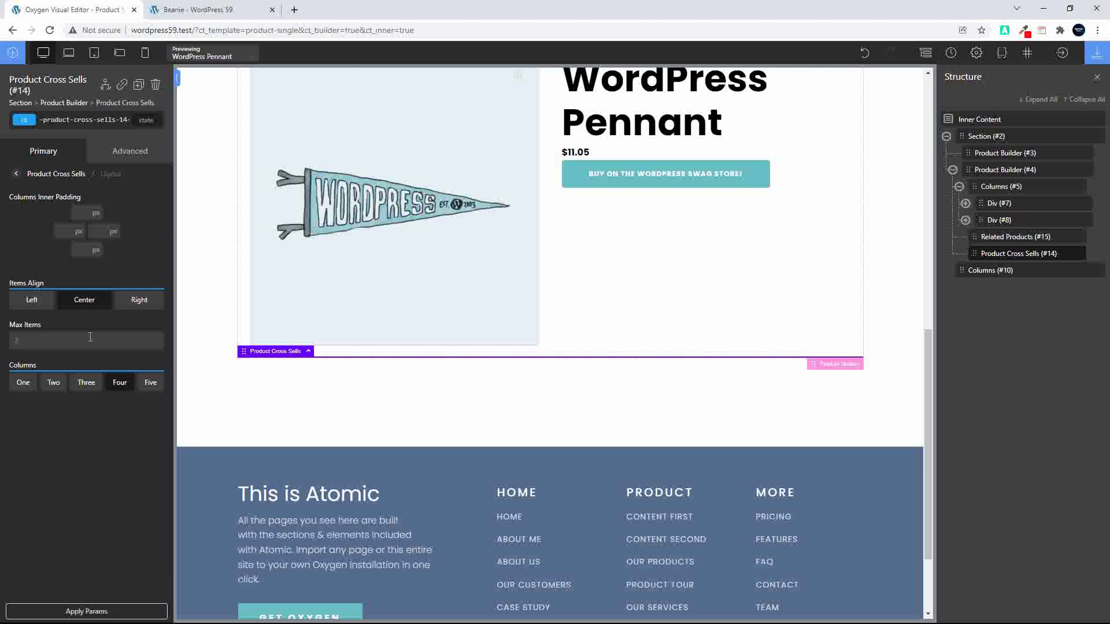
pyautogui.click(16, 174)
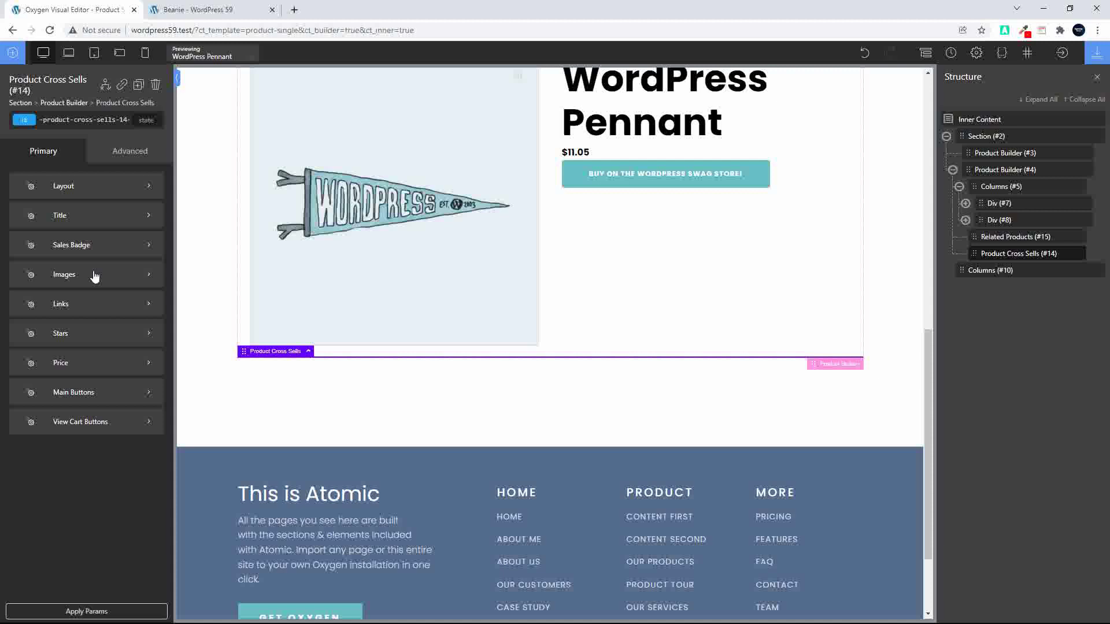
pyautogui.click(111, 425)
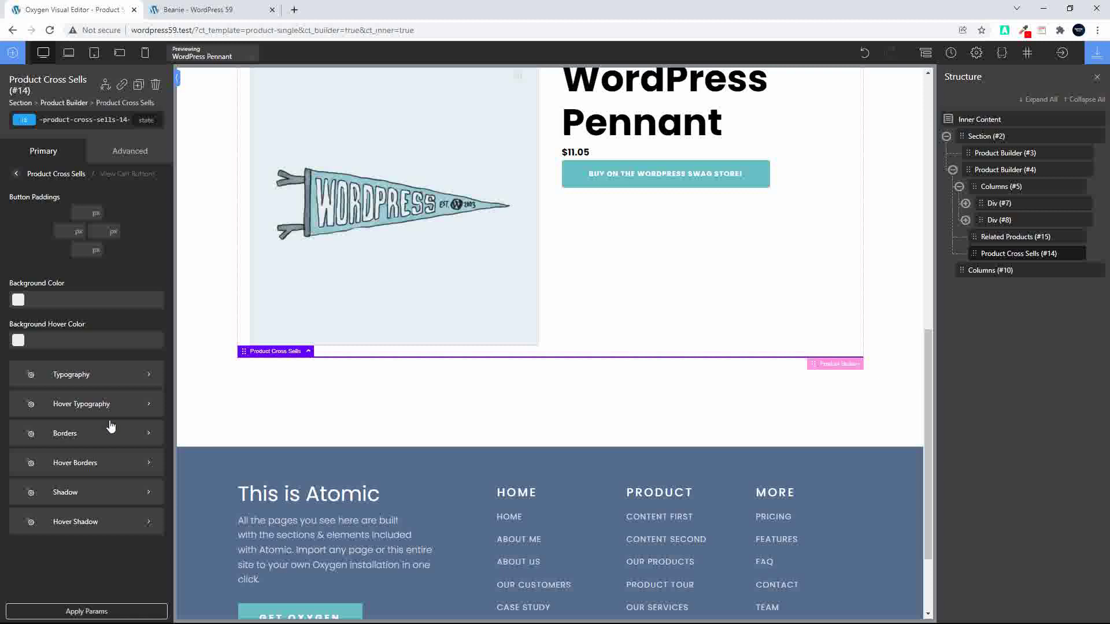
pyautogui.click(18, 301)
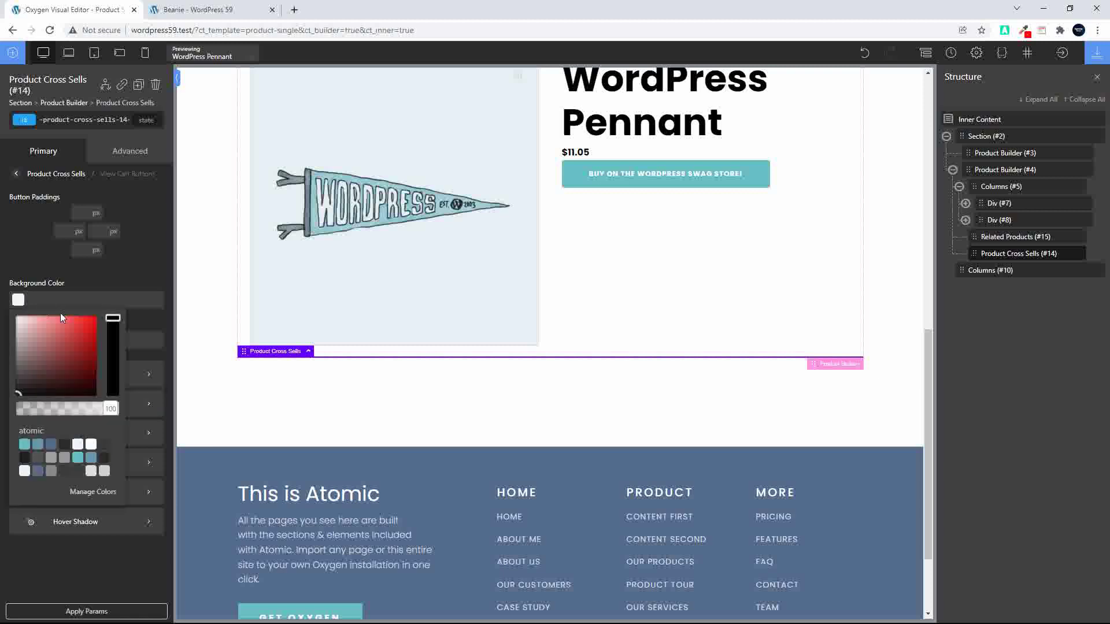
pyautogui.moveTo(62, 341); pyautogui.dragTo(94, 319)
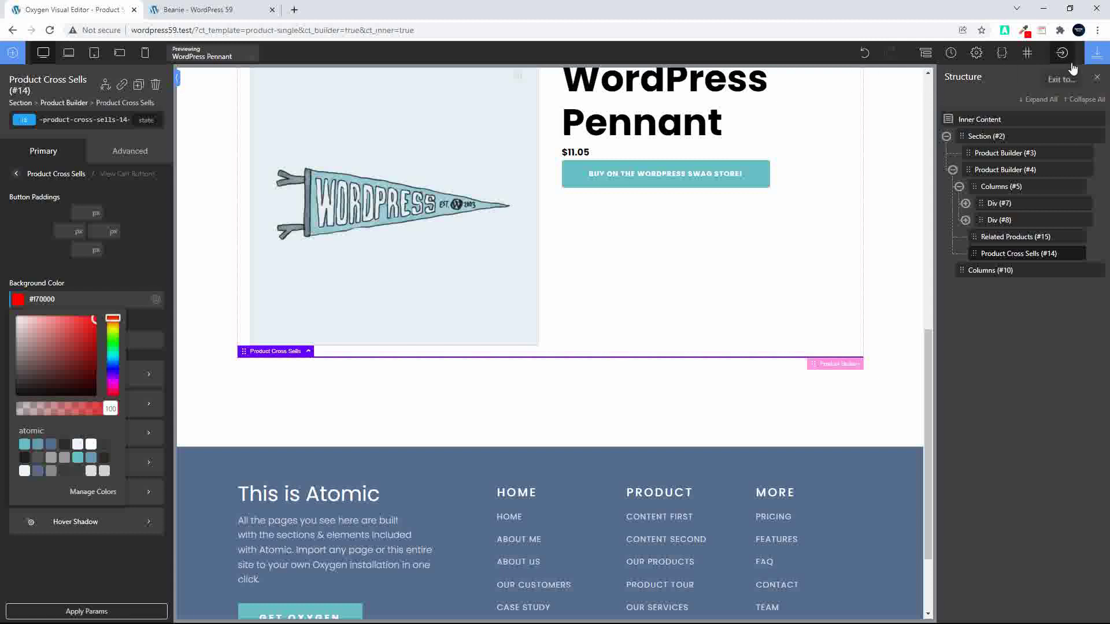
# - Save the product template, reload the Beanie page and compare its Related Products and cross-sells sections
pyautogui.click(1097, 52)
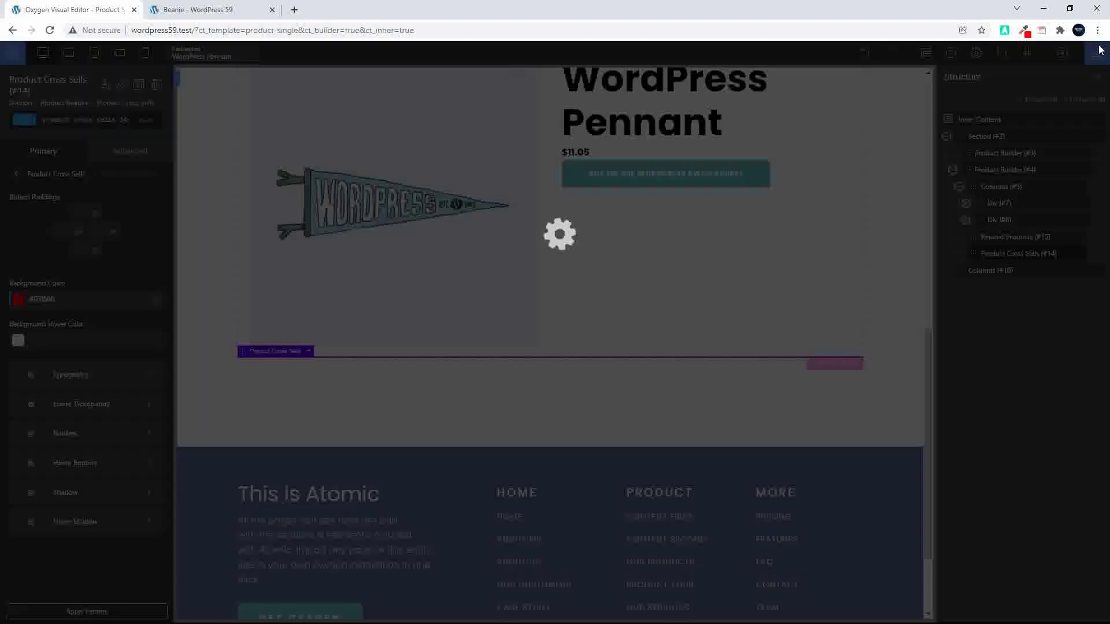
pyautogui.click(194, 10)
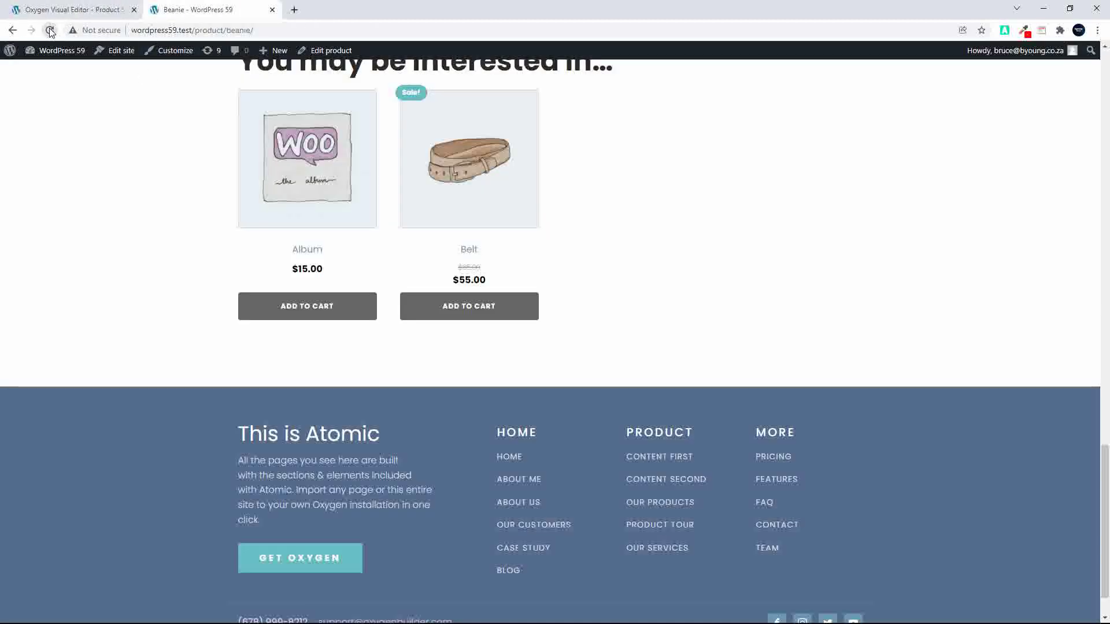
pyautogui.click(286, 28)
pyautogui.press('Return')
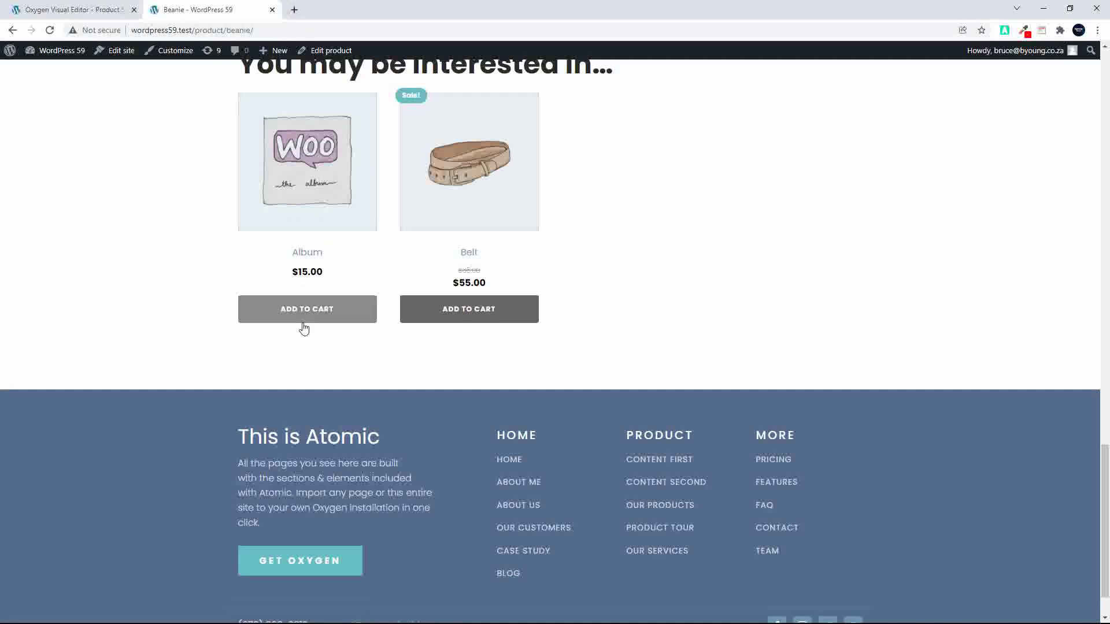
pyautogui.scroll(9, 480, 323)
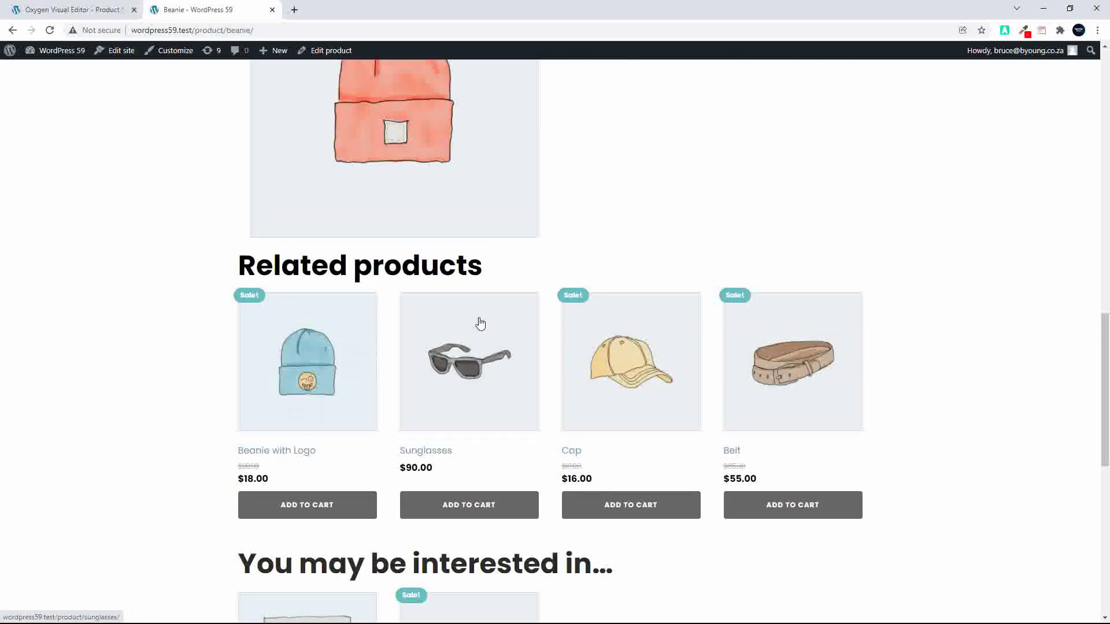
pyautogui.scroll(-5, 480, 322)
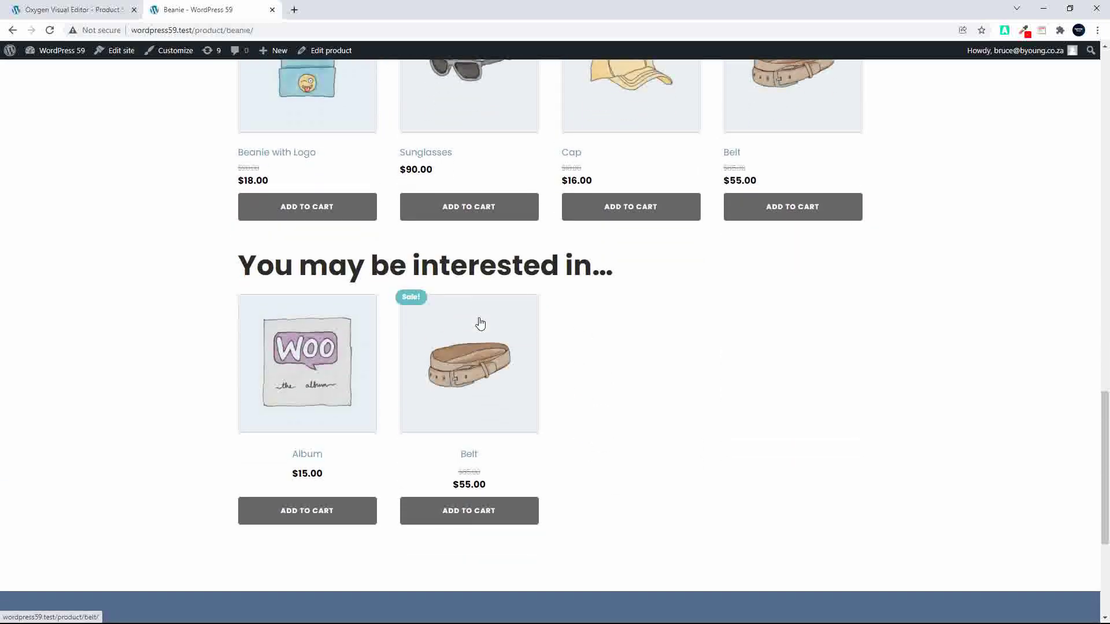
pyautogui.scroll(6, 480, 322)
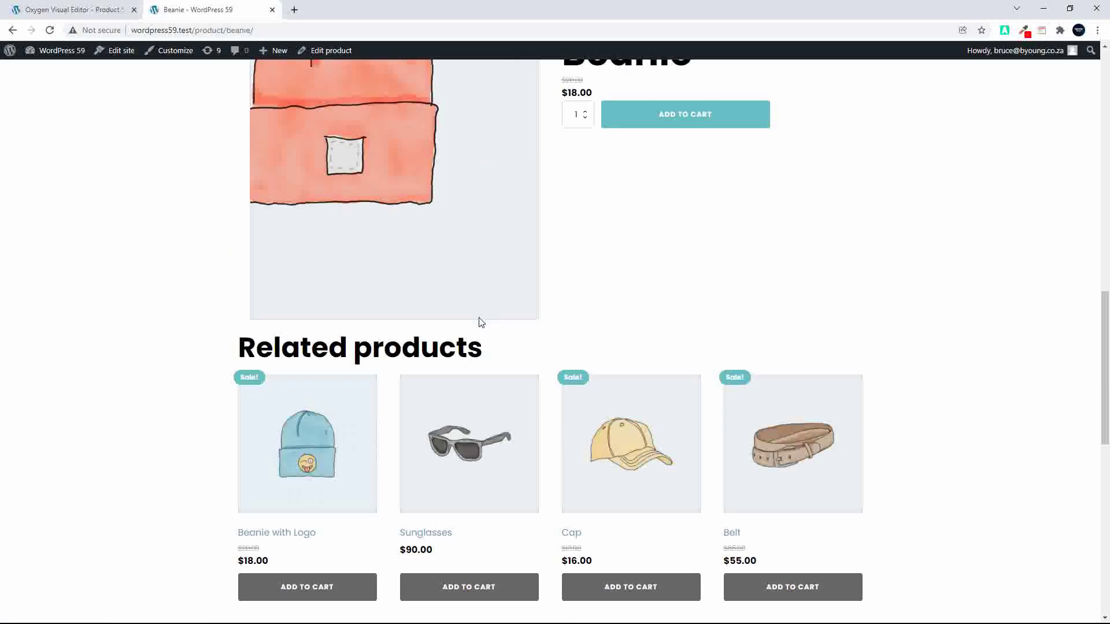
pyautogui.scroll(-10, 480, 323)
pyautogui.scroll(2, 480, 322)
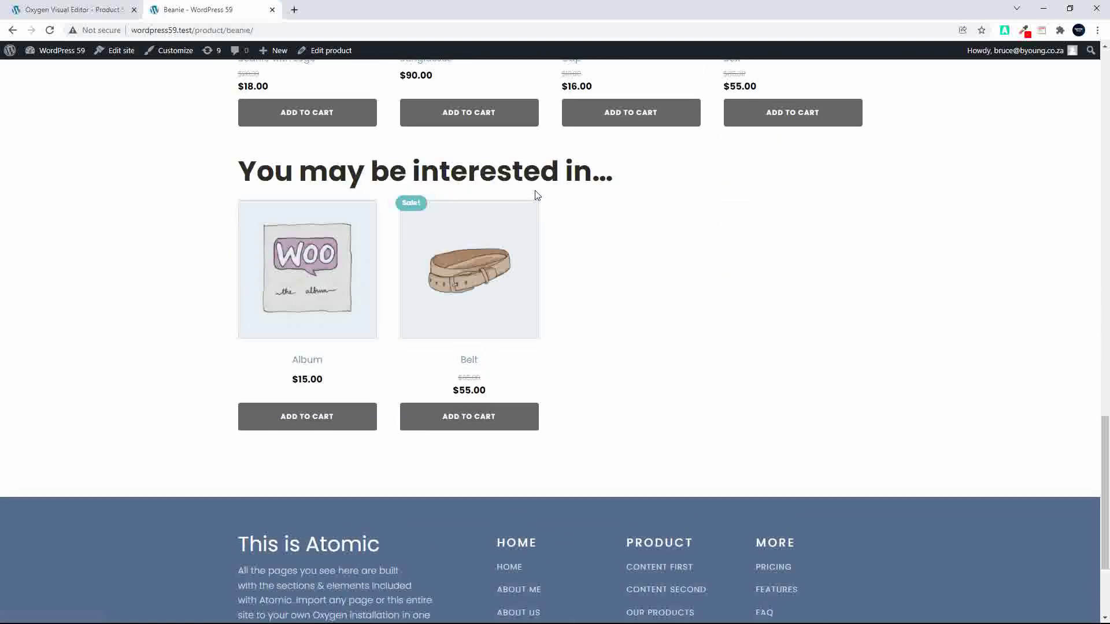
# - Add a Product Upsells element to the template and place it between Related Products and Product Cross Sells inside the second Product Builder
pyautogui.click(69, 10)
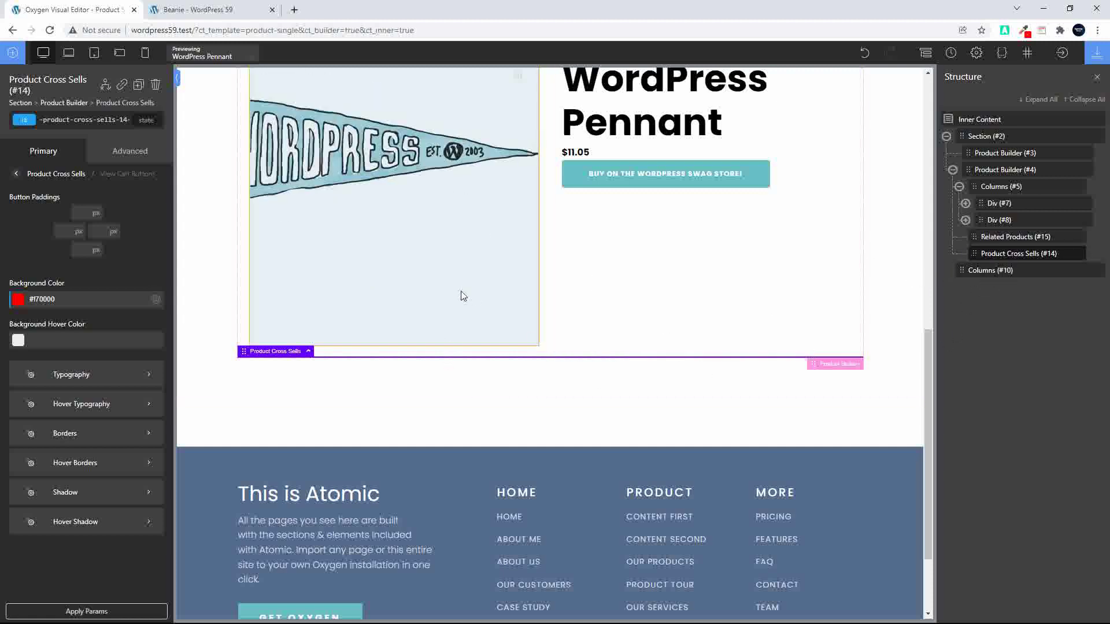
pyautogui.click(13, 53)
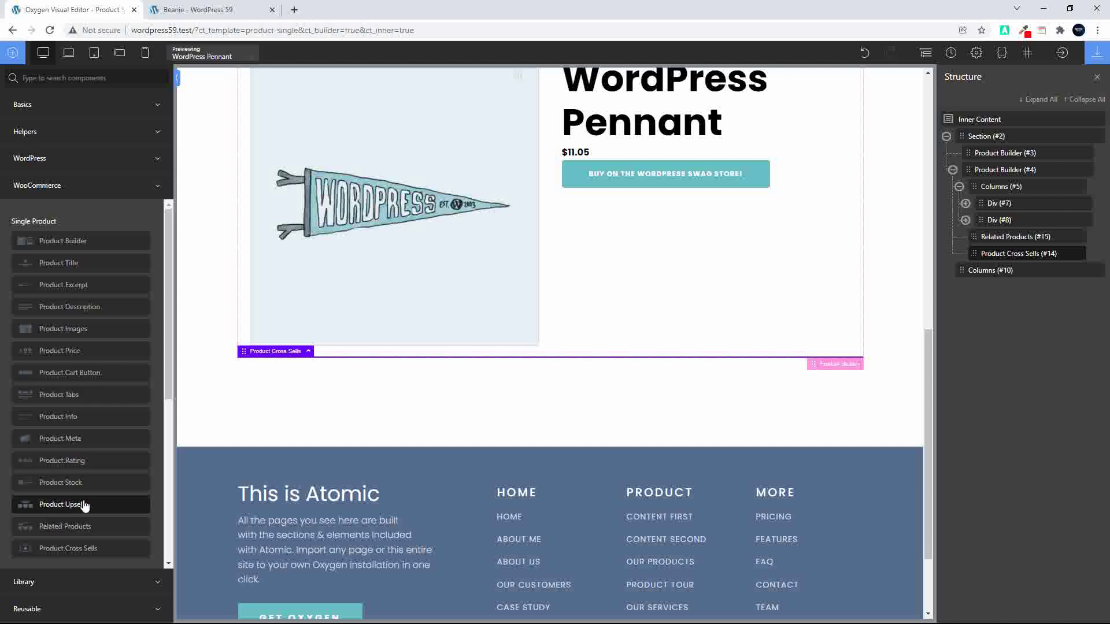
pyautogui.click(84, 505)
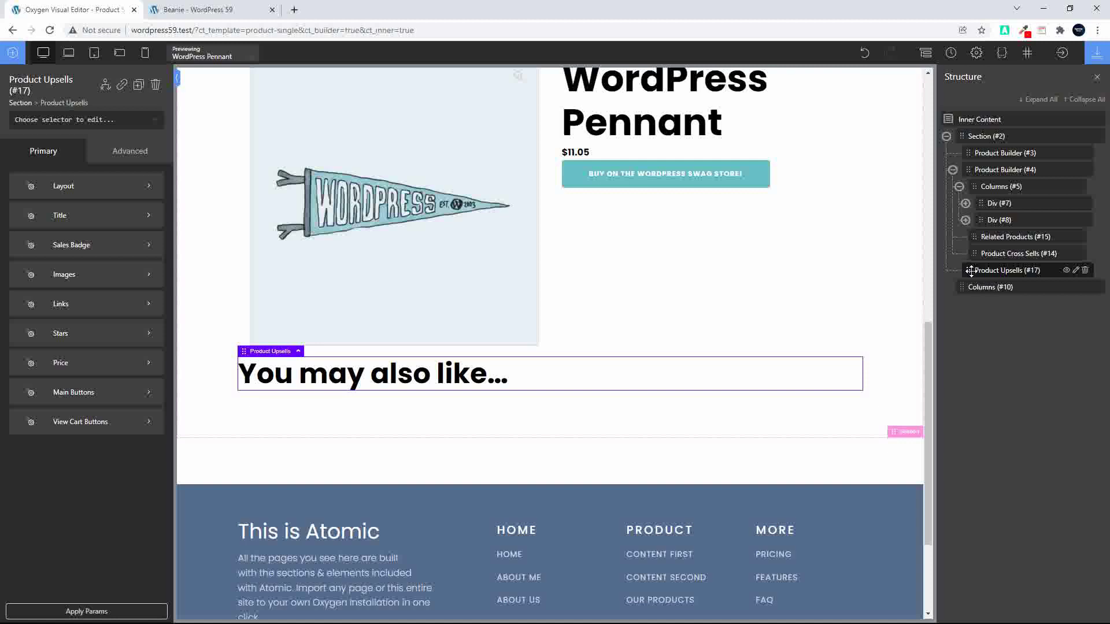
pyautogui.moveTo(970, 270)
pyautogui.mouseDown()
pyautogui.moveTo(989, 248)
pyautogui.moveTo(978, 252)
pyautogui.mouseUp()
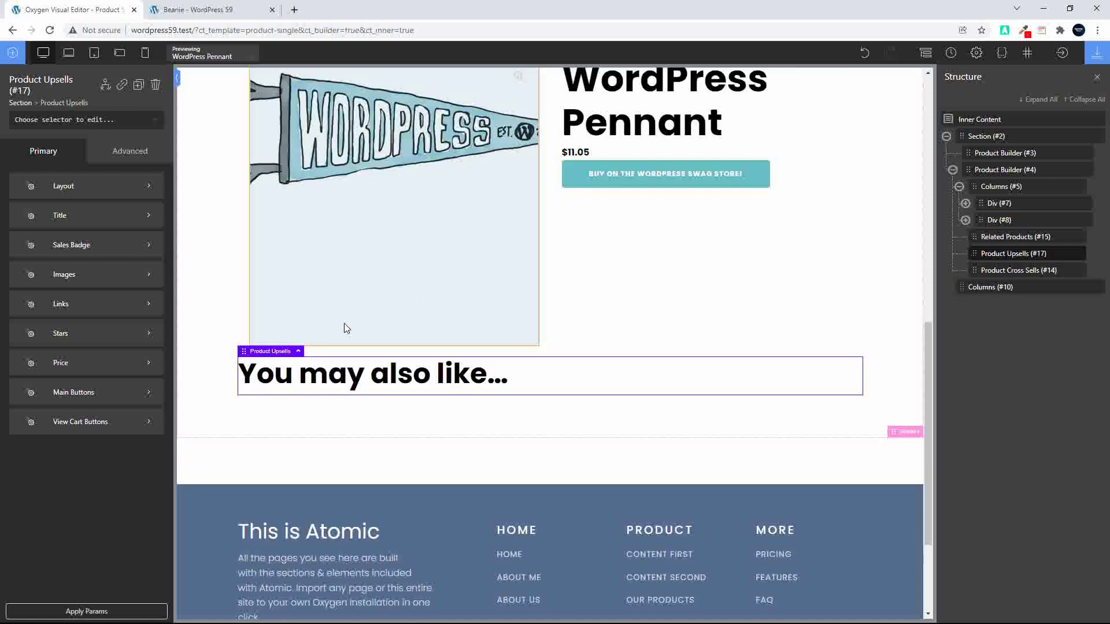
# - Set the Product Upsells layout's item alignment to Center and save the template
pyautogui.click(120, 186)
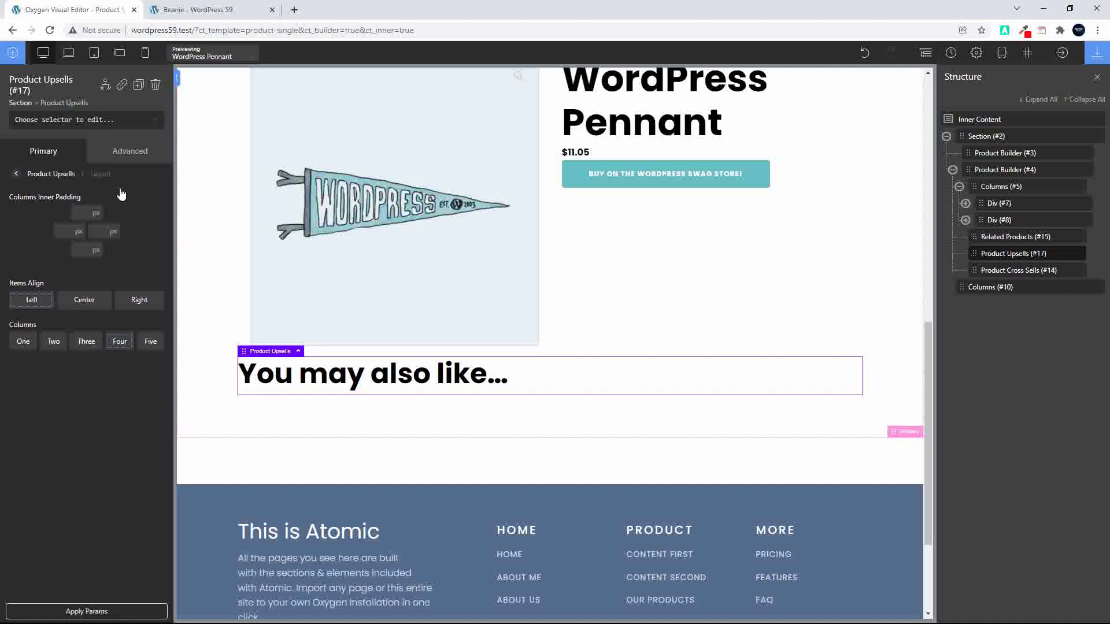
pyautogui.click(91, 301)
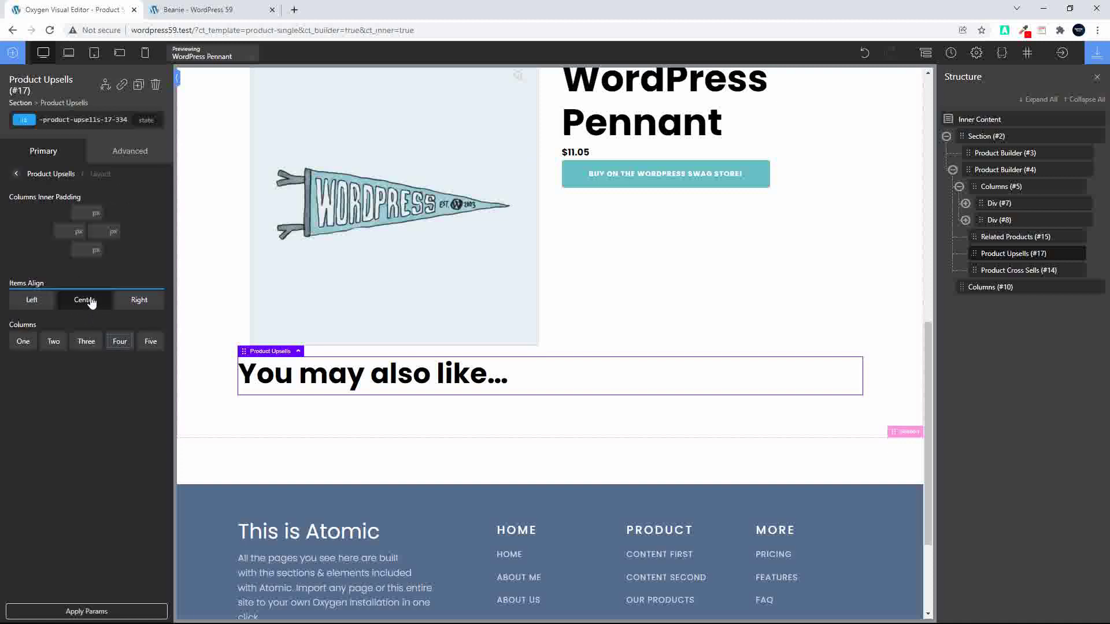
pyautogui.click(17, 174)
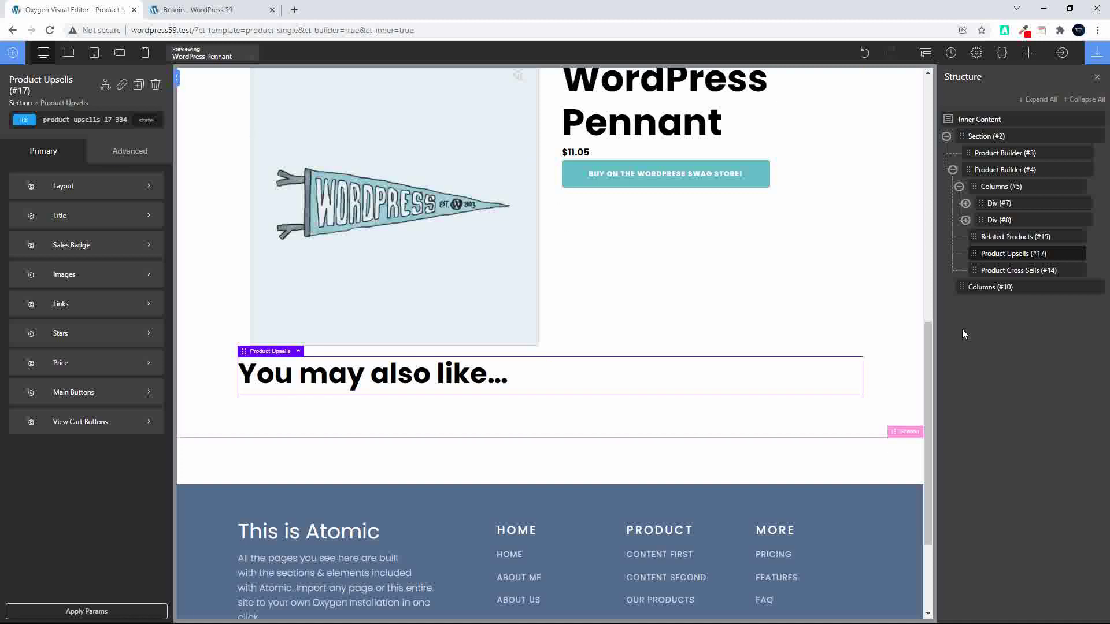
pyautogui.click(1096, 54)
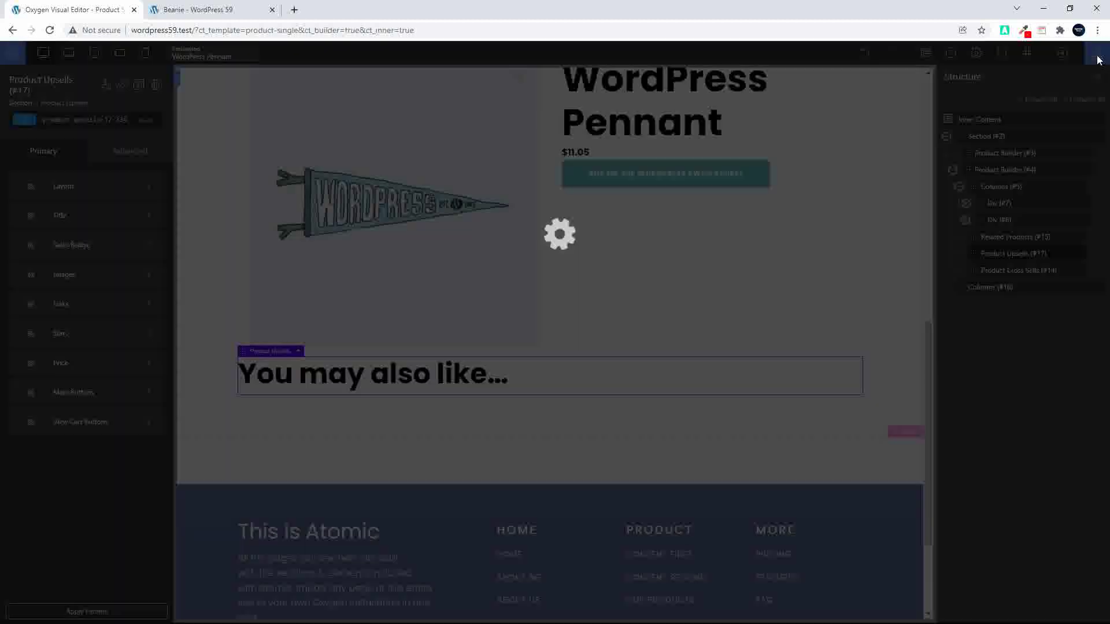
pyautogui.click(165, 9)
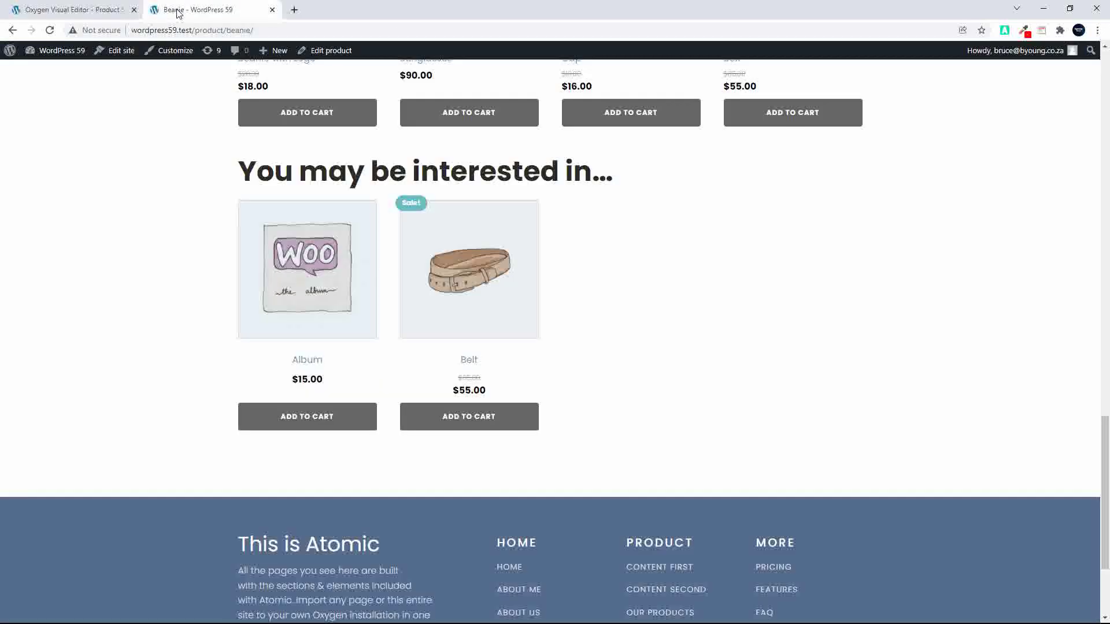
pyautogui.click(120, 52)
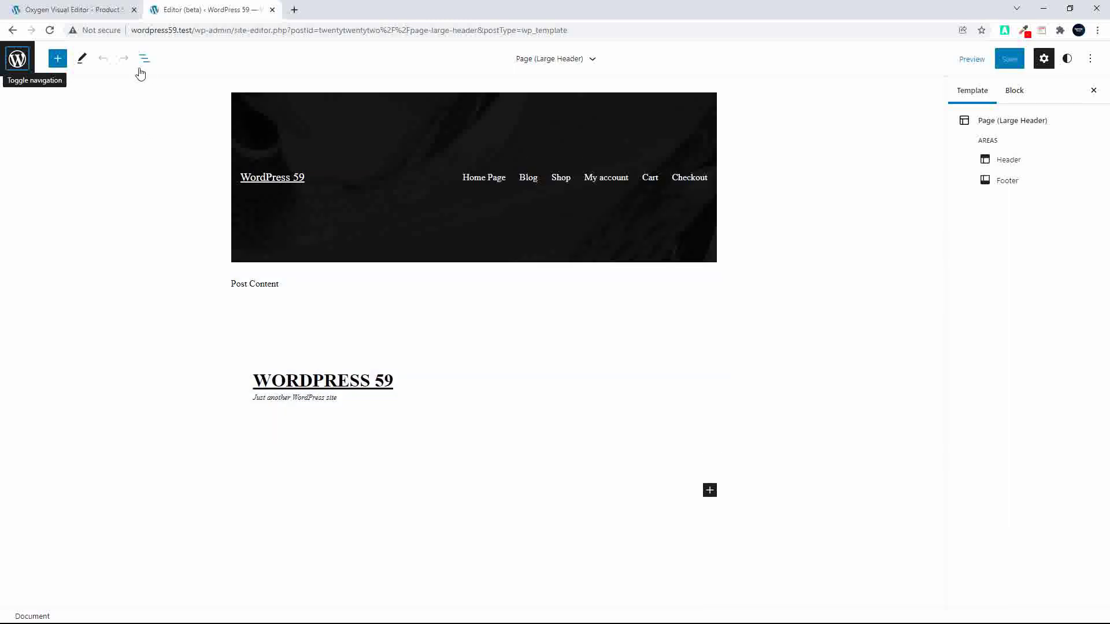
pyautogui.click(13, 30)
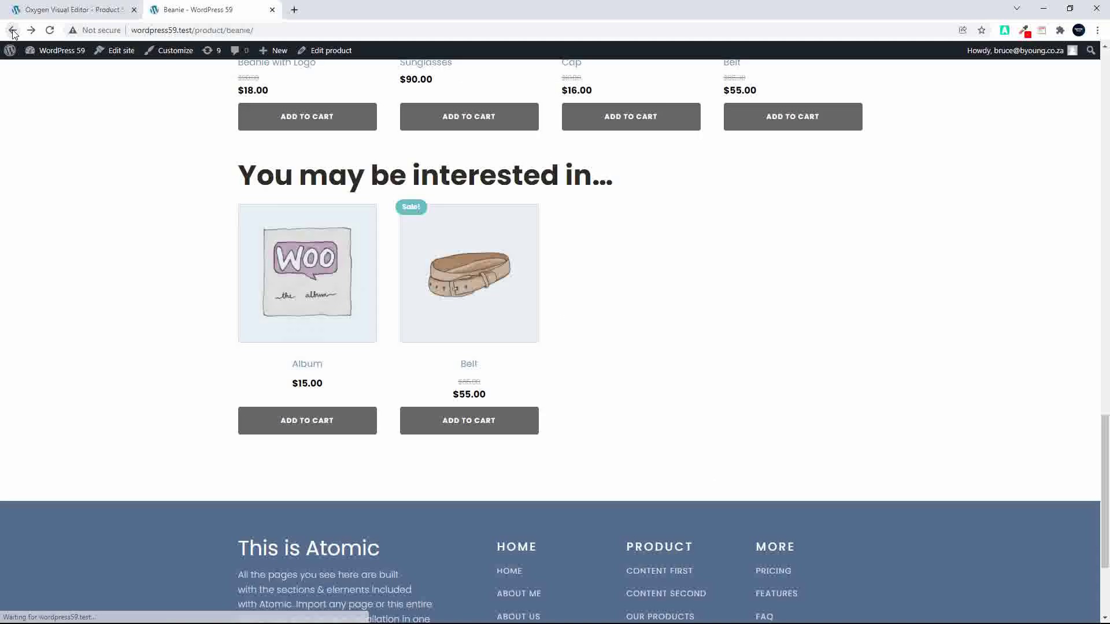
pyautogui.click(62, 10)
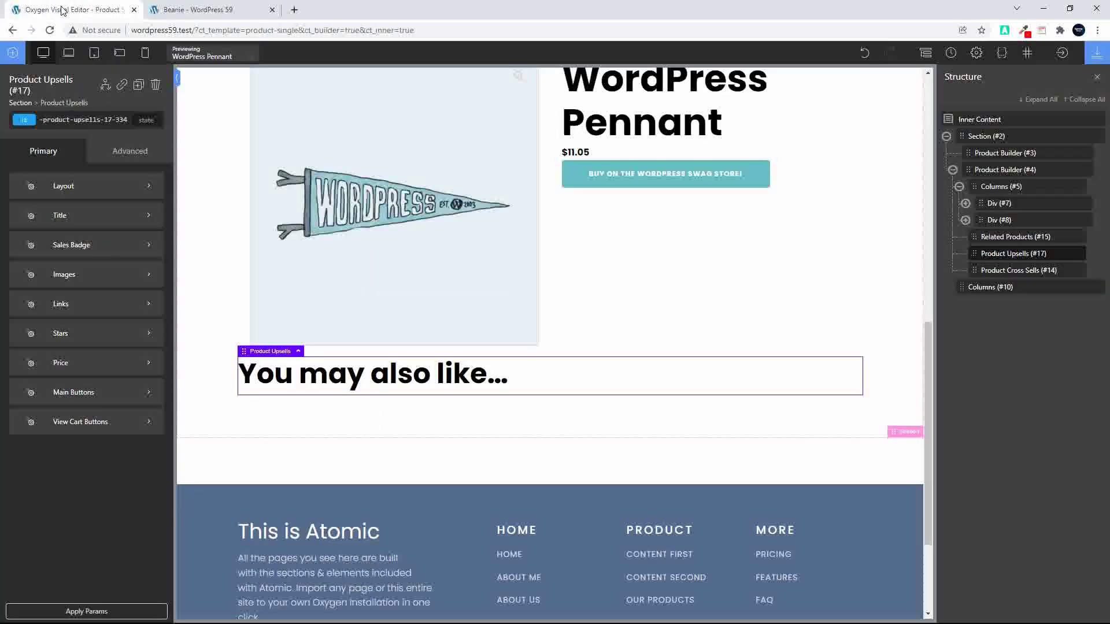
pyautogui.click(221, 9)
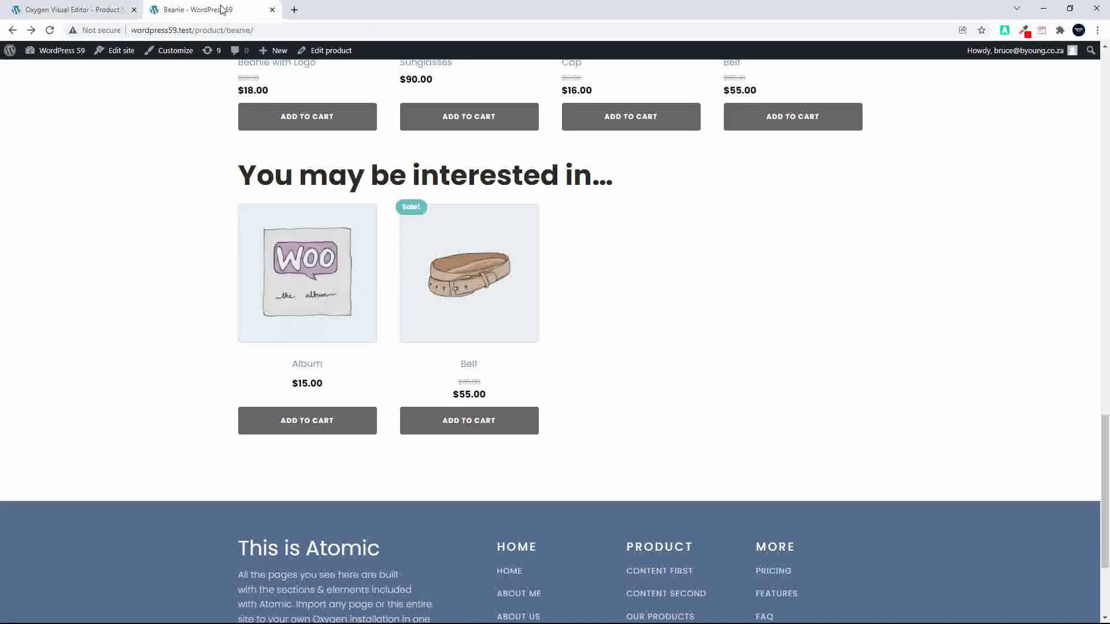
pyautogui.click(13, 31)
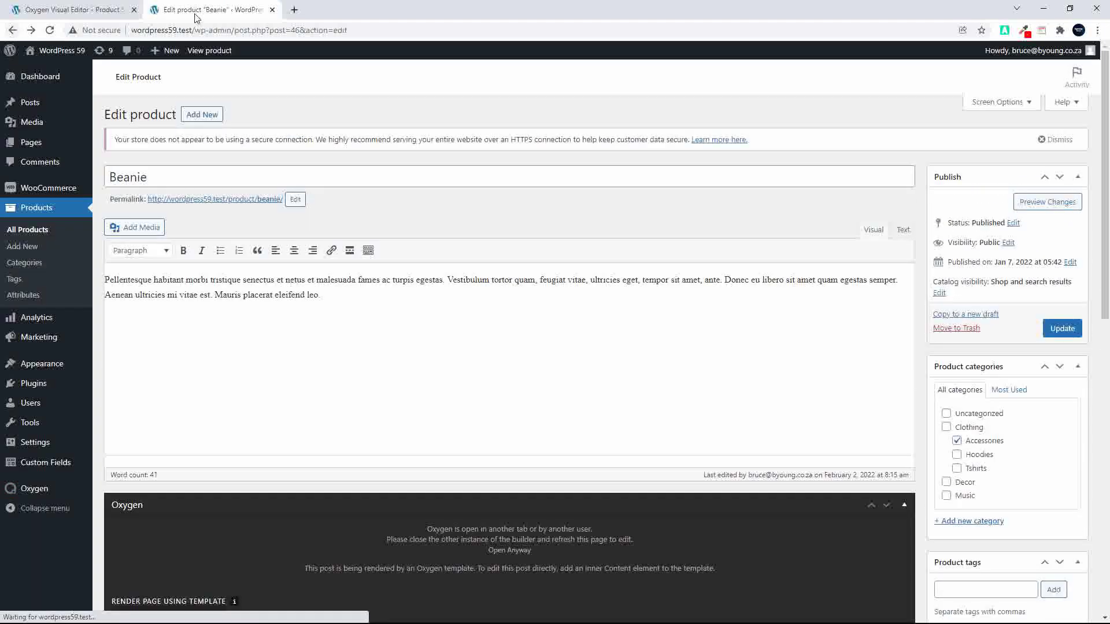
pyautogui.click(272, 10)
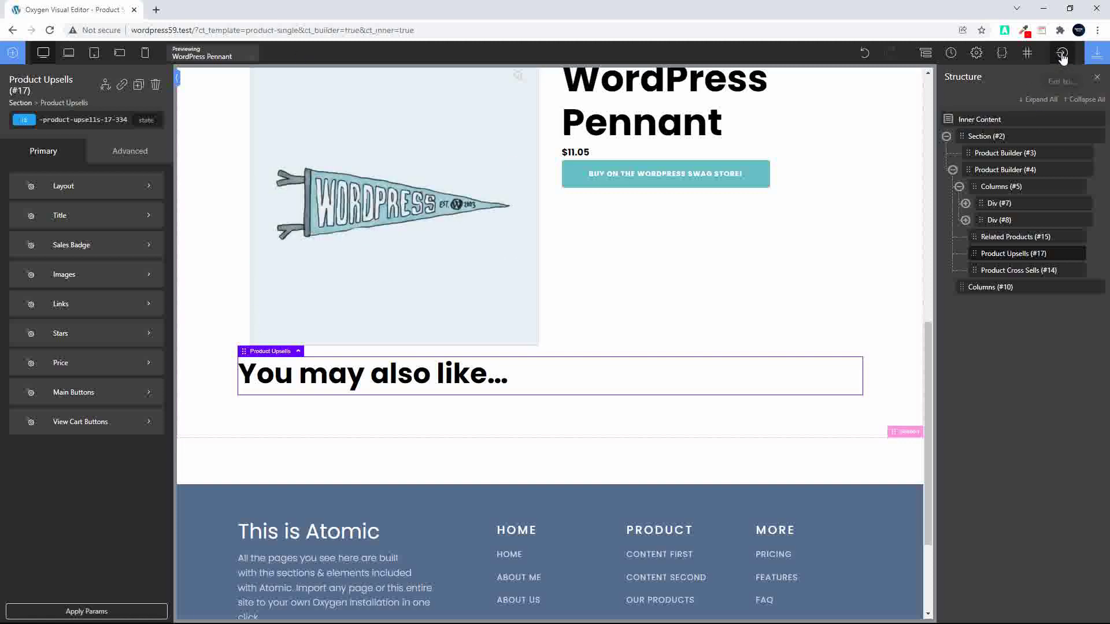
# - Open the template's WordPress Pennant frontend page in a new tab, check its related, upsells and cross-sells area, and reload it
pyautogui.moveTo(1061, 64)
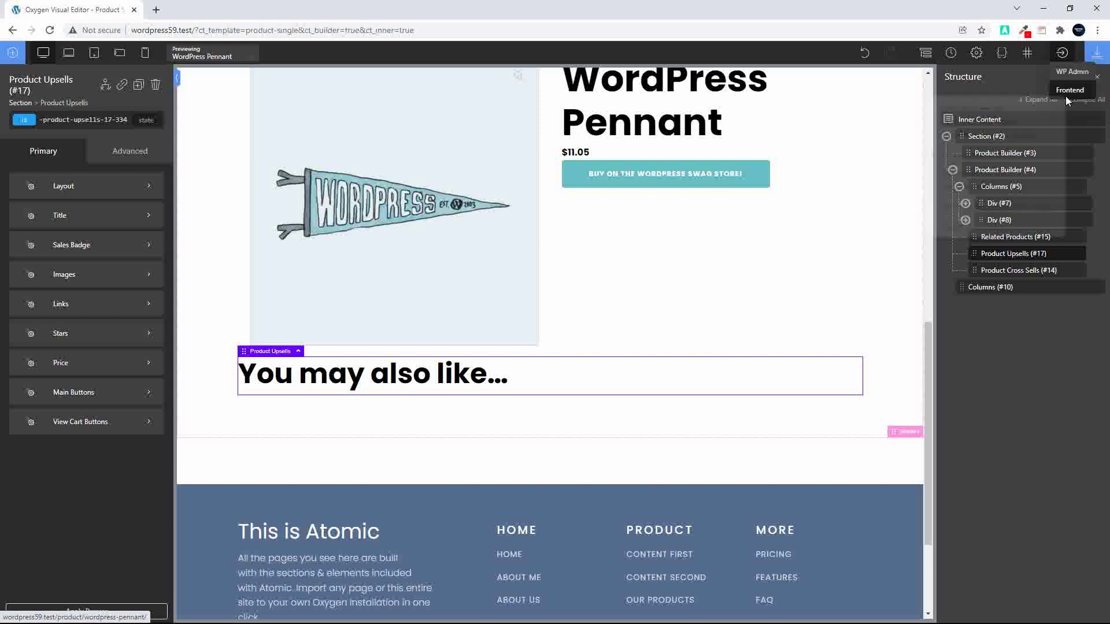
pyautogui.rightClick(1066, 98)
pyautogui.click(1032, 105)
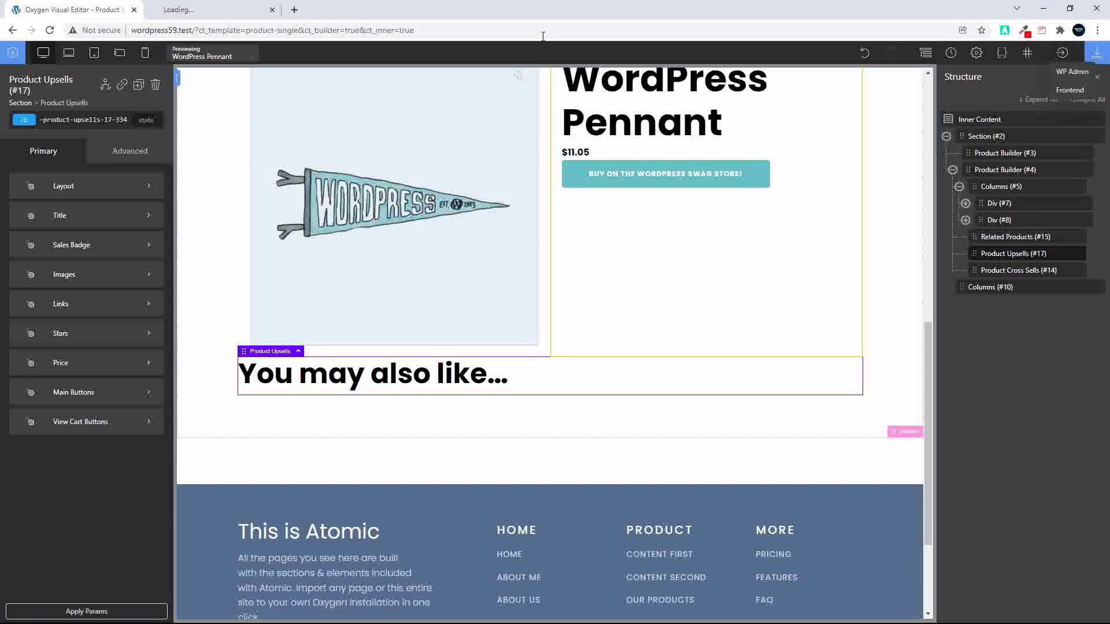
pyautogui.click(181, 11)
pyautogui.scroll(-10, 167, 255)
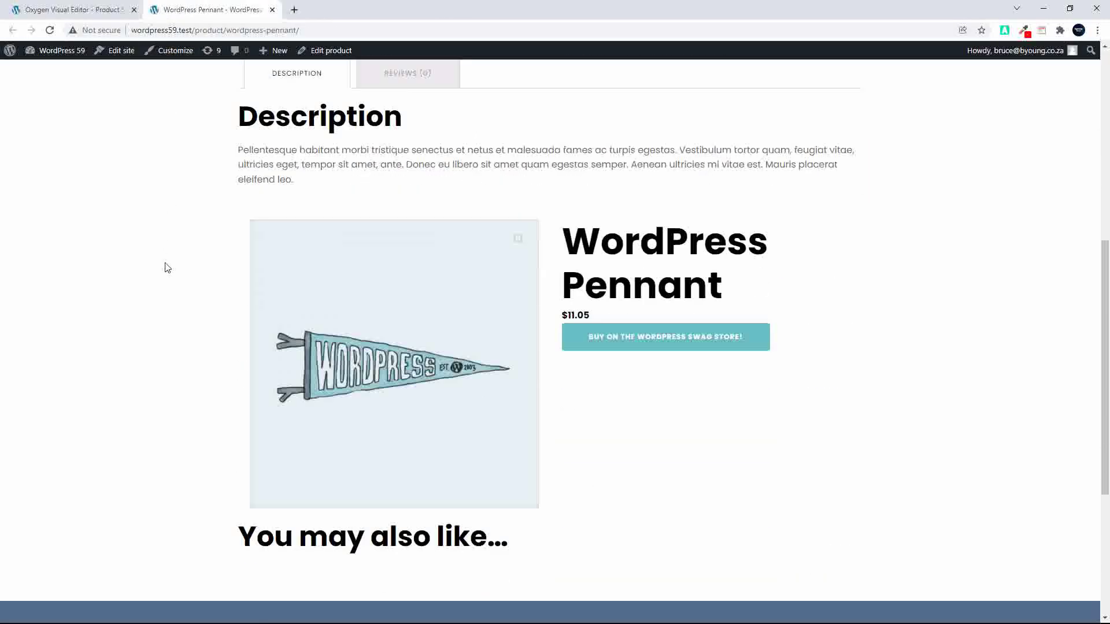
pyautogui.scroll(4, 167, 265)
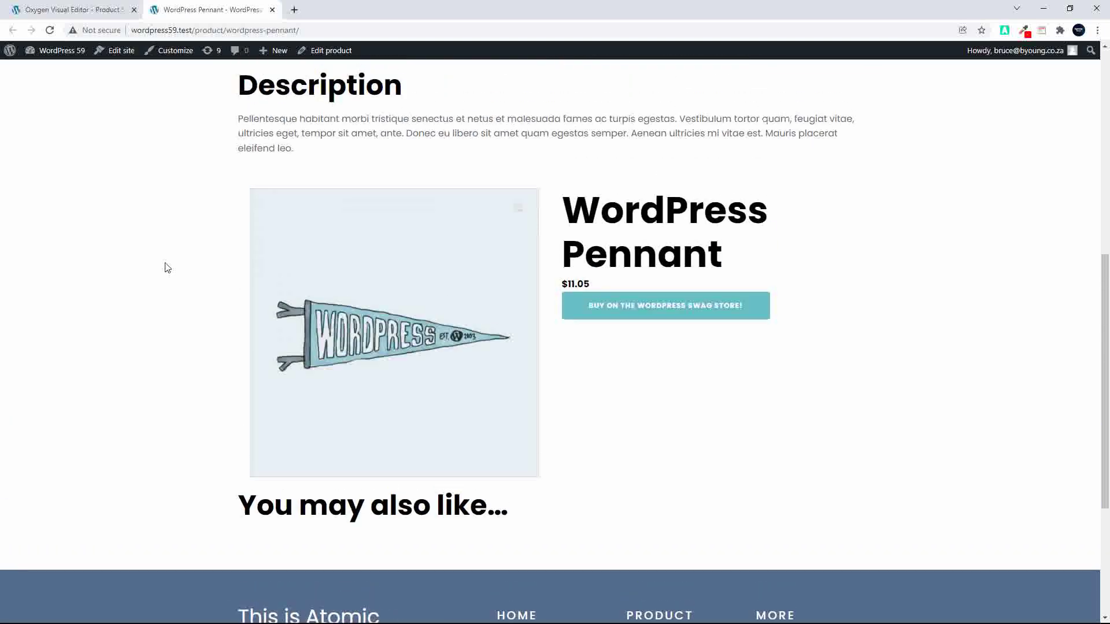
pyautogui.scroll(7, 166, 267)
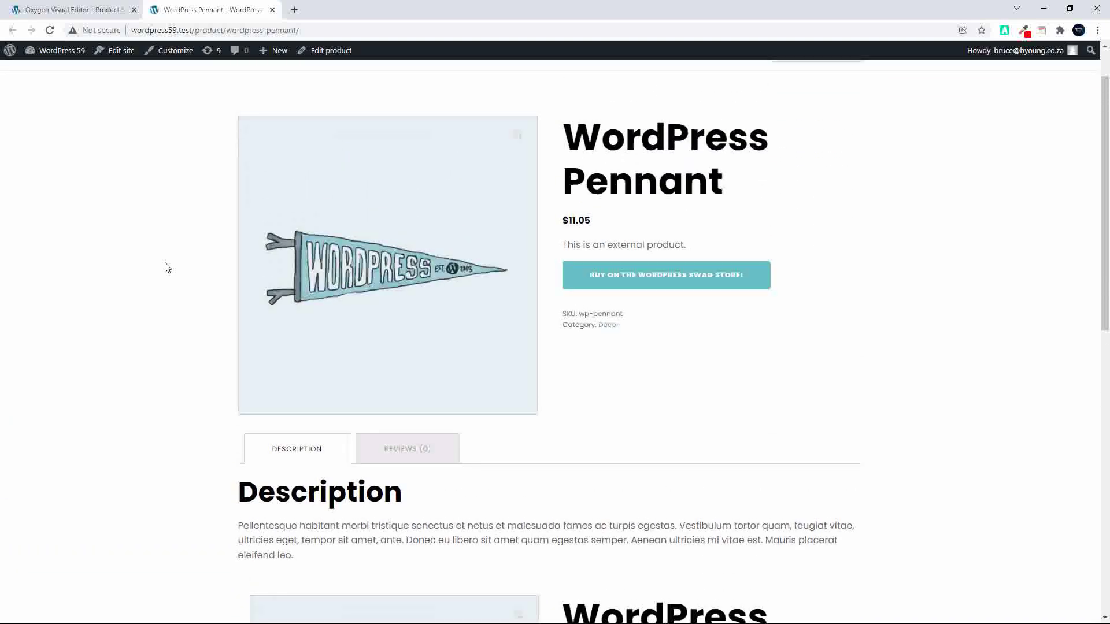
pyautogui.scroll(1, 167, 267)
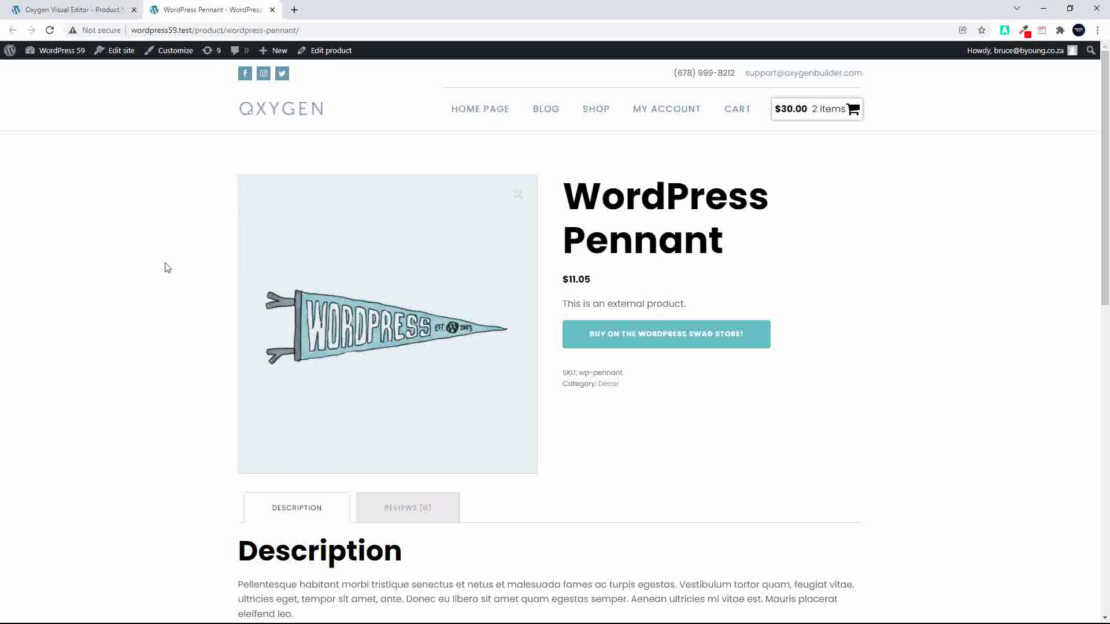
pyautogui.scroll(-12, 166, 267)
pyautogui.scroll(4, 167, 267)
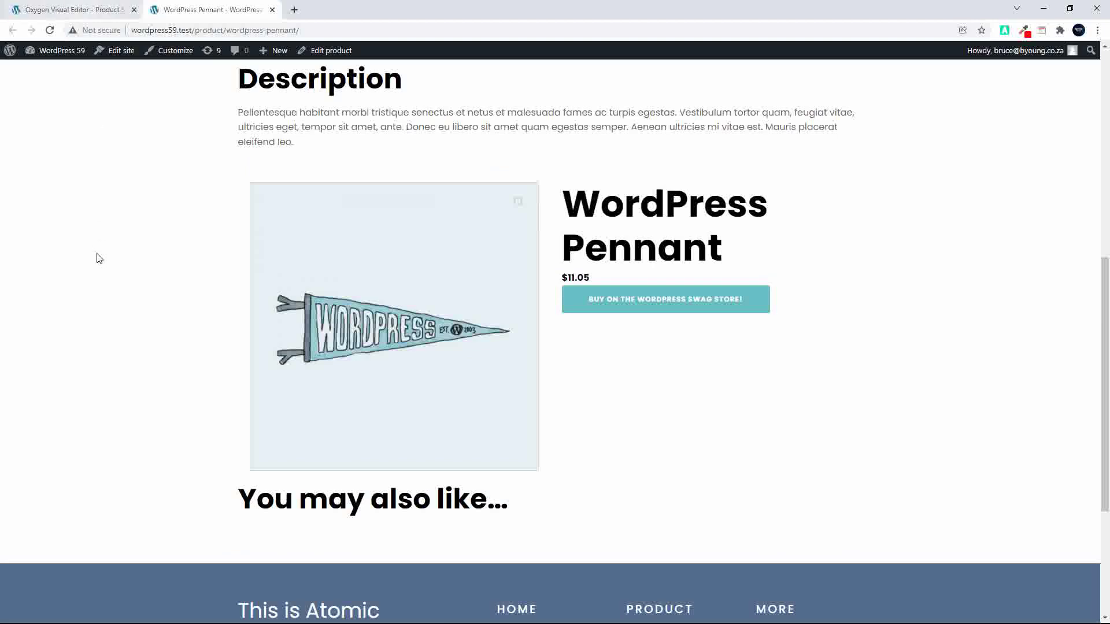
pyautogui.press('F5')
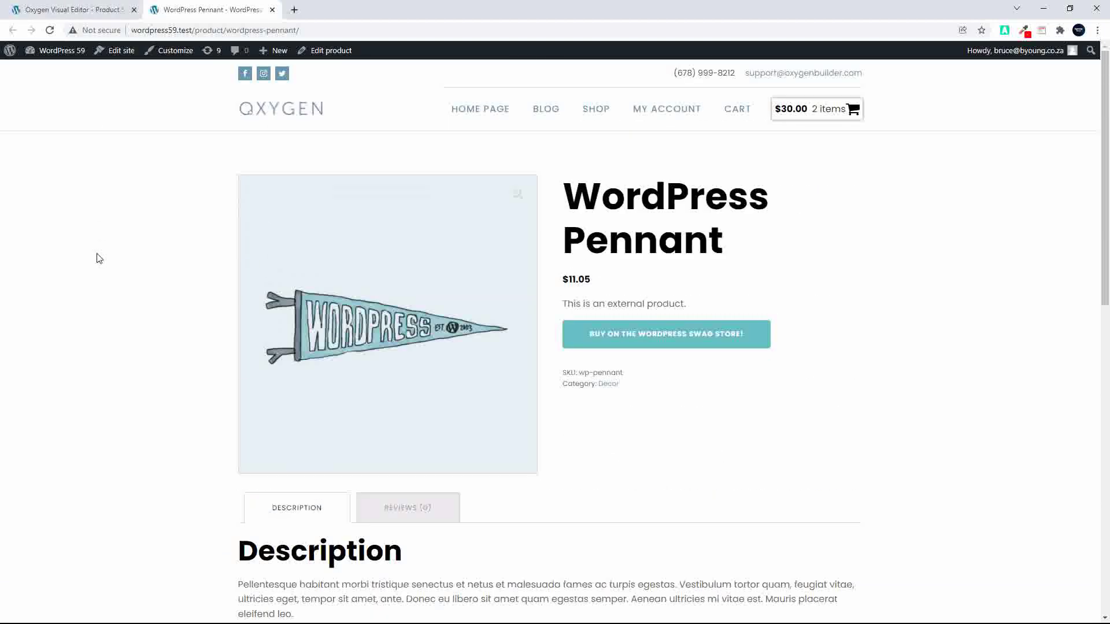
# - Return to the template editor, review the product layout and save the template again
pyautogui.click(86, 10)
pyautogui.scroll(7, 313, 302)
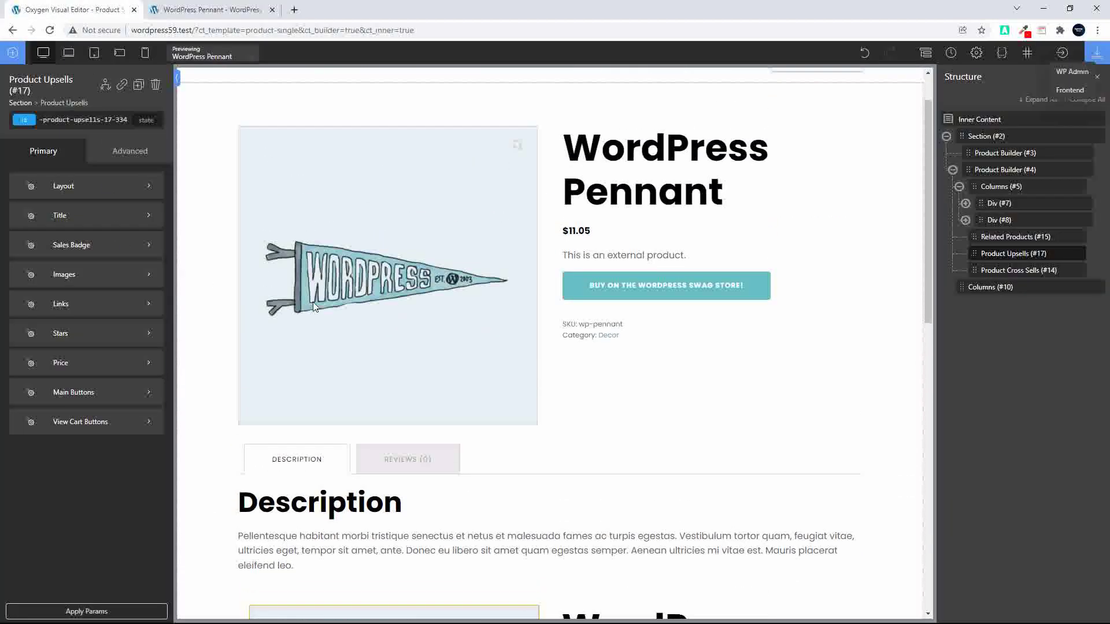
pyautogui.click(1097, 53)
# - Open the Beanie product from the frontend shop and check its Related Products, upsells and cross-sells sections
pyautogui.click(209, 10)
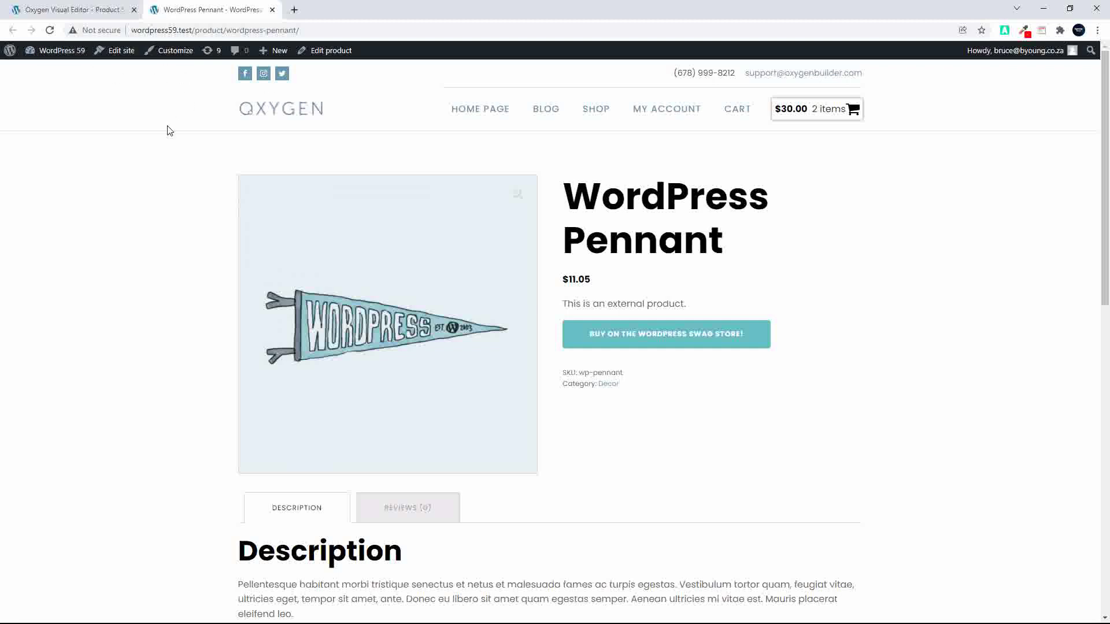
pyautogui.click(598, 114)
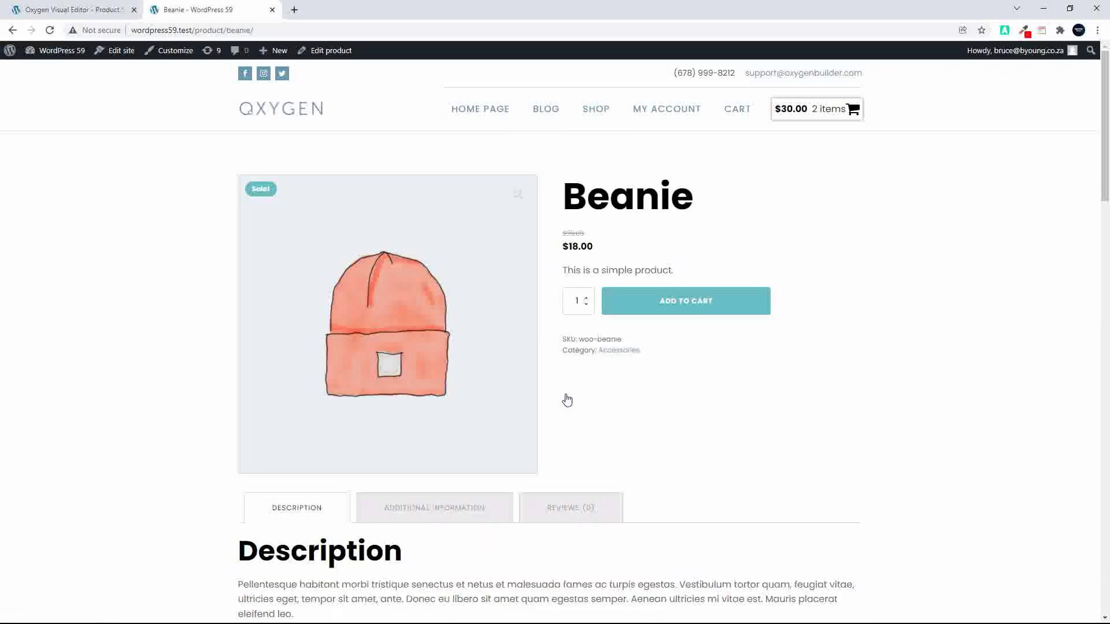
pyautogui.scroll(-5, 567, 400)
pyautogui.scroll(-2, 567, 400)
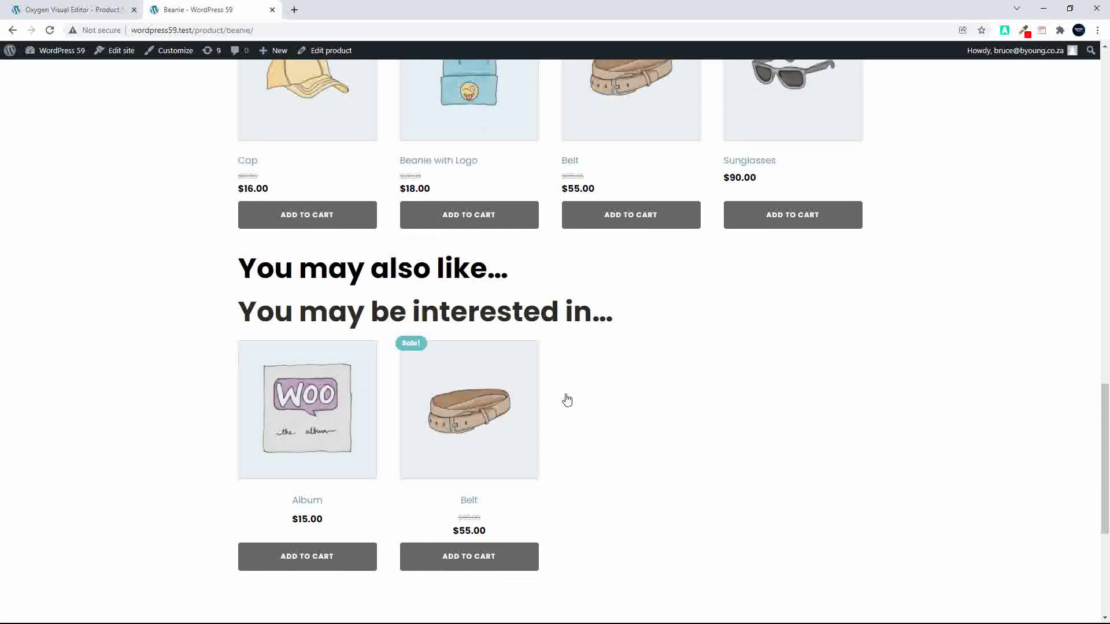
pyautogui.scroll(7, 566, 260)
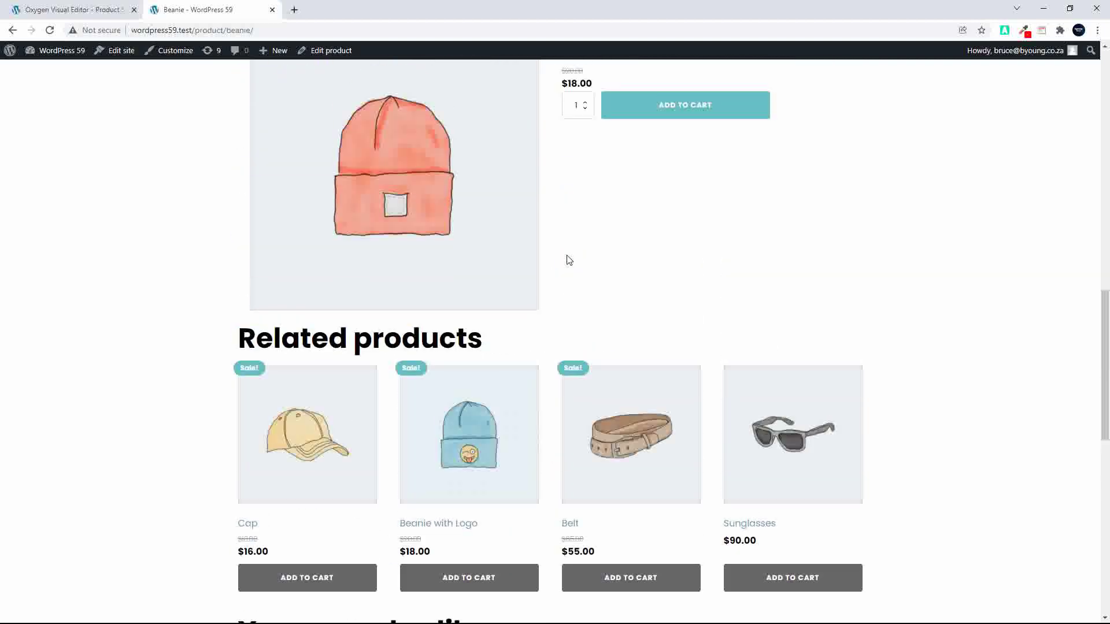
# - Open the Beanie product for editing from its frontend page and show its Linked Products settings
pyautogui.scroll(-5, 567, 260)
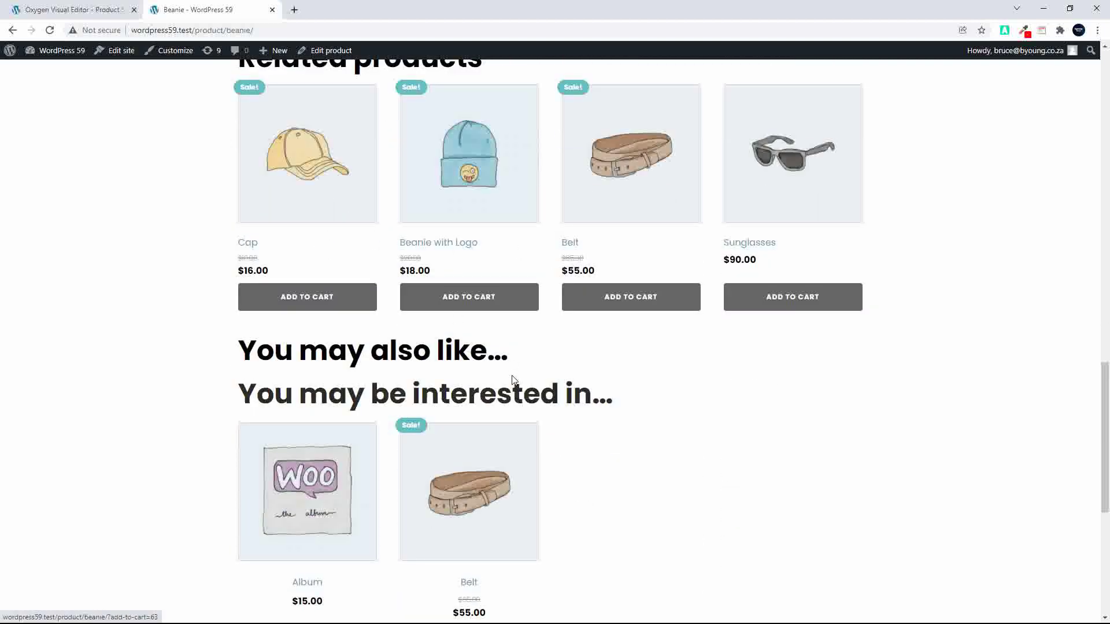
pyautogui.click(325, 52)
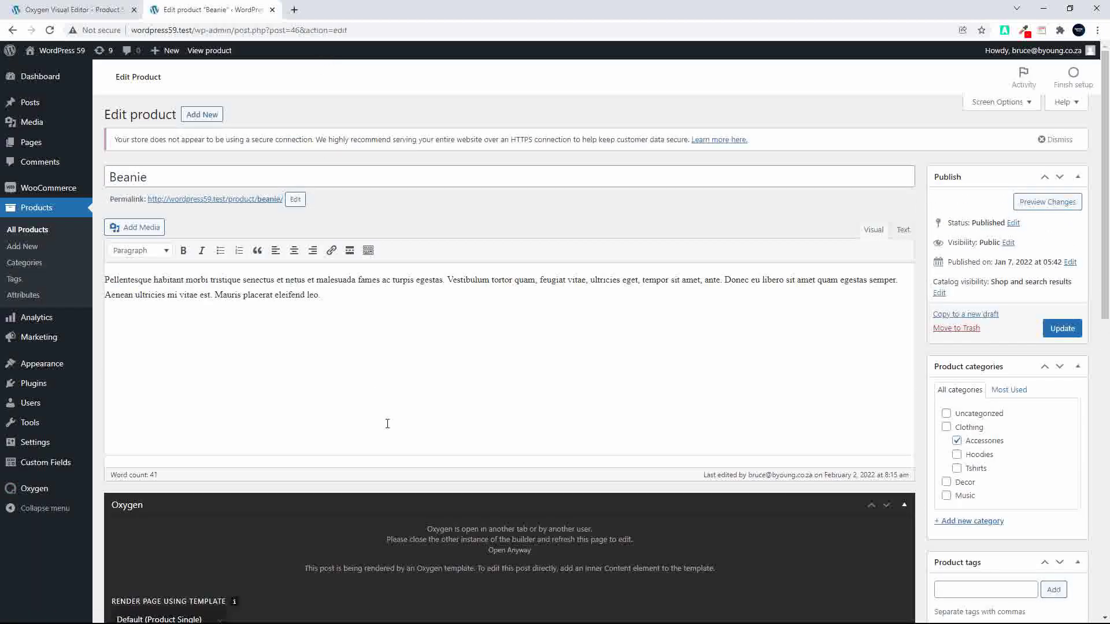
pyautogui.scroll(-10, 387, 421)
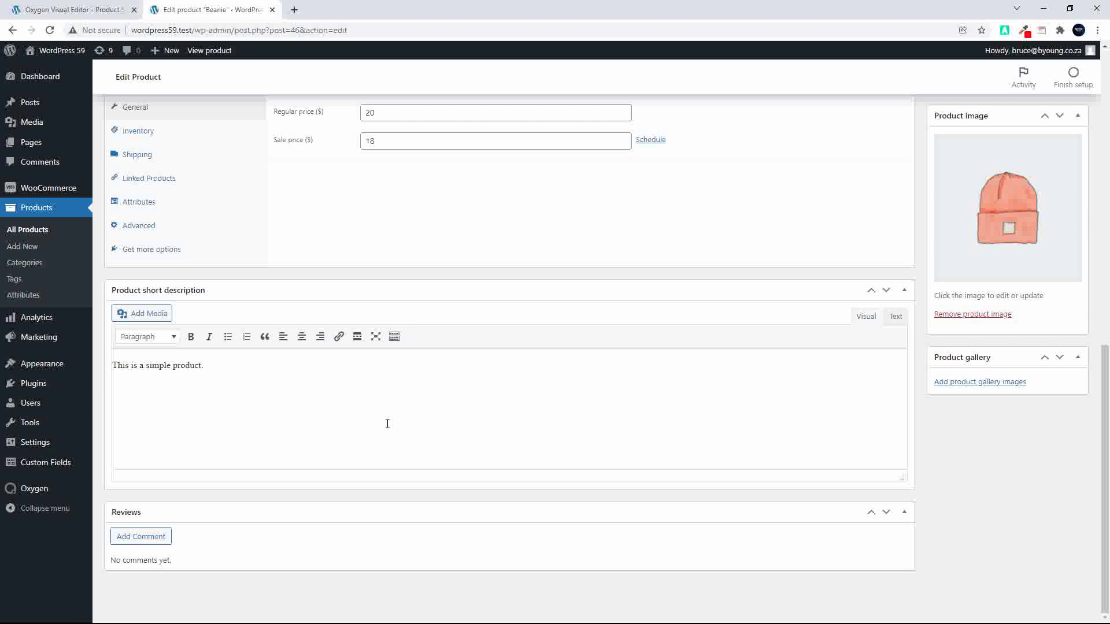
pyautogui.click(158, 184)
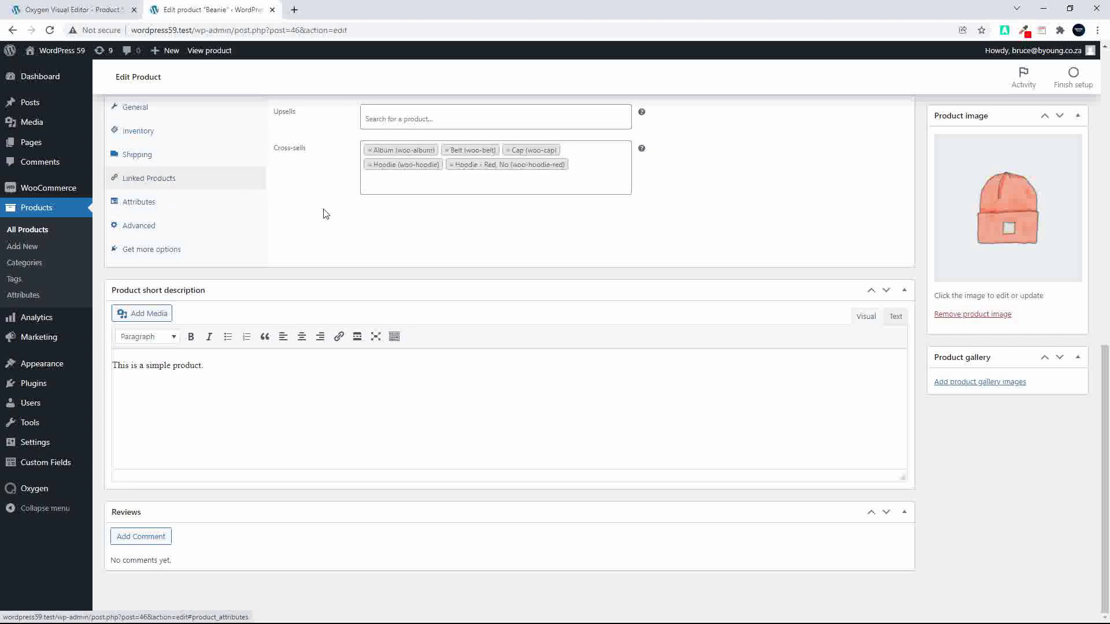
pyautogui.scroll(2, 322, 213)
# - Add Cap, Belt and Hoodie with Pocket as upsells of the Beanie product
pyautogui.click(393, 237)
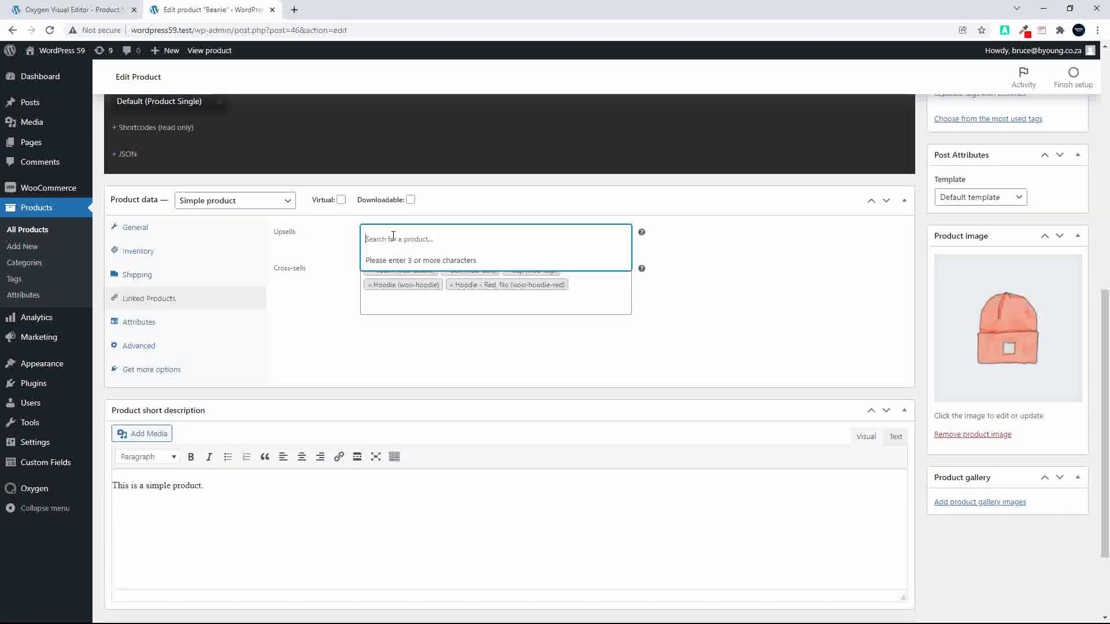
pyautogui.write('cap')
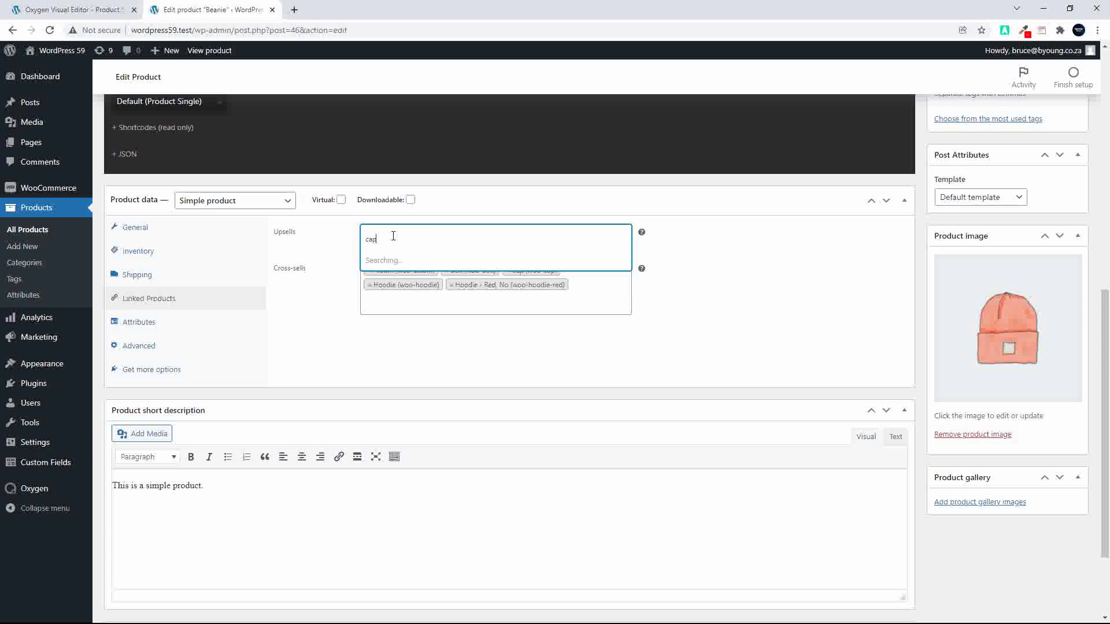
pyautogui.click(378, 265)
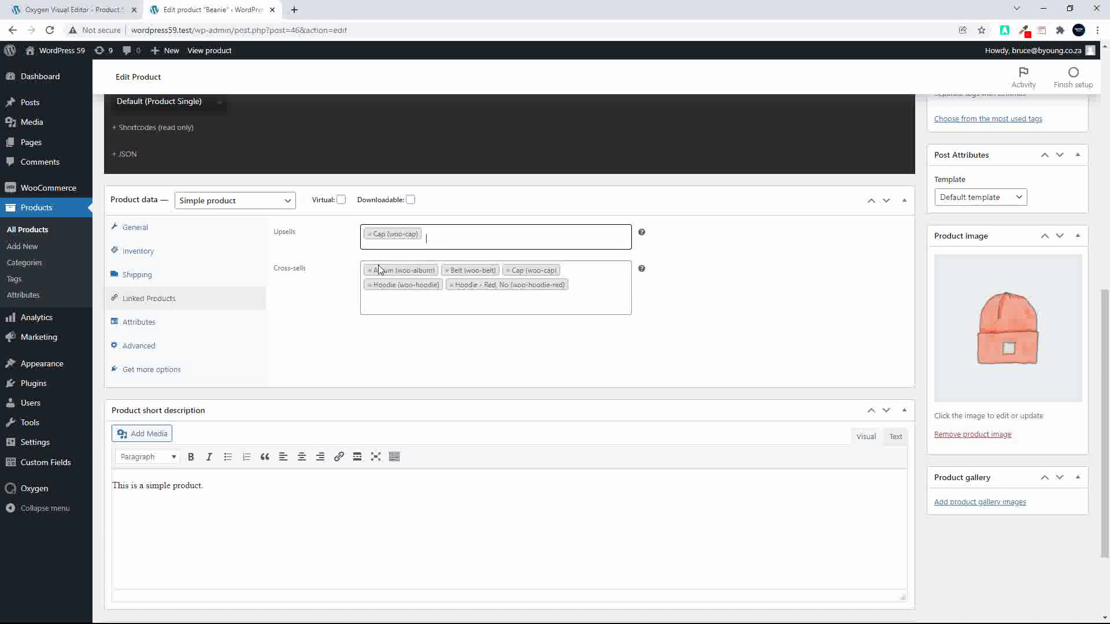
pyautogui.write('belt')
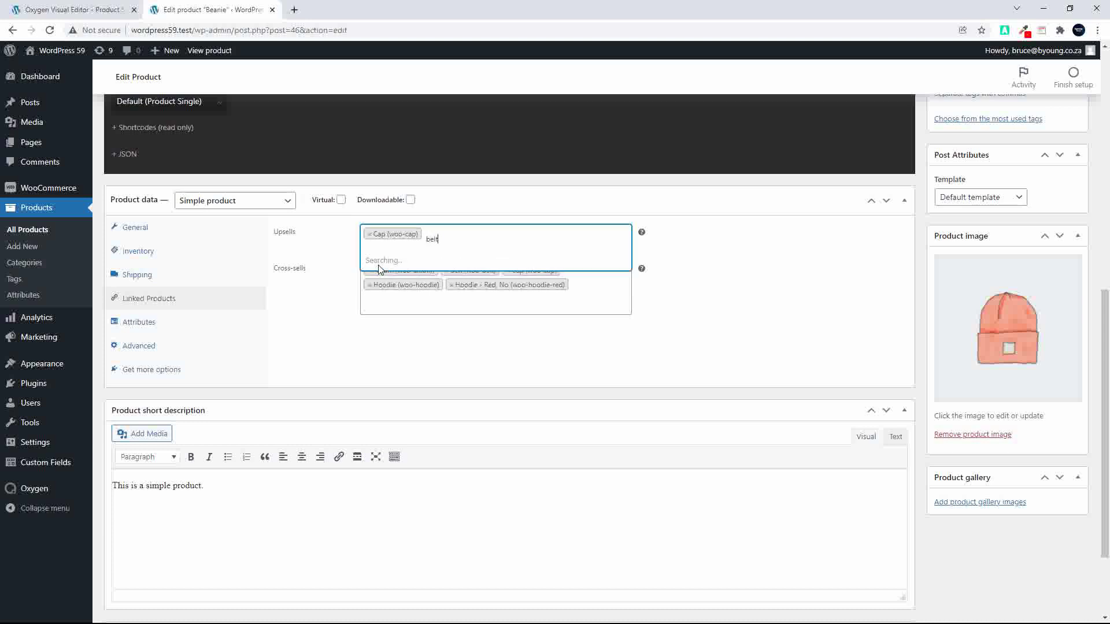
pyautogui.click(384, 268)
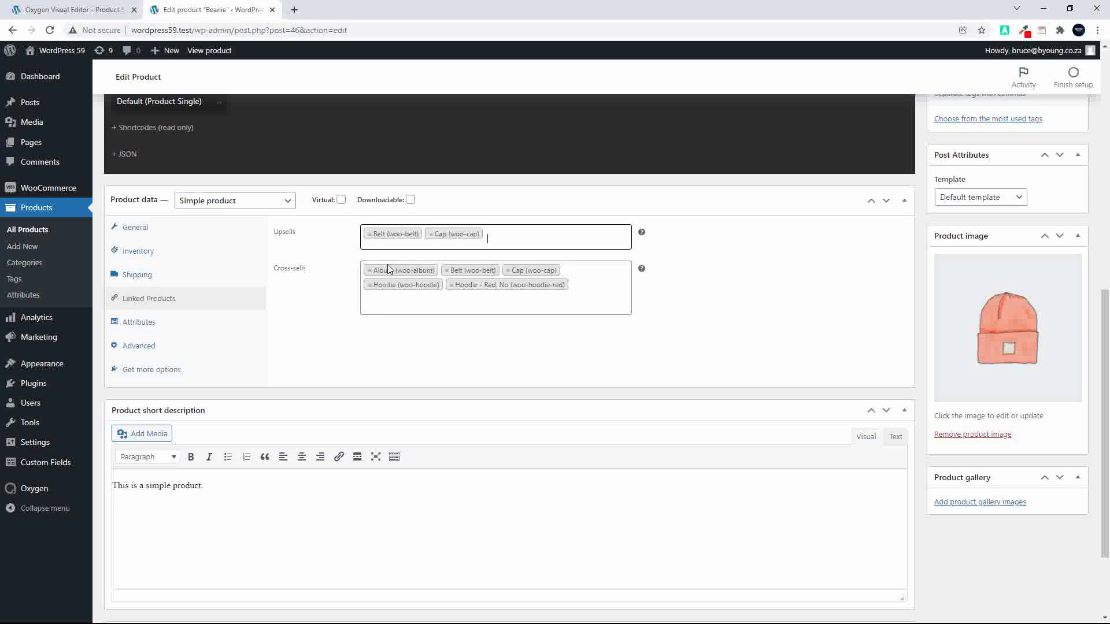
pyautogui.write('hood')
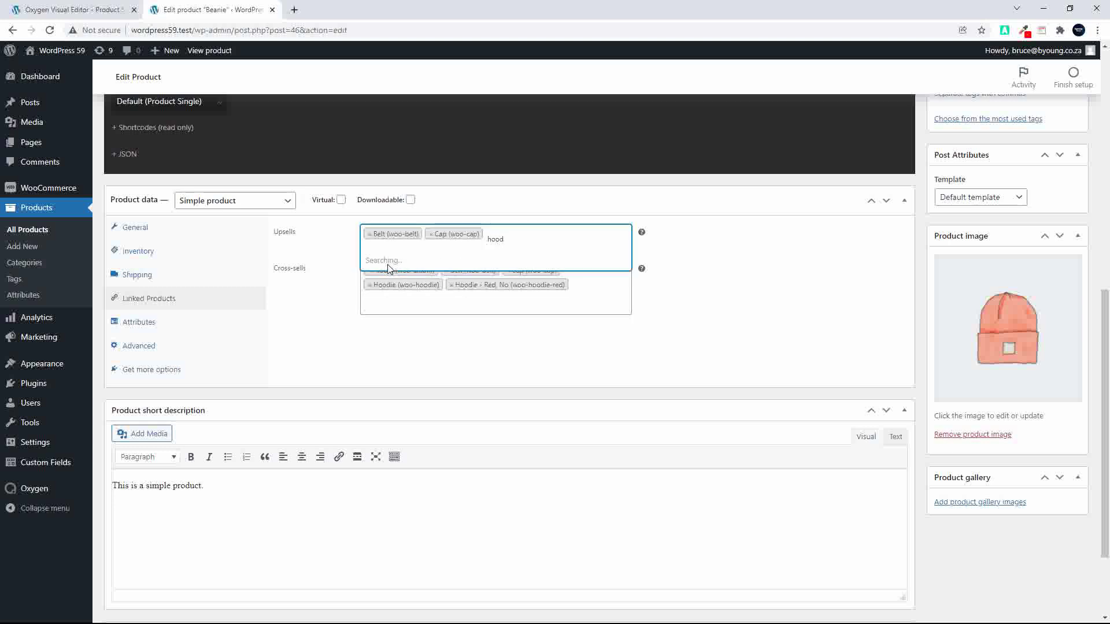
pyautogui.click(404, 293)
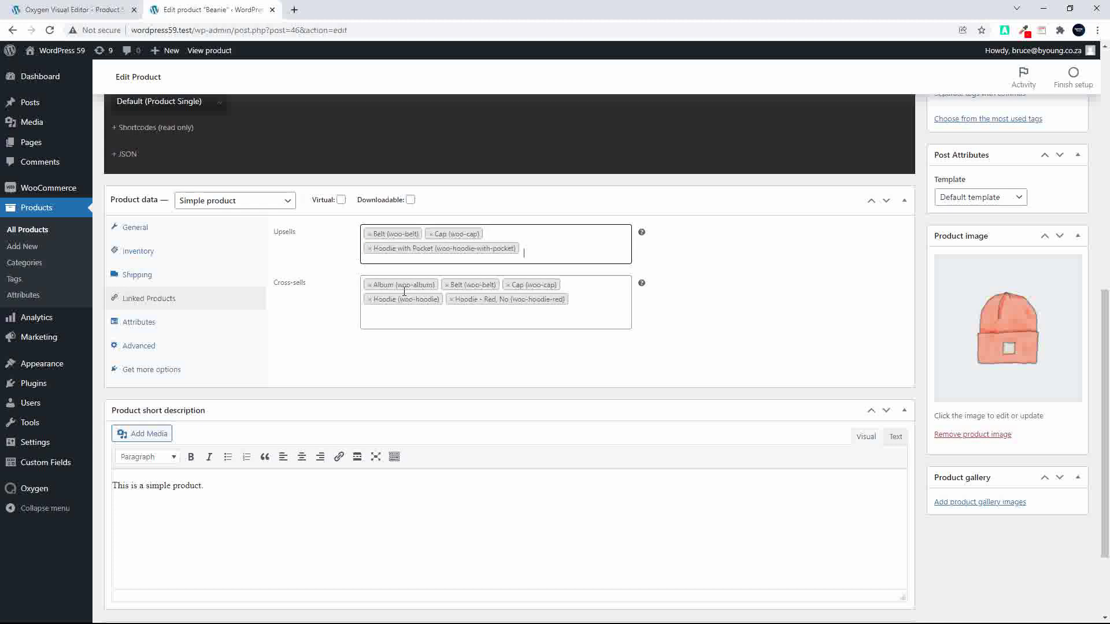
# - Add Album to the Beanie product's upsells and update the product
pyautogui.write('musi')
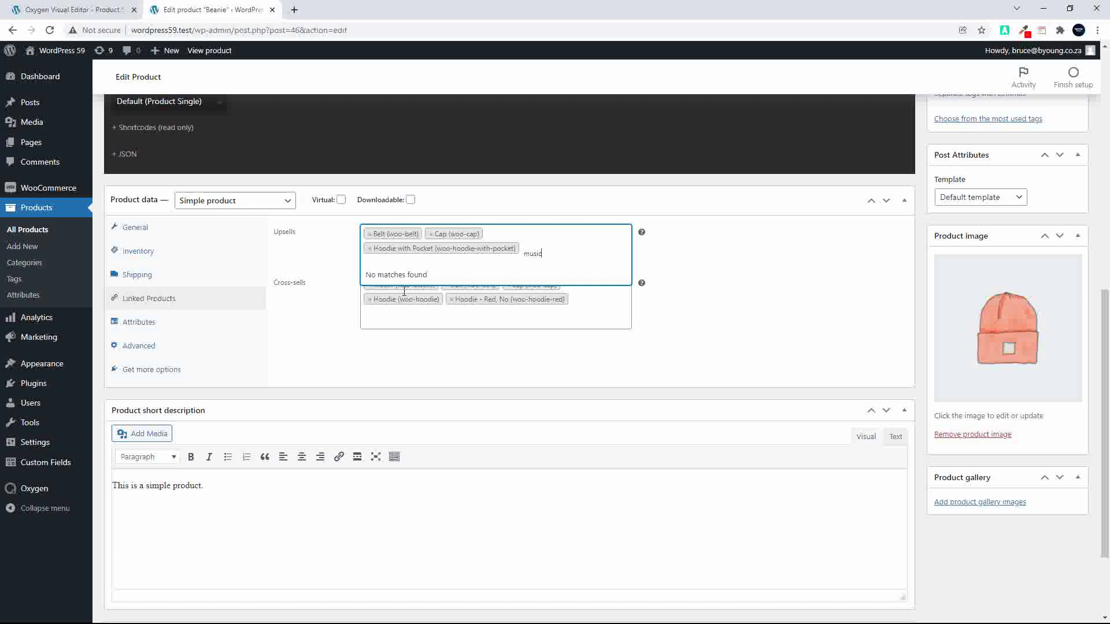
pyautogui.write('c')
pyautogui.press('BackSpace')
pyautogui.press('BackSpace')
pyautogui.press('BackSpace')
pyautogui.press('BackSpace')
pyautogui.press('BackSpace')
pyautogui.write('alb')
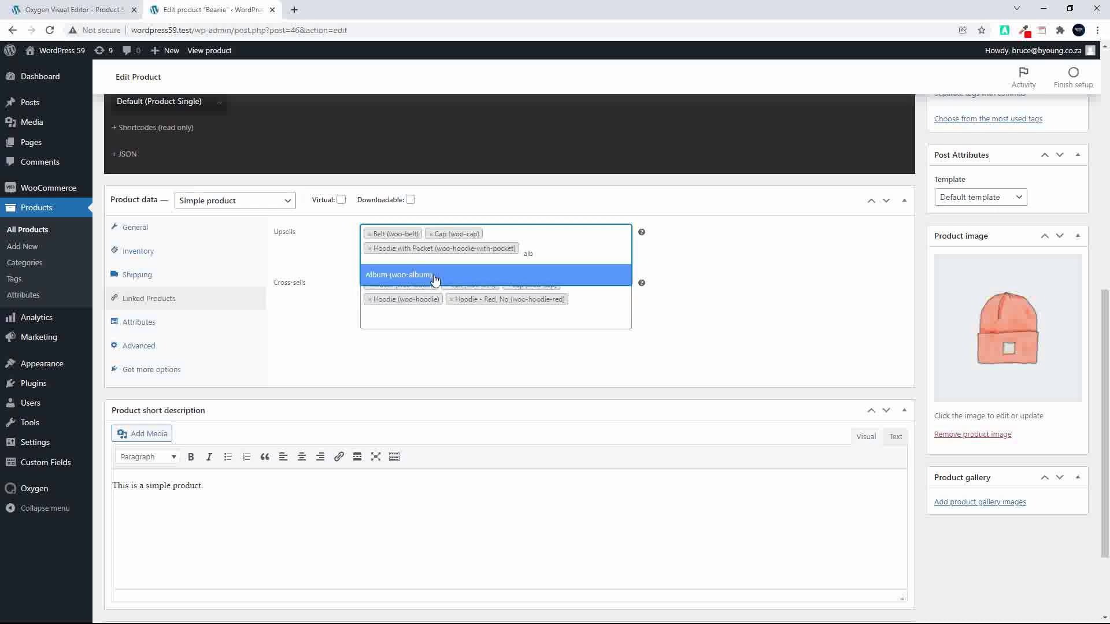
pyautogui.click(408, 280)
pyautogui.scroll(9, 800, 293)
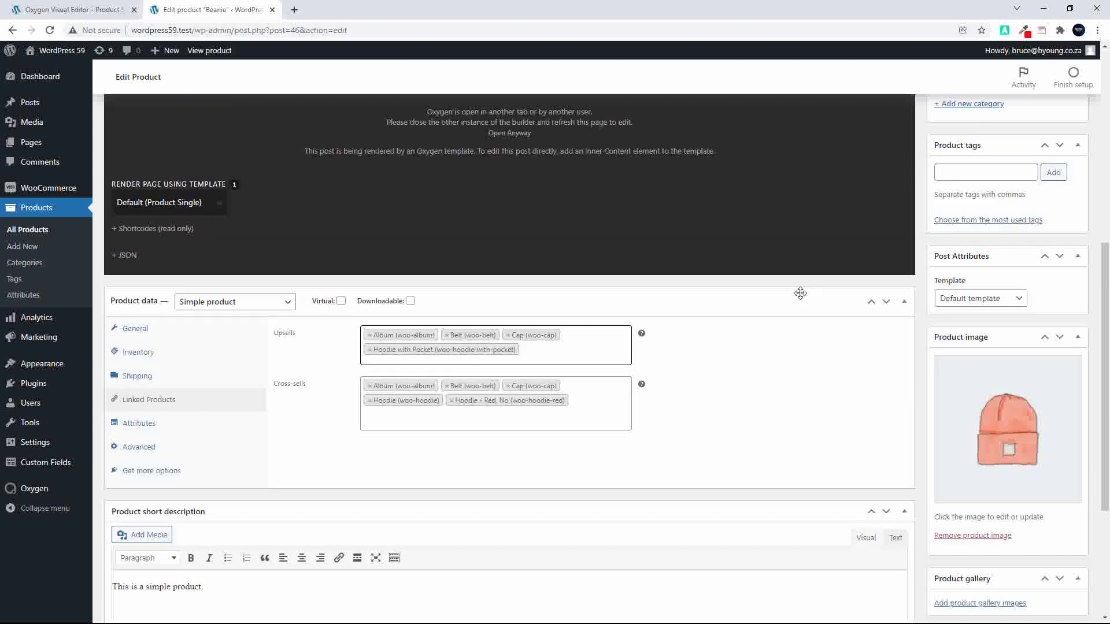
pyautogui.click(1062, 329)
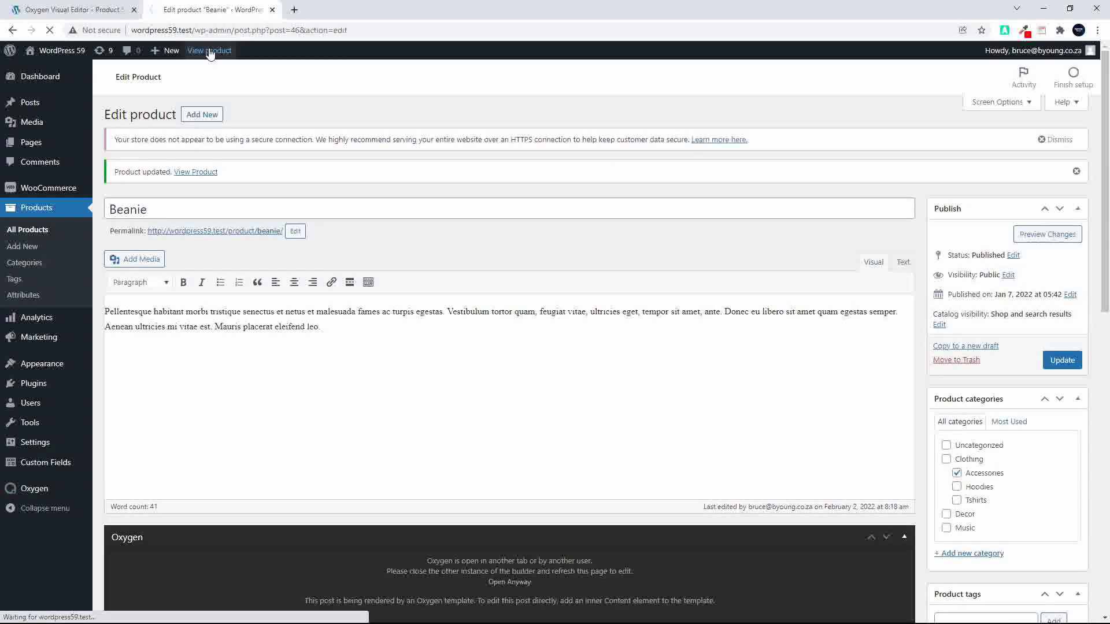
# - View the updated Beanie product on the frontend and check its upsells and cross-sells sections
pyautogui.scroll(-10, 403, 454)
pyautogui.scroll(-12, 403, 453)
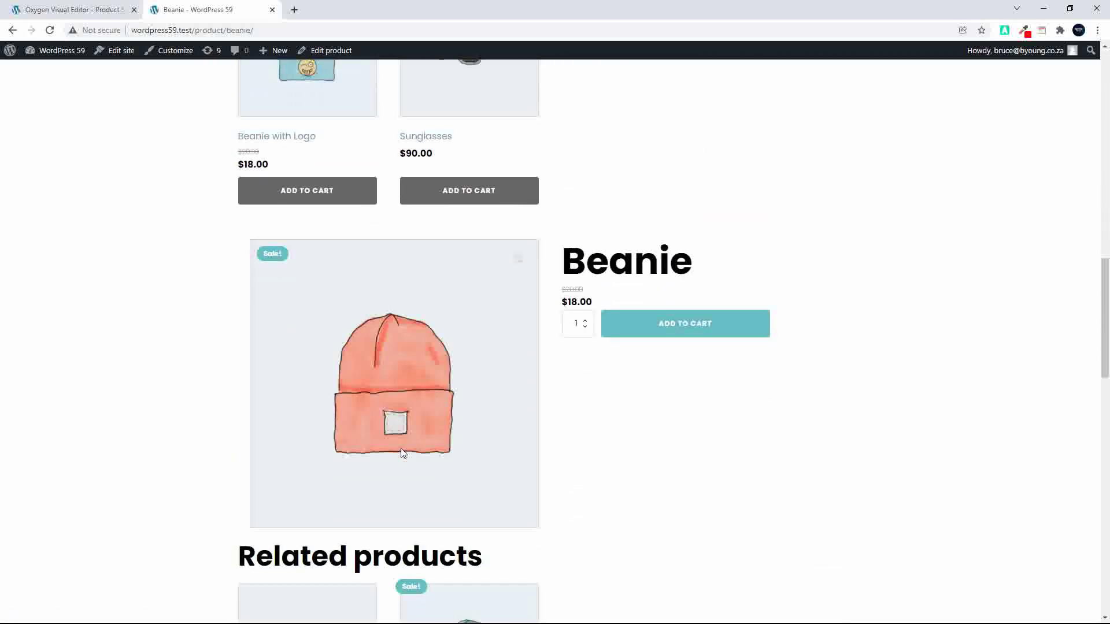
pyautogui.scroll(-4, 403, 453)
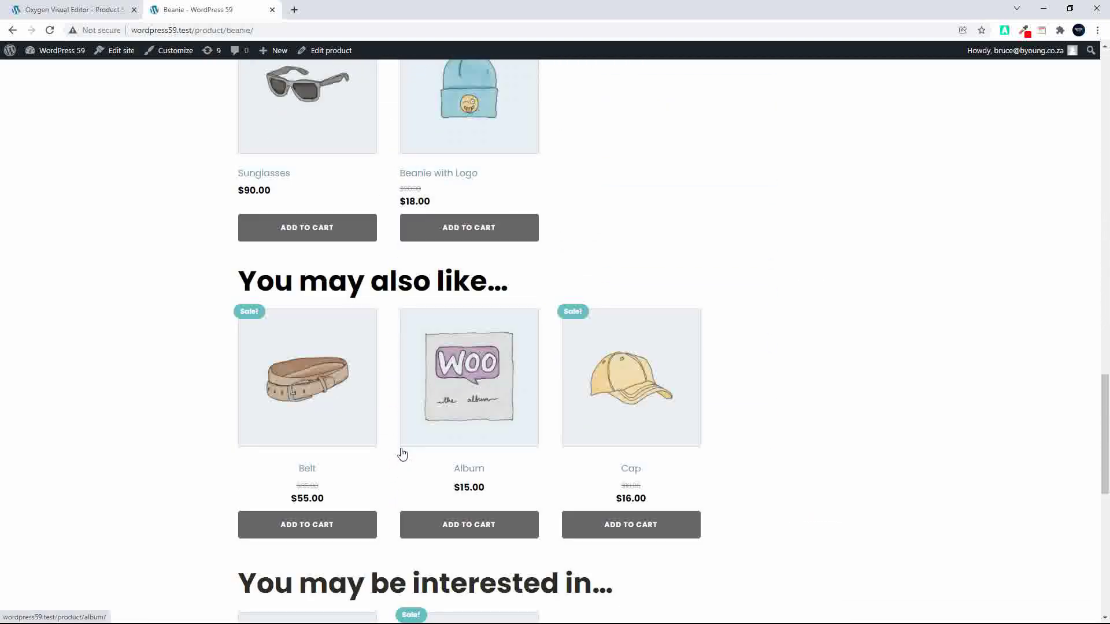
pyautogui.scroll(-8, 402, 454)
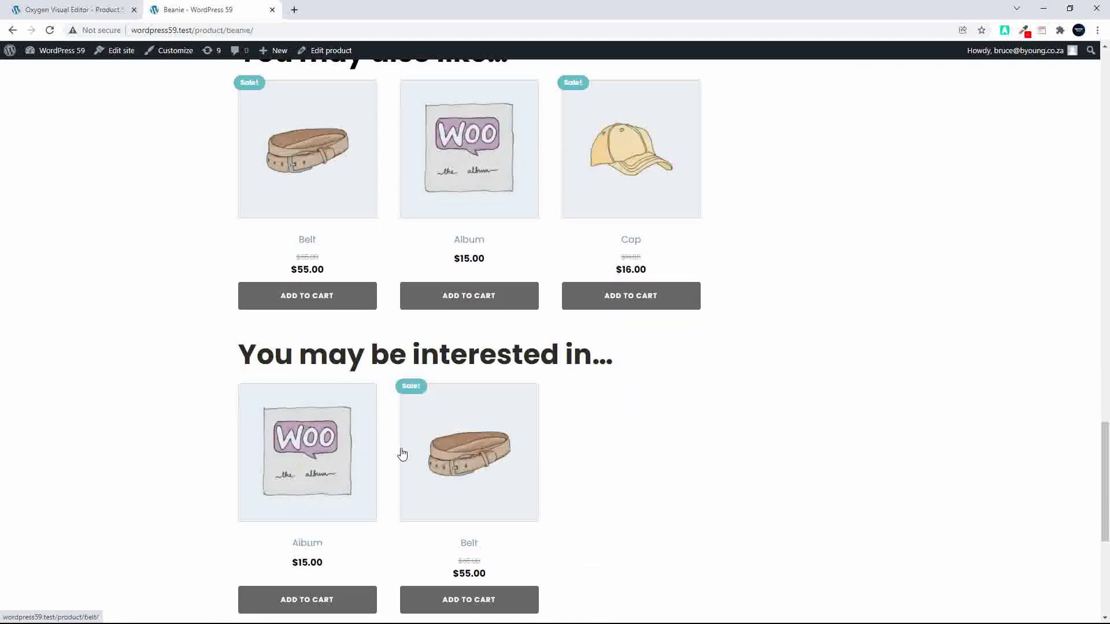
pyautogui.scroll(5, 403, 454)
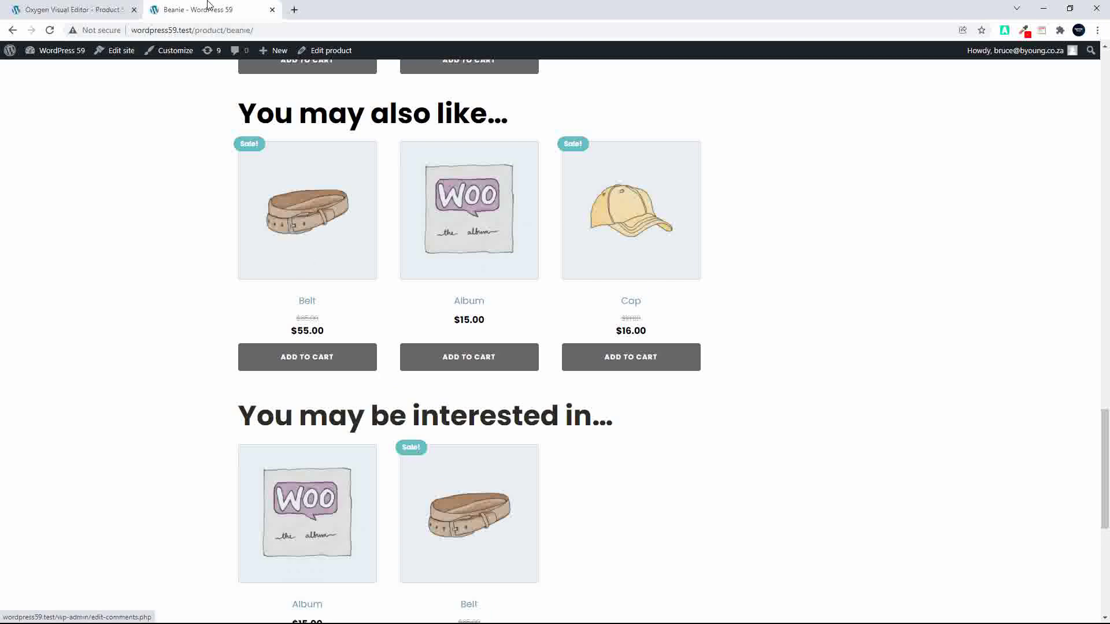
# - Glance at the template editor, return to the Beanie page and compare its Related Products, upsells and cross-sells sections
pyautogui.click(81, 12)
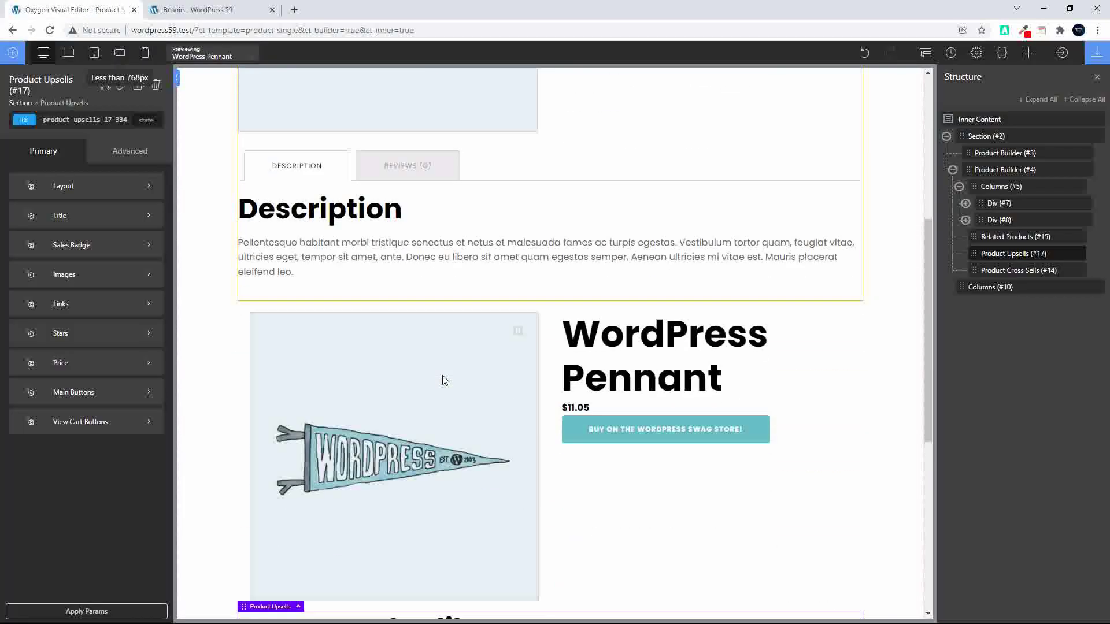
pyautogui.click(224, 11)
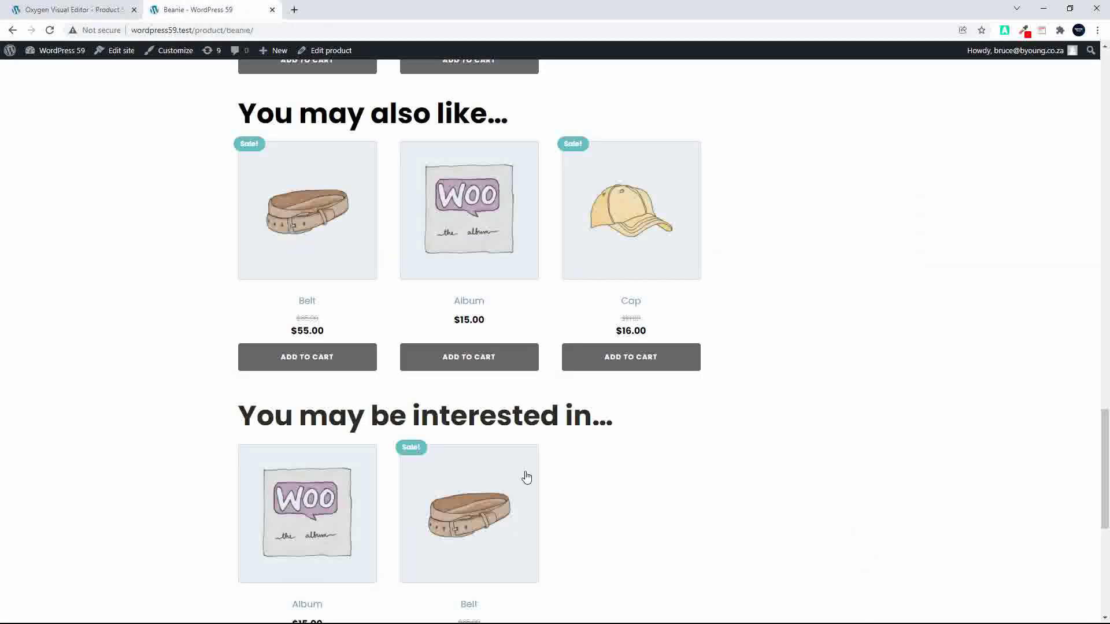
pyautogui.scroll(-5, 525, 477)
pyautogui.scroll(-2, 526, 476)
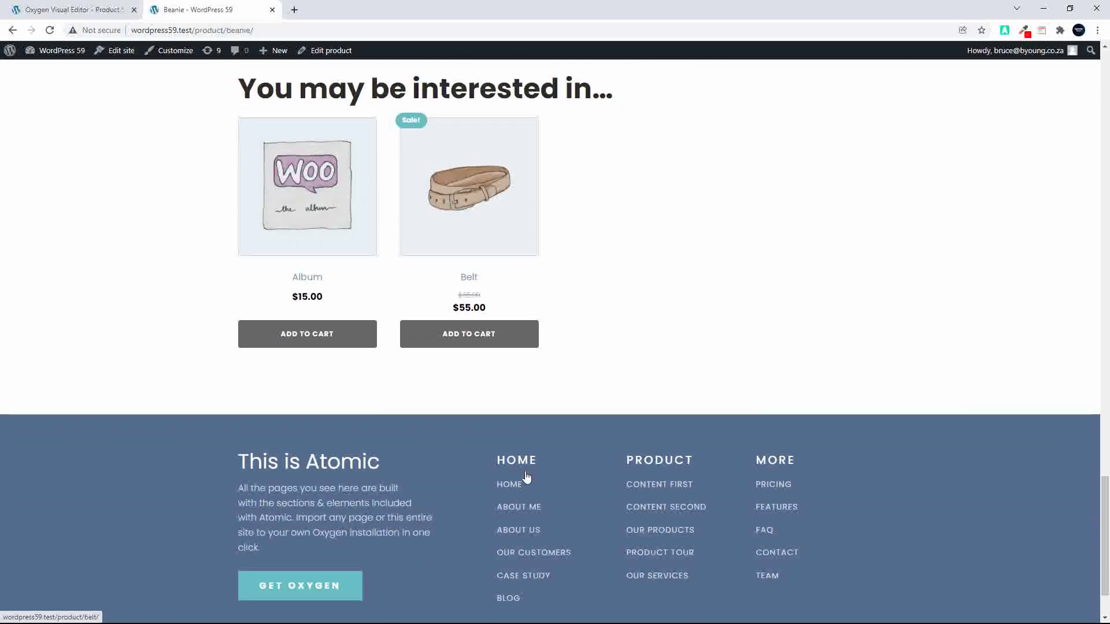
pyautogui.scroll(7, 526, 476)
pyautogui.scroll(12, 526, 476)
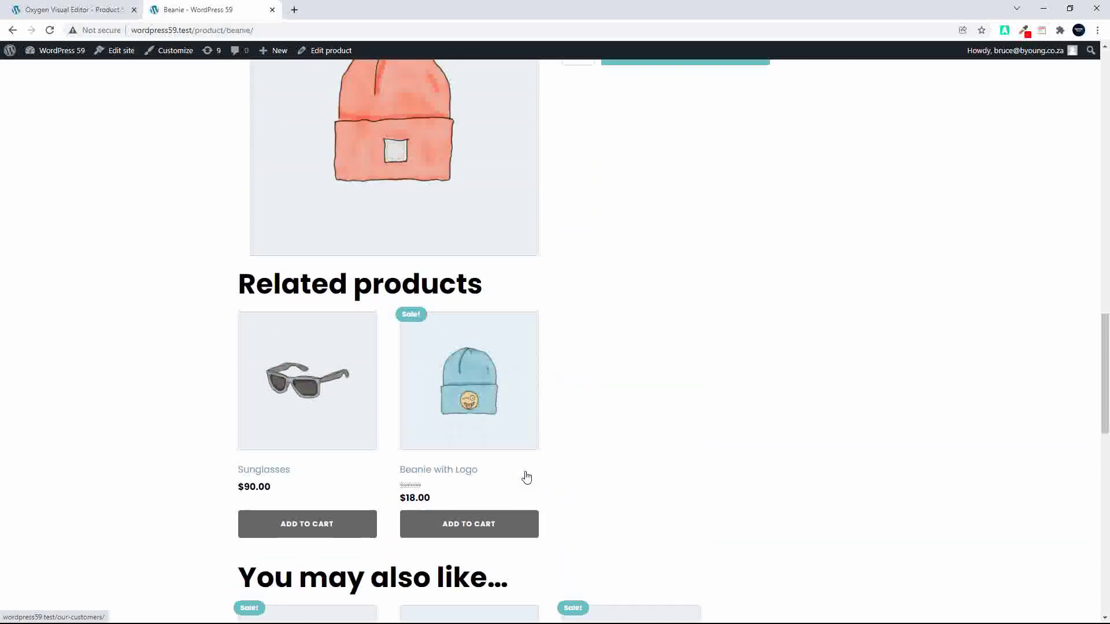
pyautogui.scroll(-3, 526, 476)
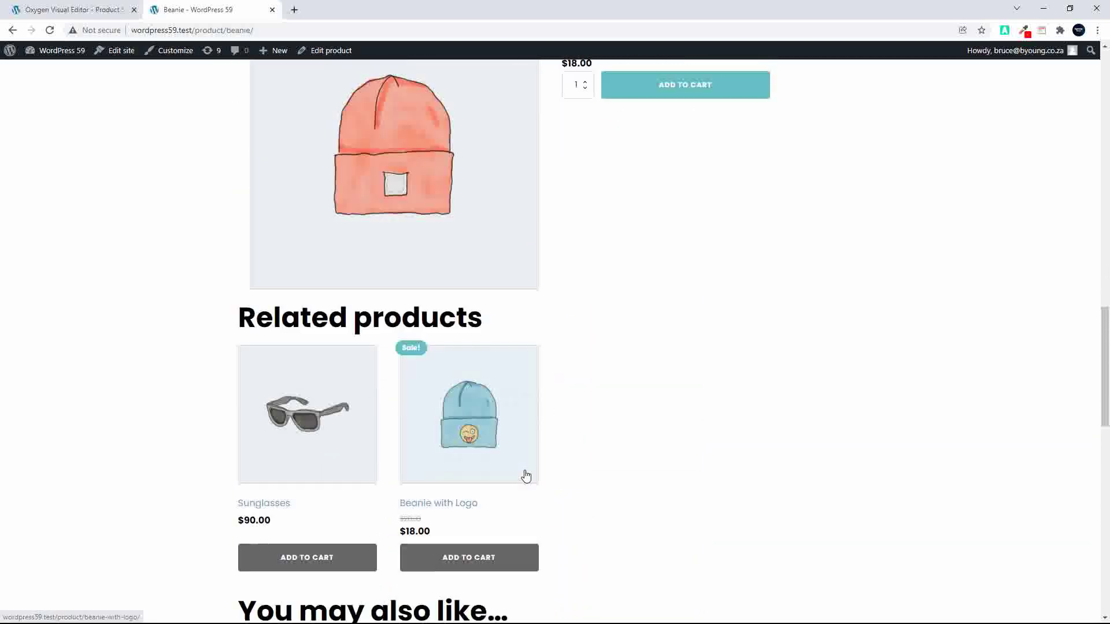
pyautogui.scroll(-2, 526, 476)
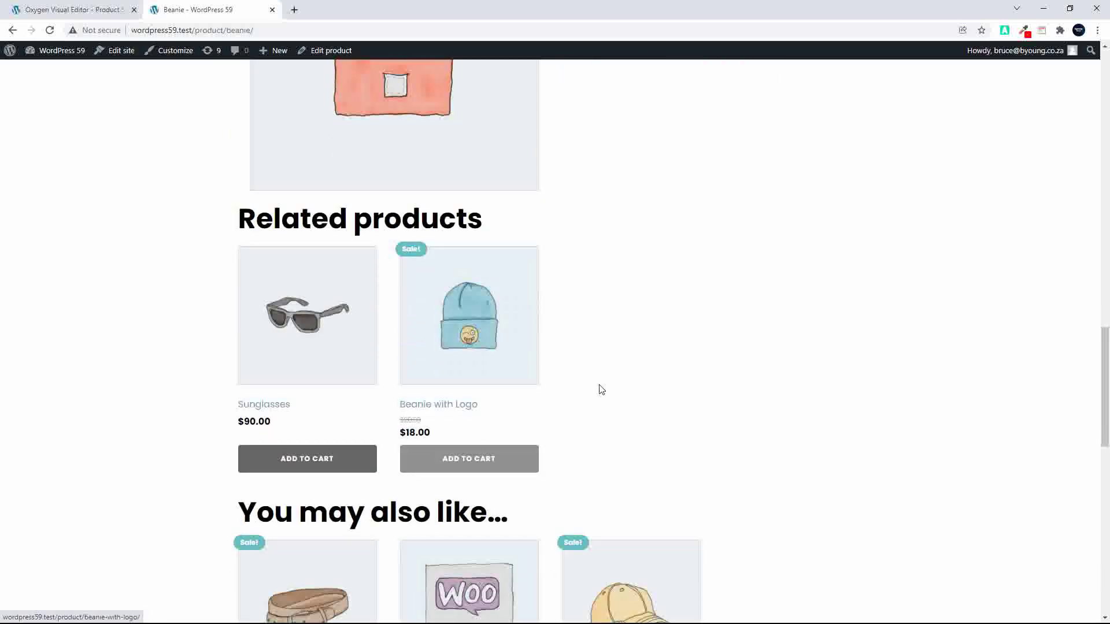
pyautogui.scroll(-3, 652, 355)
pyautogui.scroll(-3, 652, 356)
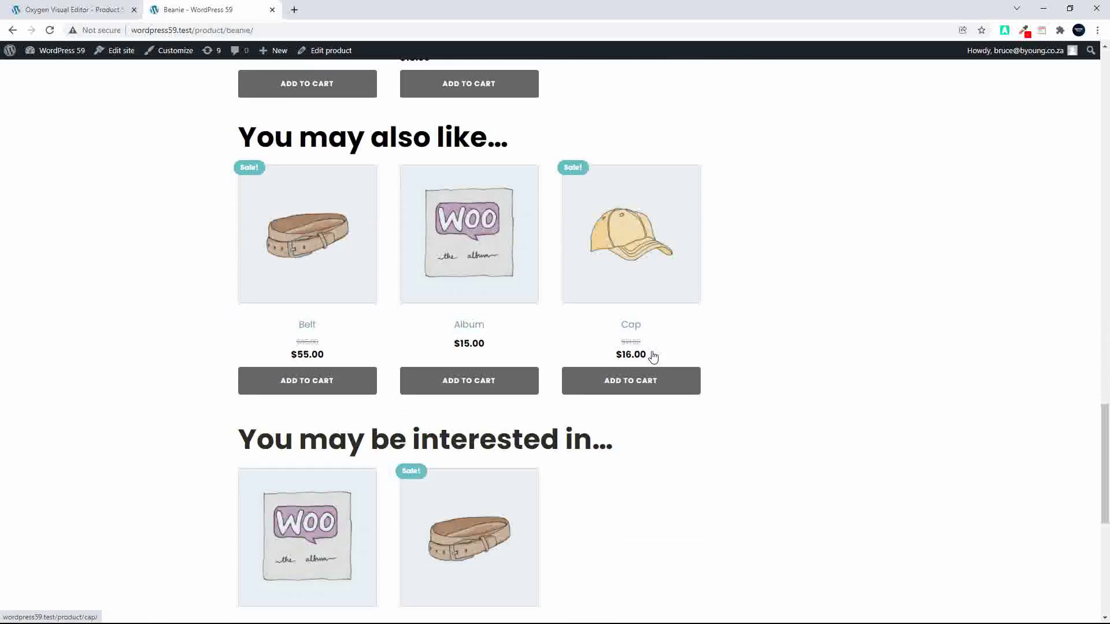
pyautogui.scroll(-3, 653, 357)
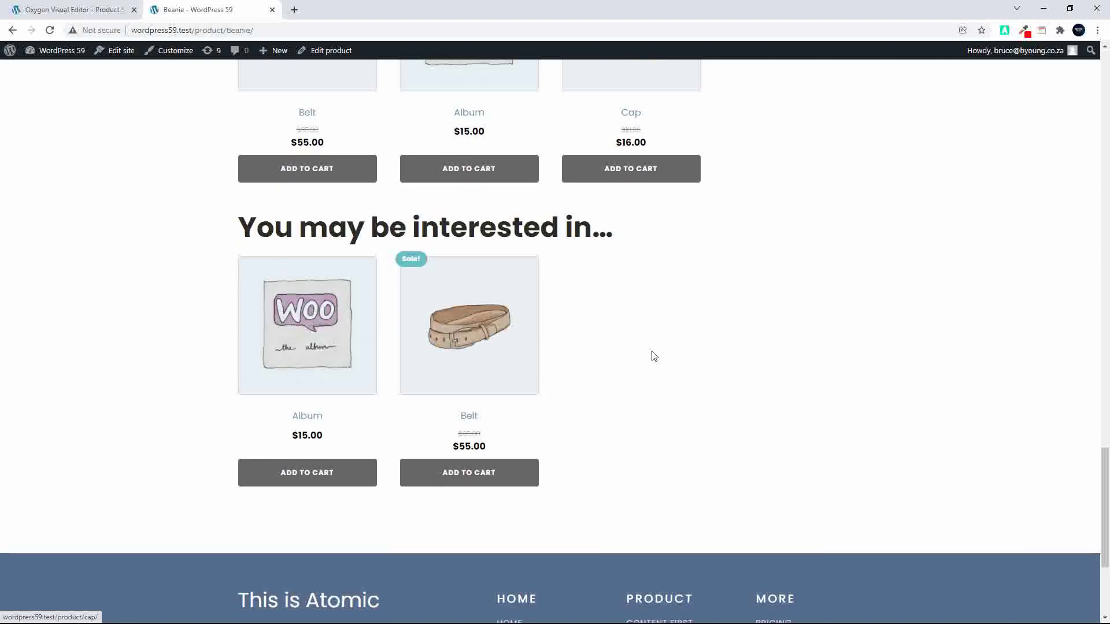
pyautogui.scroll(3, 652, 357)
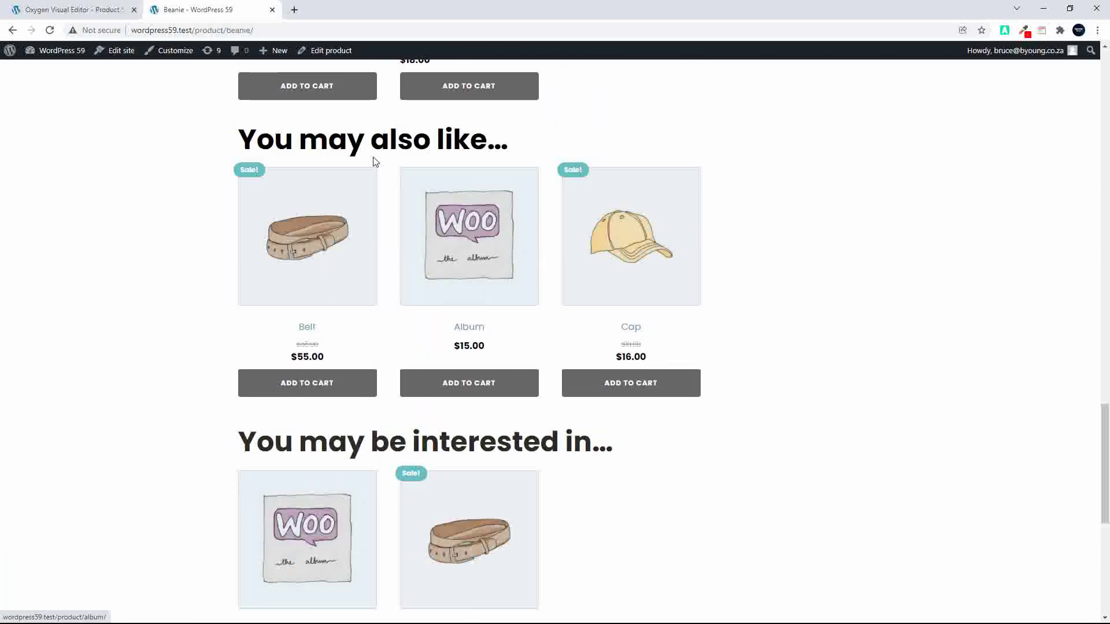
# - Place both browser windows side by side and compare Product Builder (#5)'s available elements with the other template's Product Cross Sells element
pyautogui.moveTo(1073, 8)
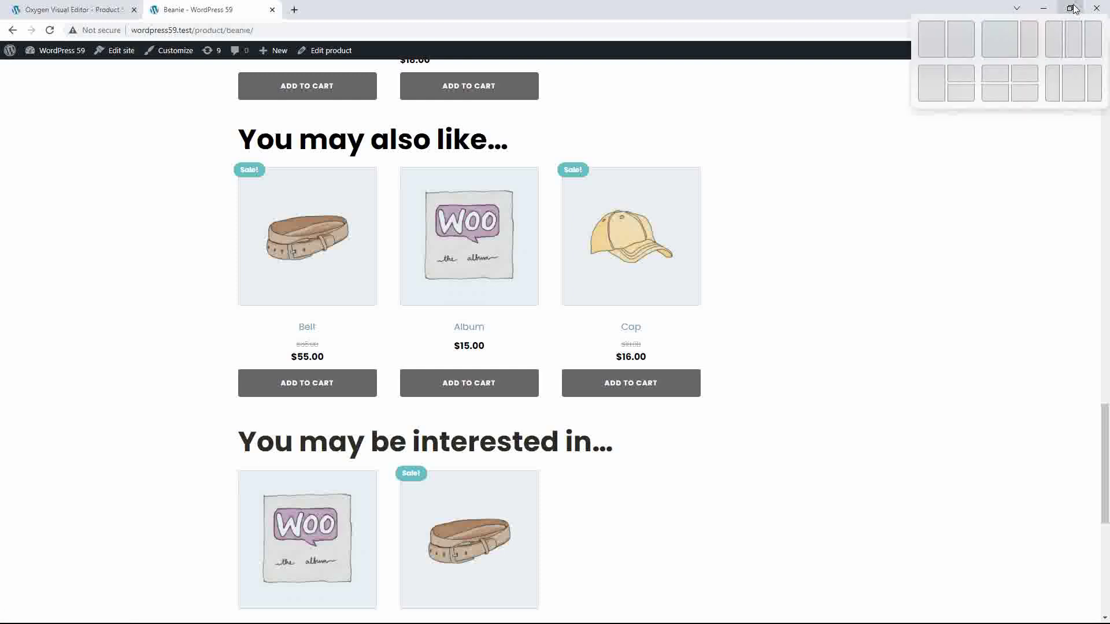
pyautogui.click(936, 44)
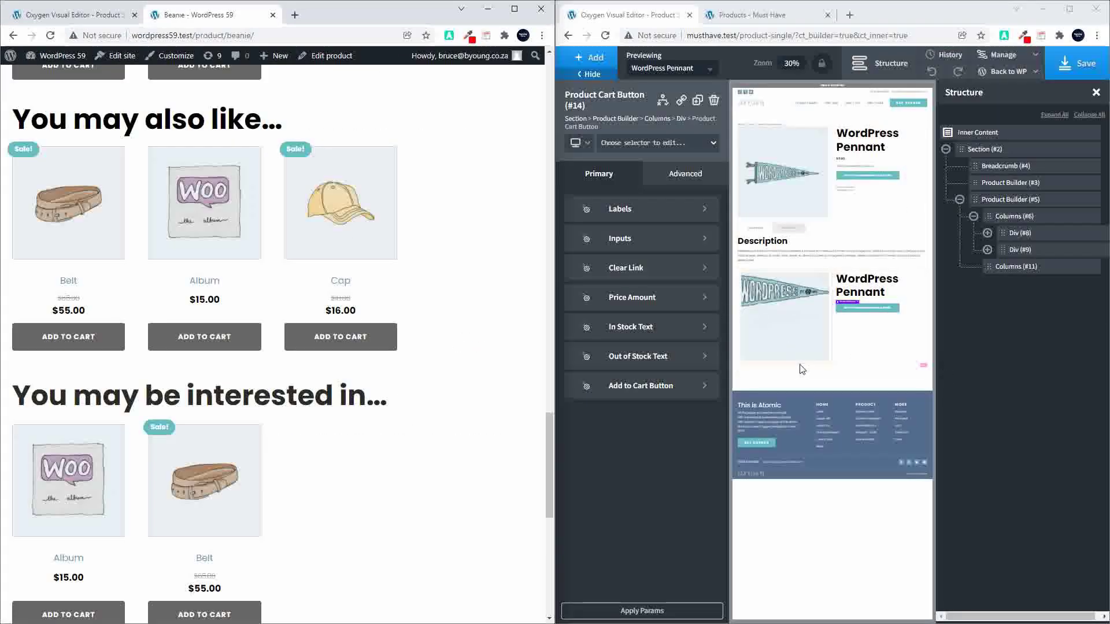
pyautogui.click(1008, 198)
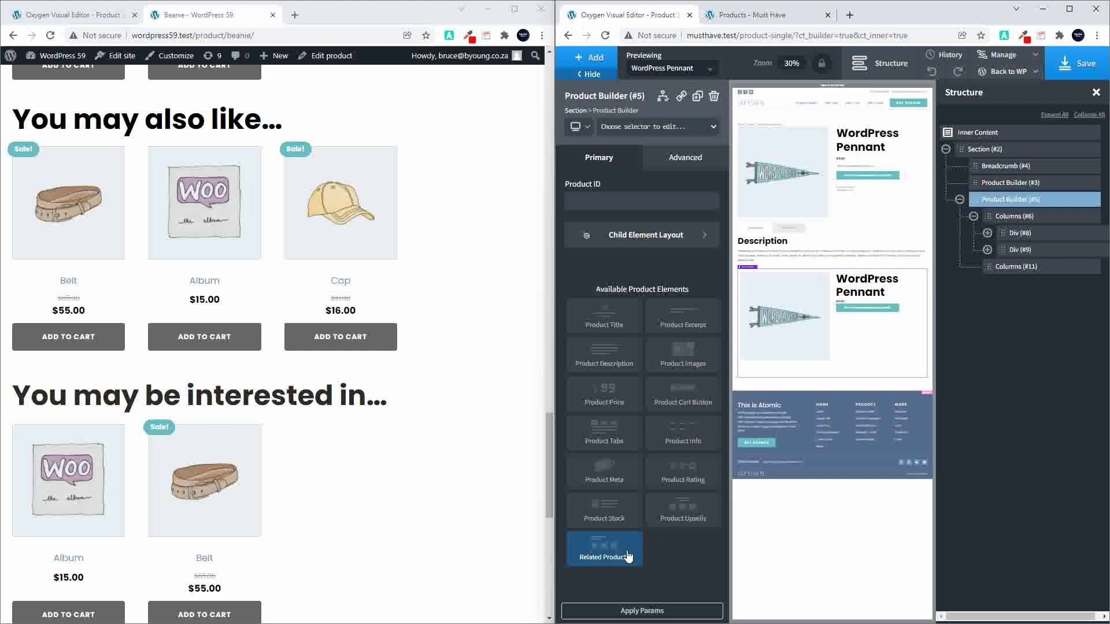
pyautogui.click(87, 15)
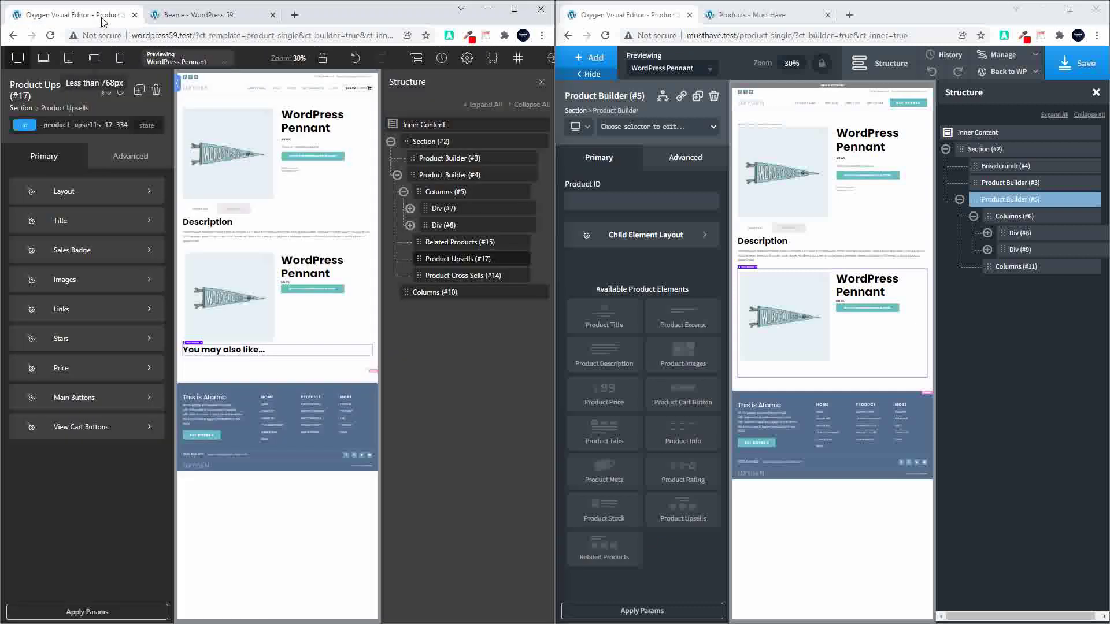
pyautogui.click(447, 277)
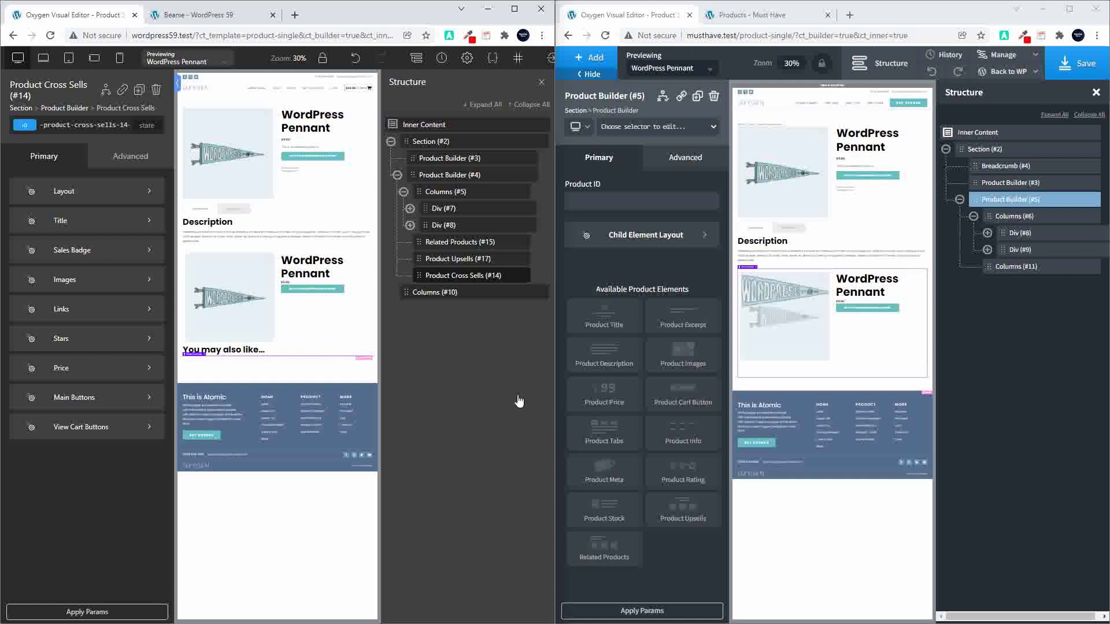
# - Maximize the wordpress59.test template editor window and examine the upsells and cross-sells area of the WordPress Pennant preview
pyautogui.click(514, 8)
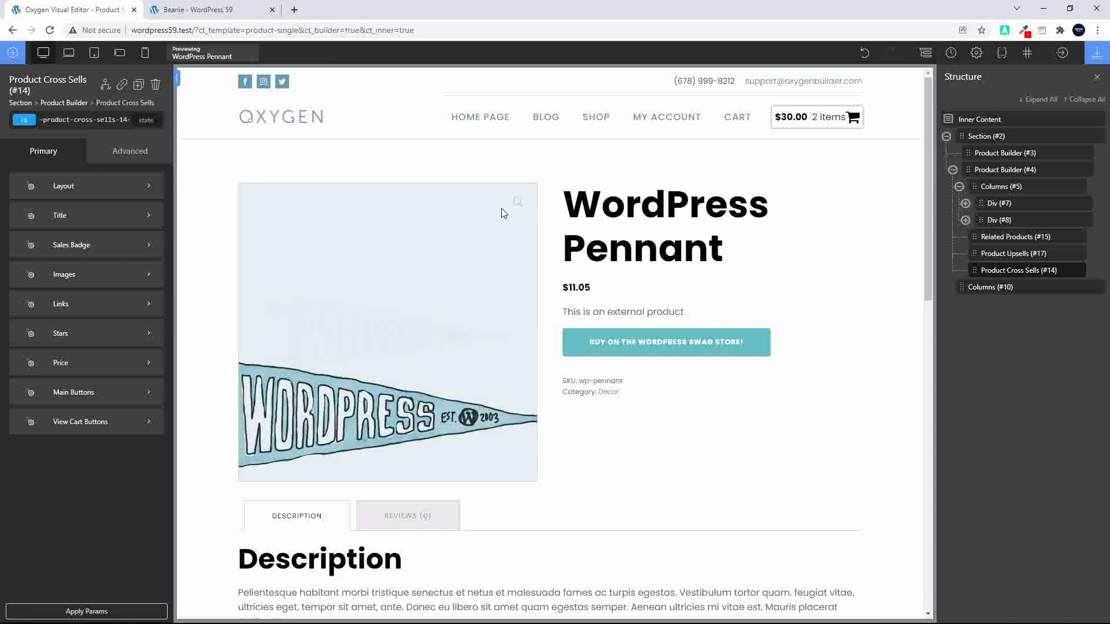
pyautogui.scroll(-10, 540, 330)
pyautogui.scroll(-2, 542, 332)
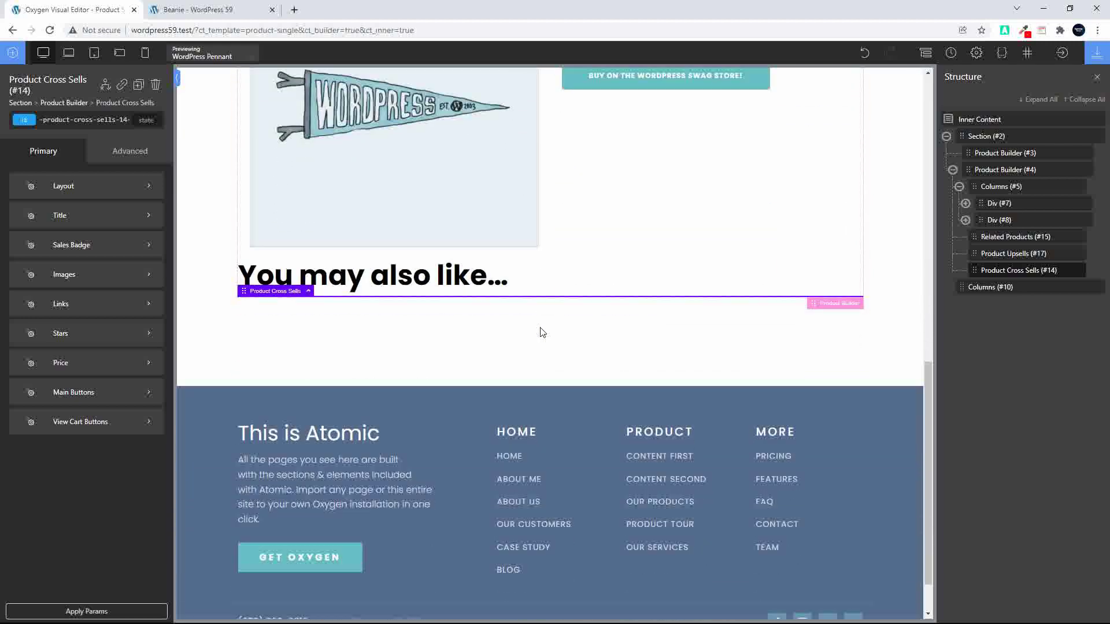
# - Add a new Section below the existing product section in the template
pyautogui.click(347, 359)
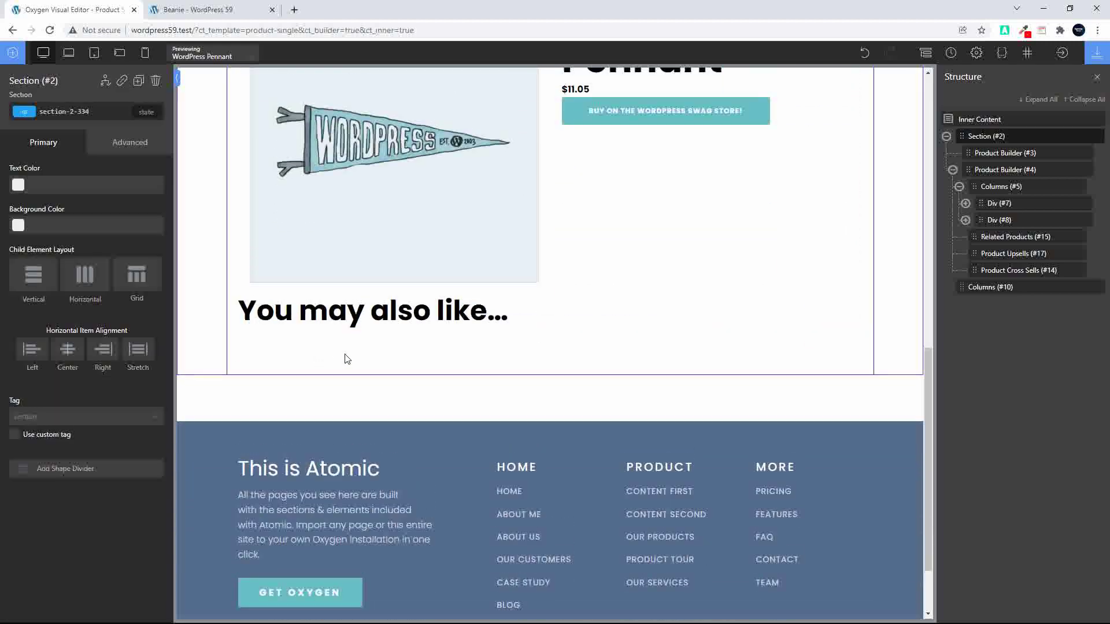
pyautogui.click(11, 53)
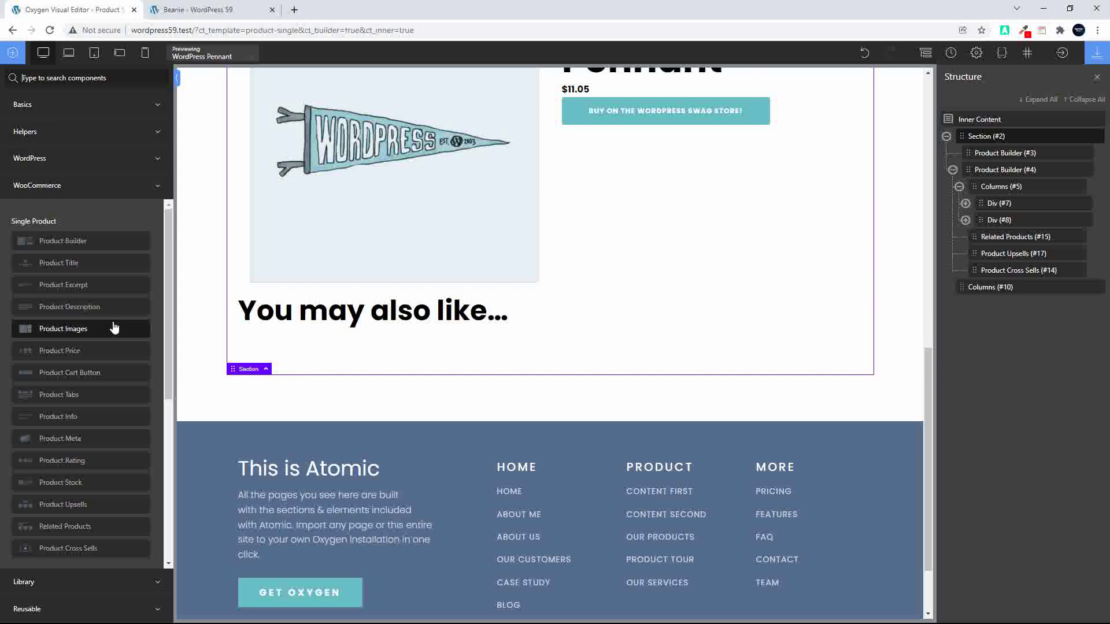
pyautogui.click(42, 115)
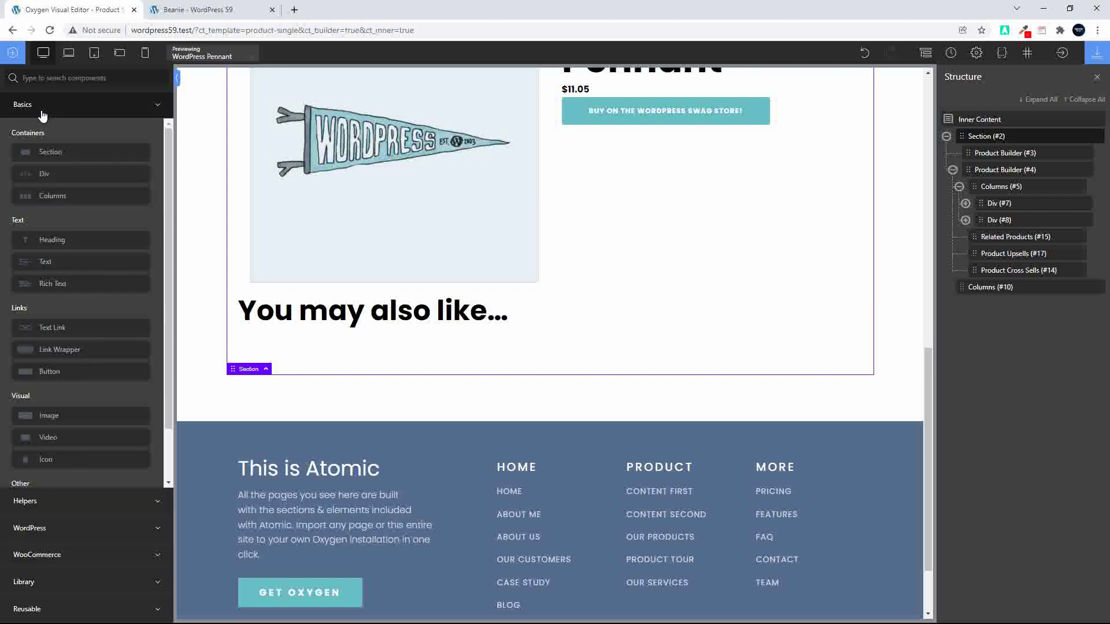
pyautogui.click(50, 152)
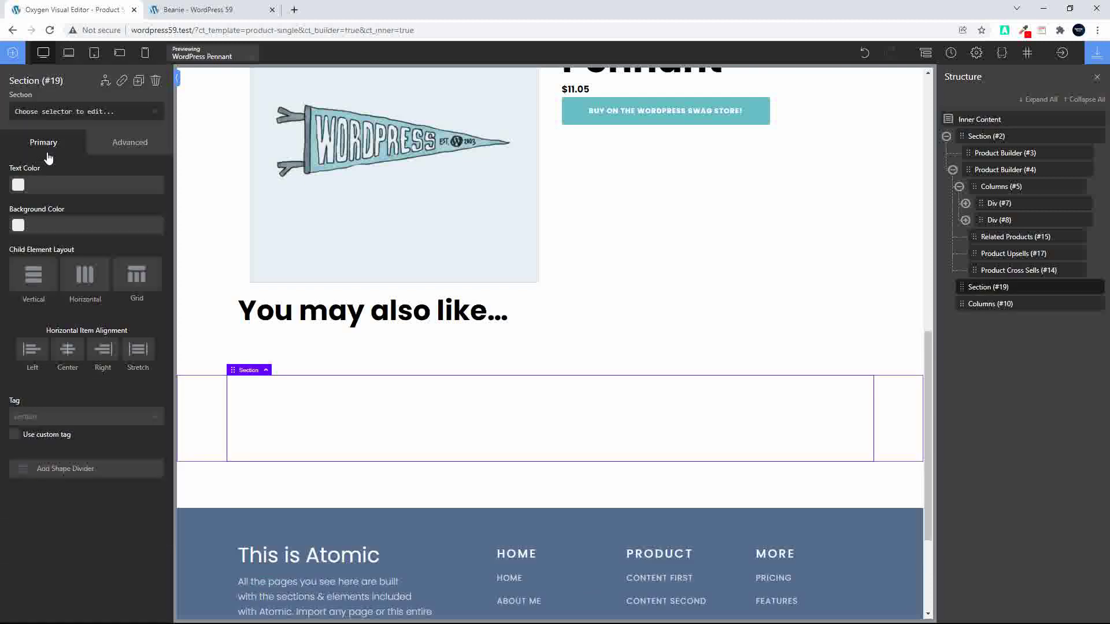
# - Add a show/hide condition to the new section, using the WooCo option Product Is In Cart
pyautogui.click(106, 80)
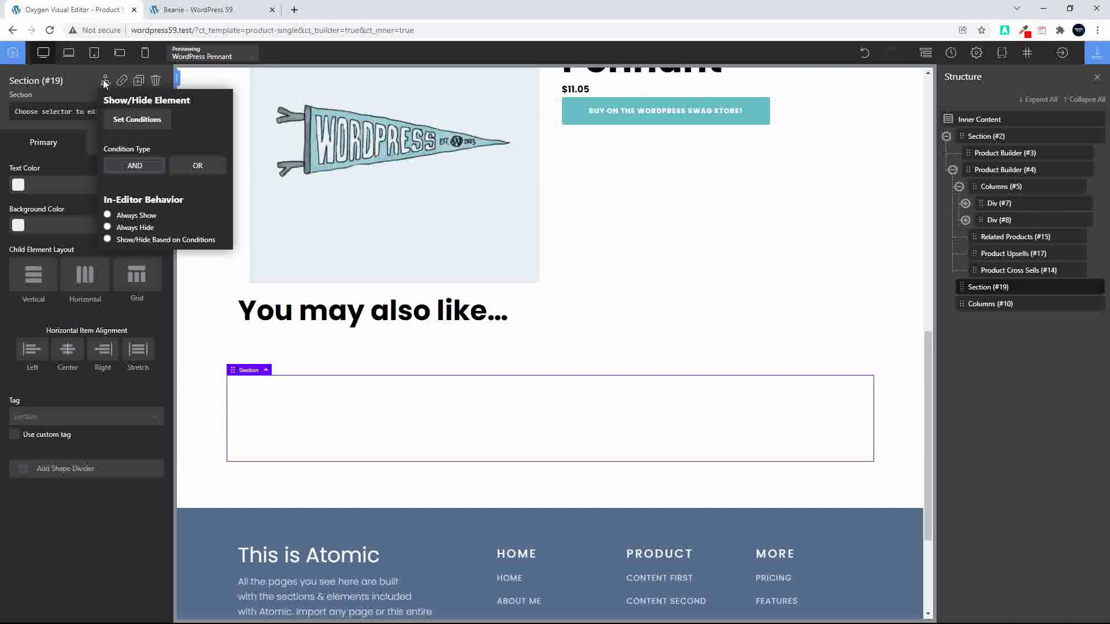
pyautogui.click(127, 120)
pyautogui.click(510, 241)
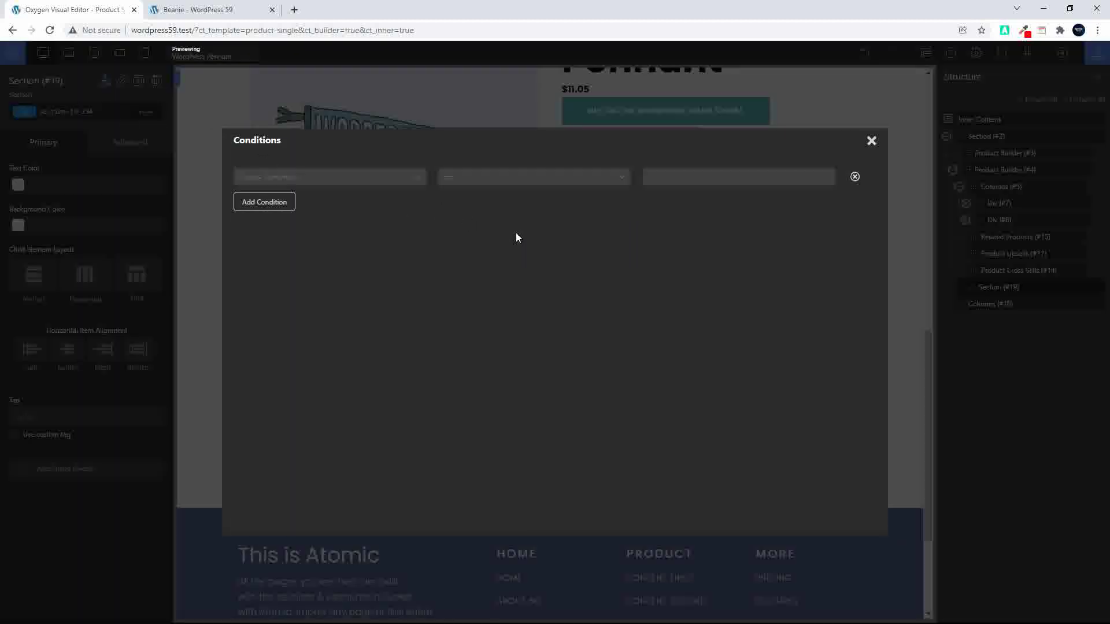
pyautogui.click(410, 179)
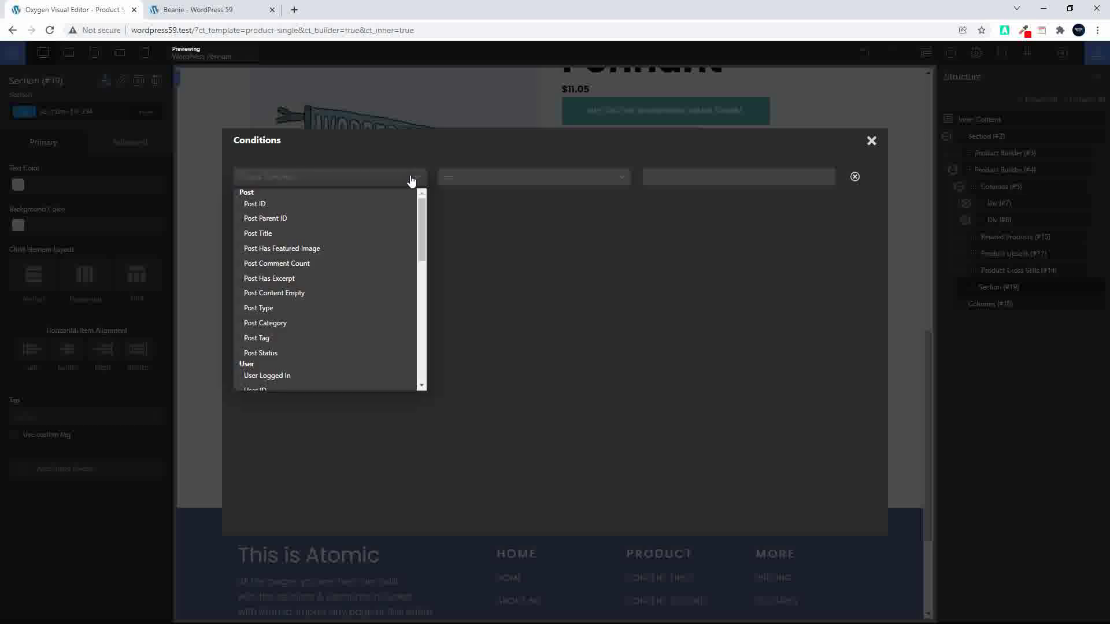
pyautogui.moveTo(422, 211); pyautogui.dragTo(423, 357)
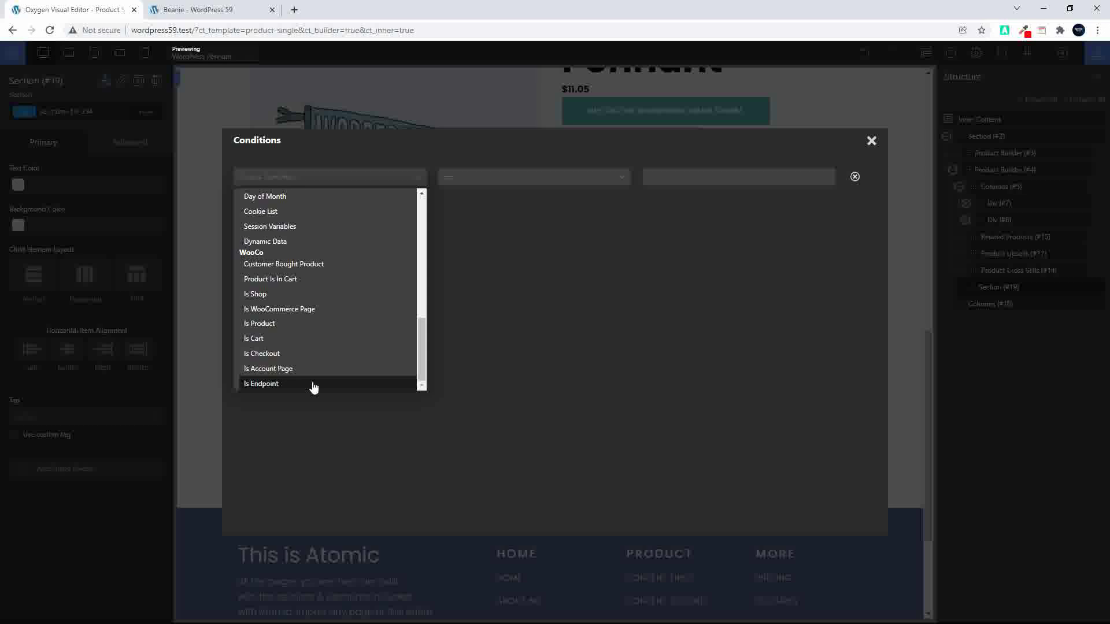
pyautogui.click(320, 279)
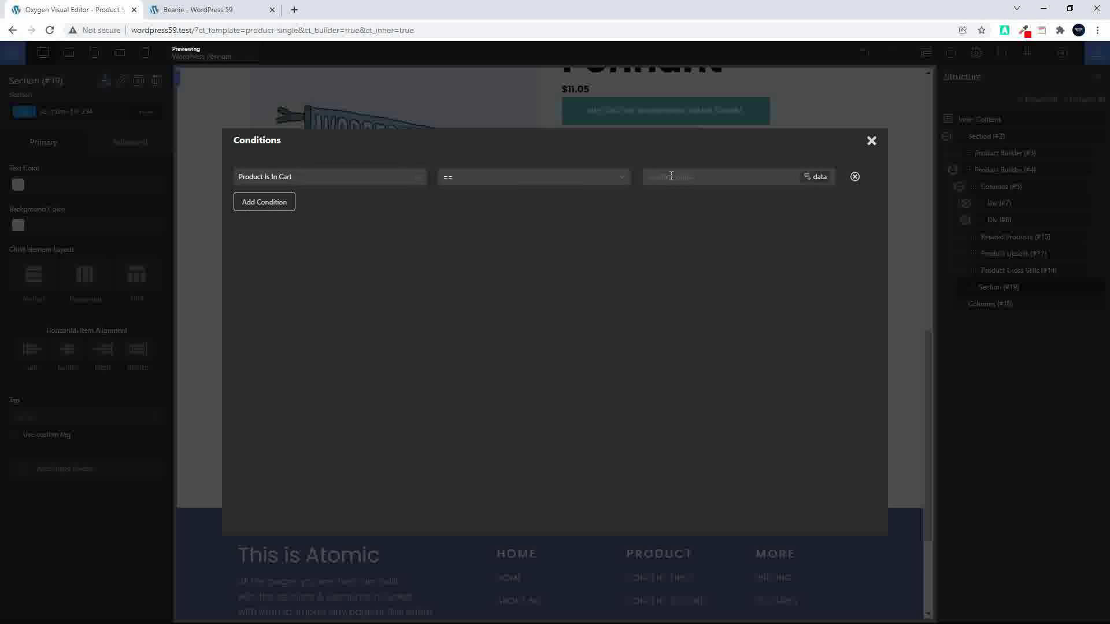
# - Examine the comparison operators and value field of the Product Is In Cart condition, and remove the condition
pyautogui.click(569, 182)
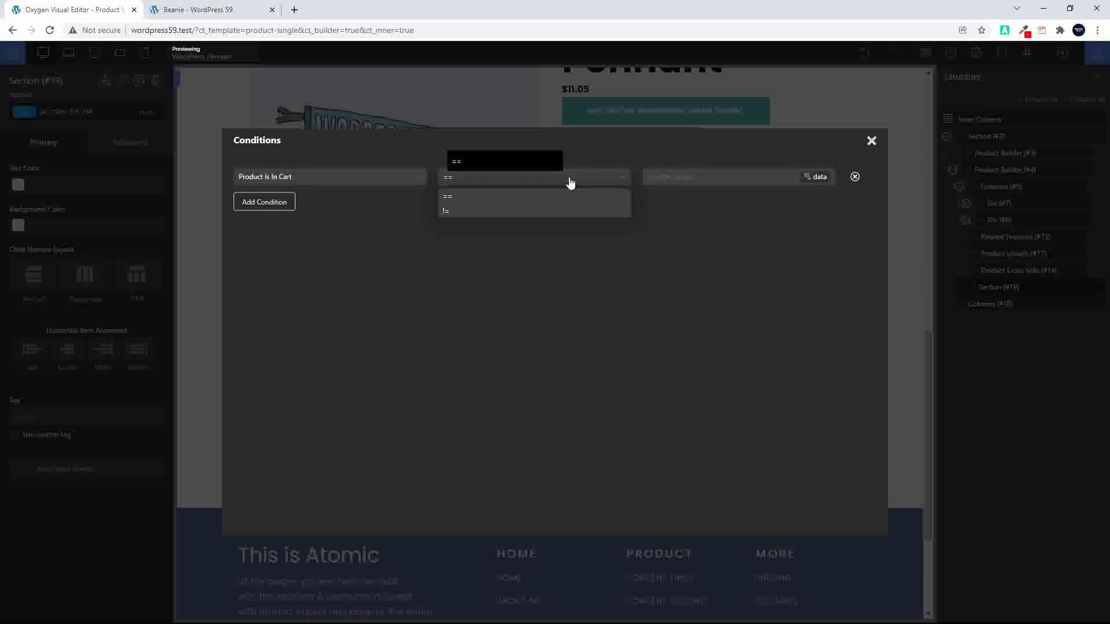
pyautogui.click(570, 183)
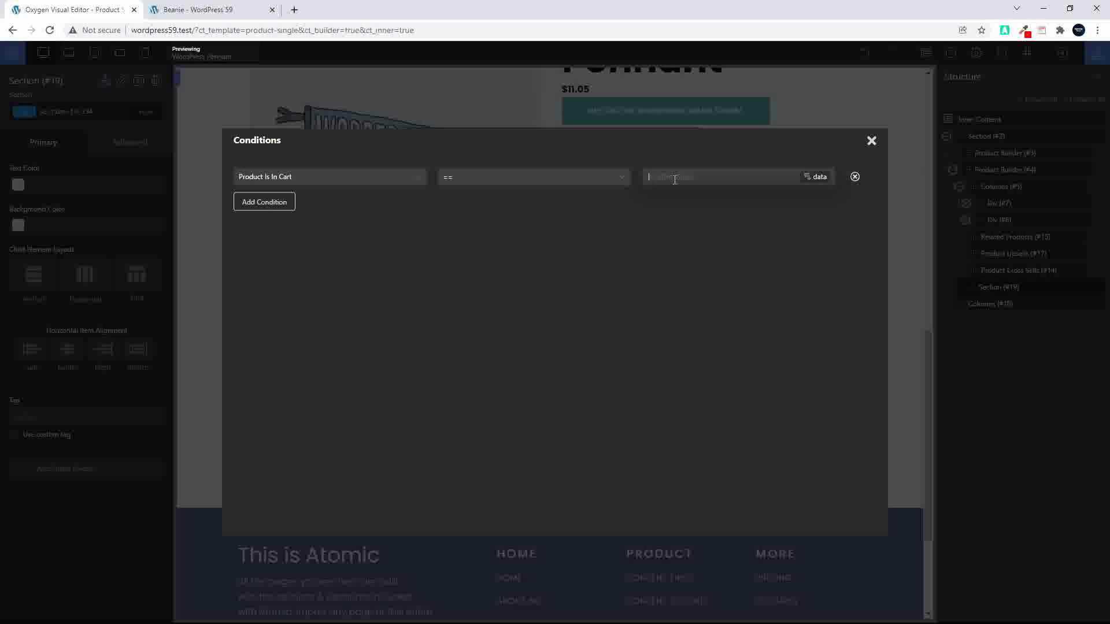
pyautogui.click(462, 182)
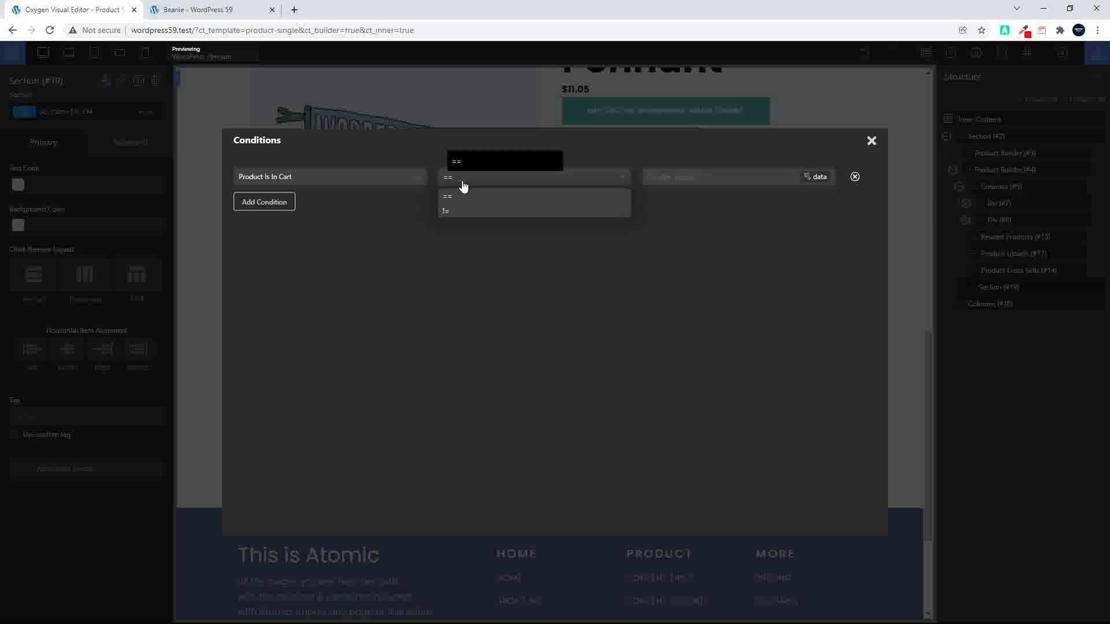
pyautogui.click(663, 177)
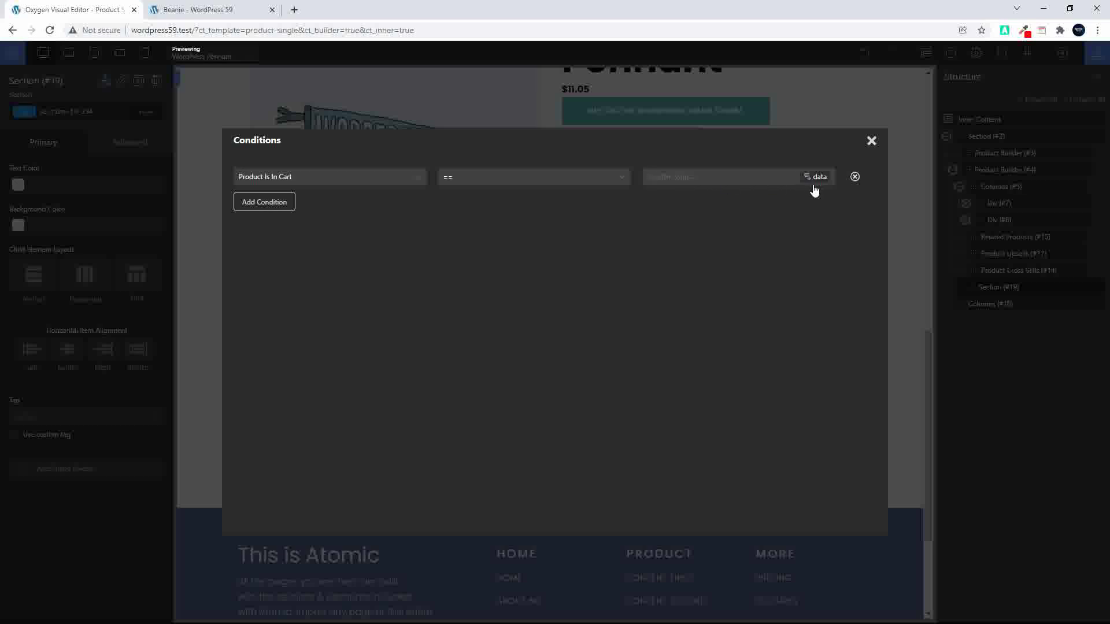
pyautogui.click(854, 177)
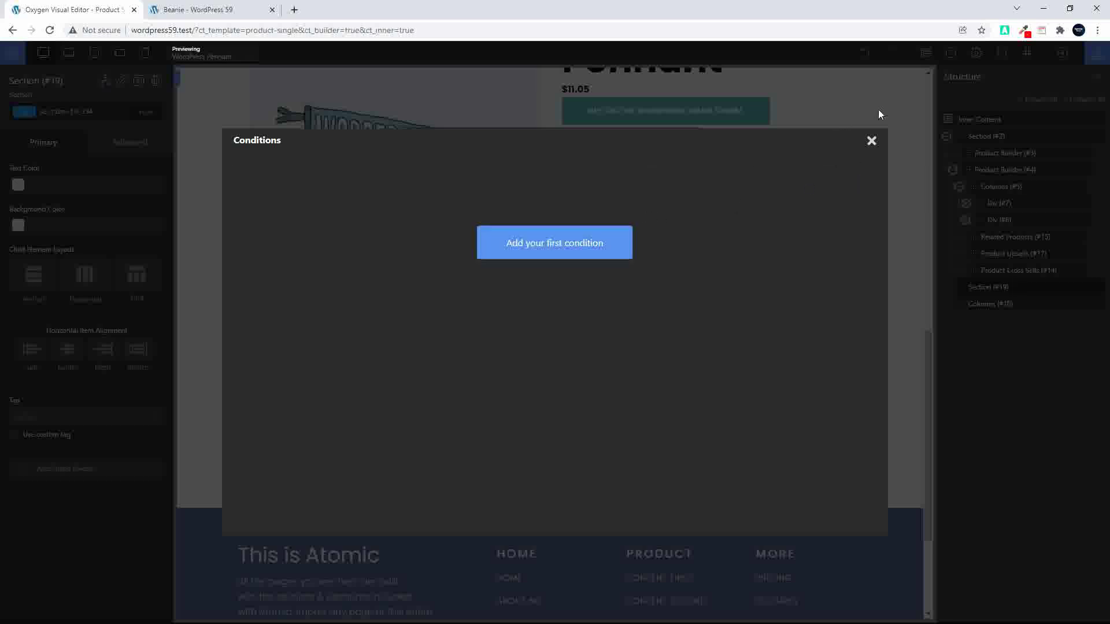
# - Add a blank condition row to the new section and review the available condition types, including the WooCo group
pyautogui.click(557, 236)
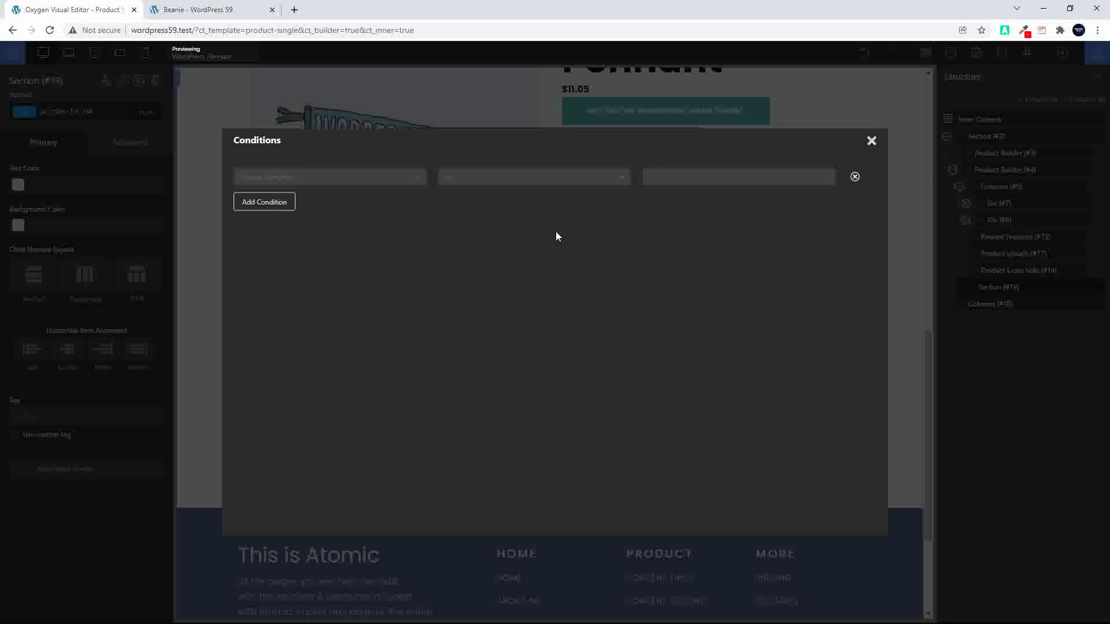
pyautogui.click(414, 179)
pyautogui.scroll(-10, 343, 336)
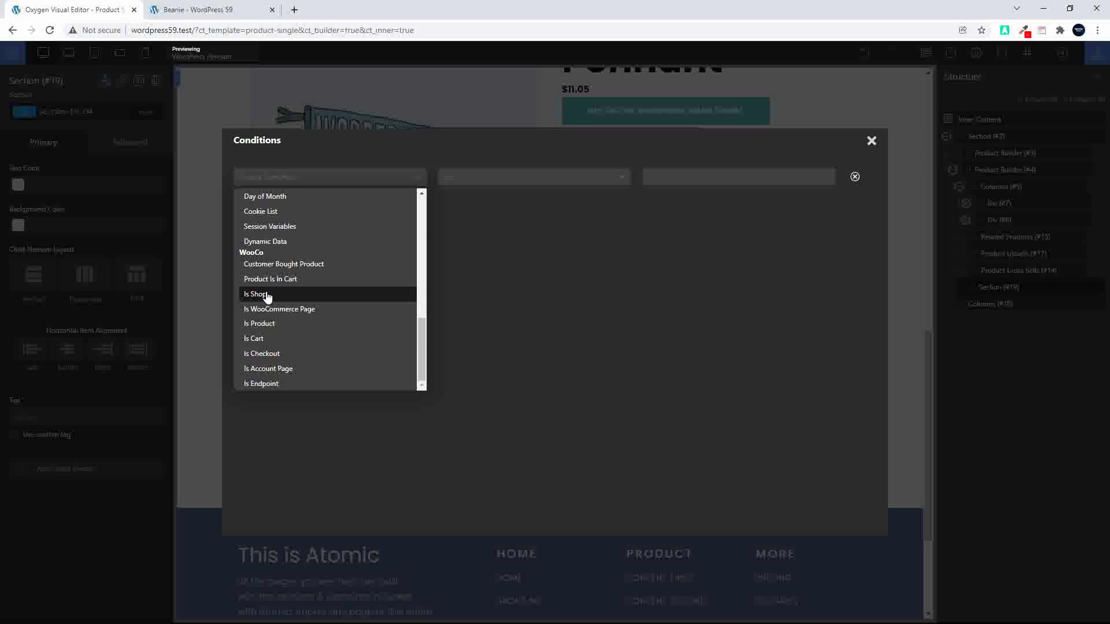
pyautogui.scroll(2, 272, 280)
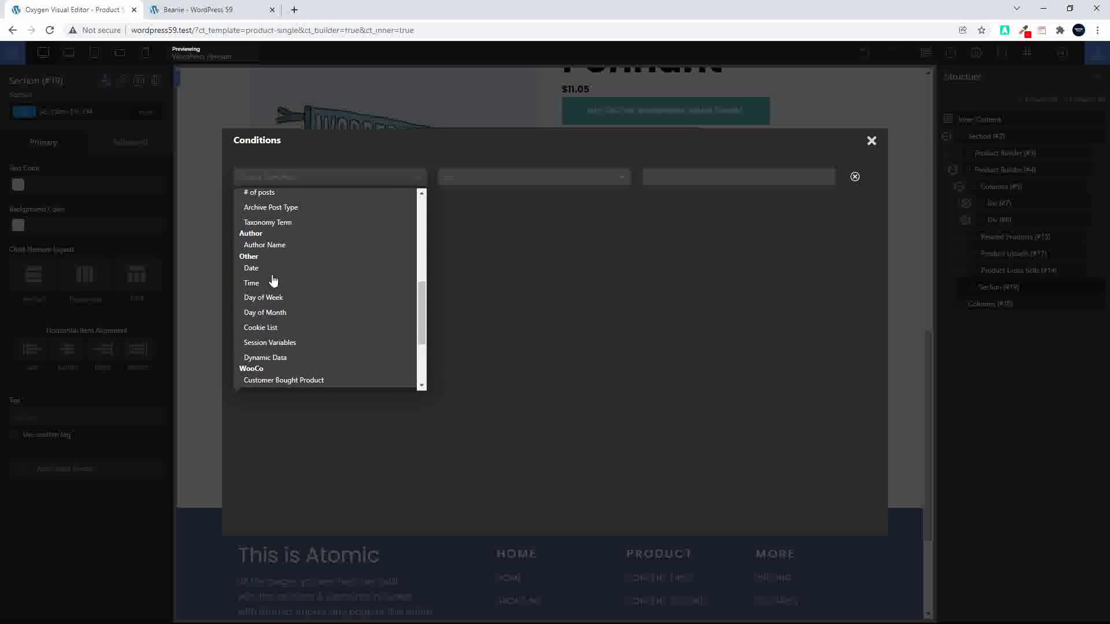
pyautogui.scroll(-1, 273, 280)
pyautogui.scroll(5, 273, 280)
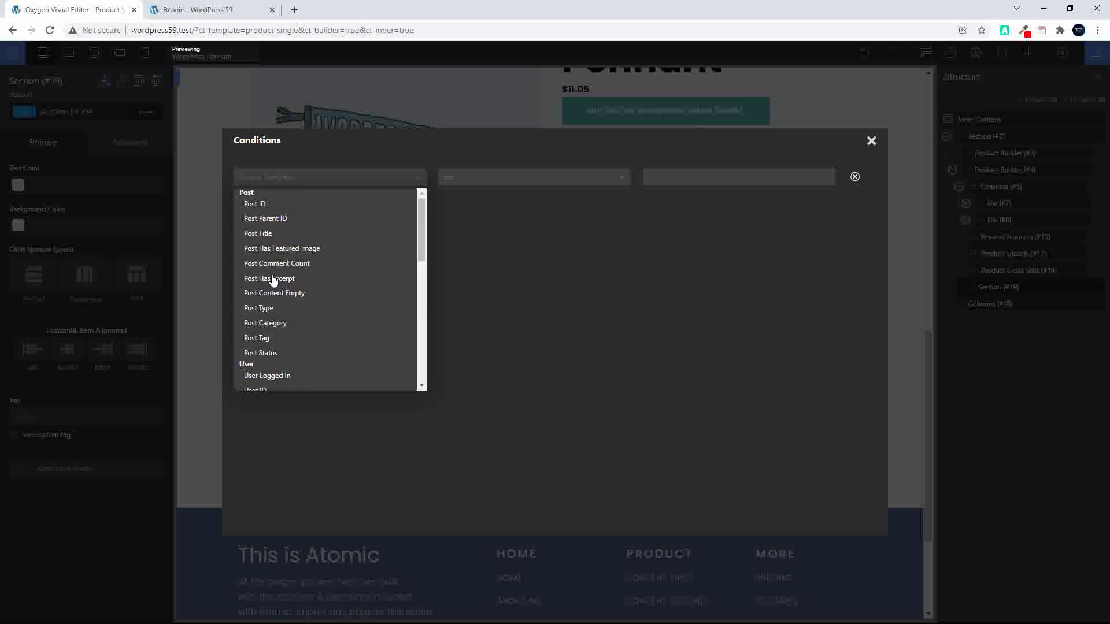
pyautogui.scroll(-7, 273, 280)
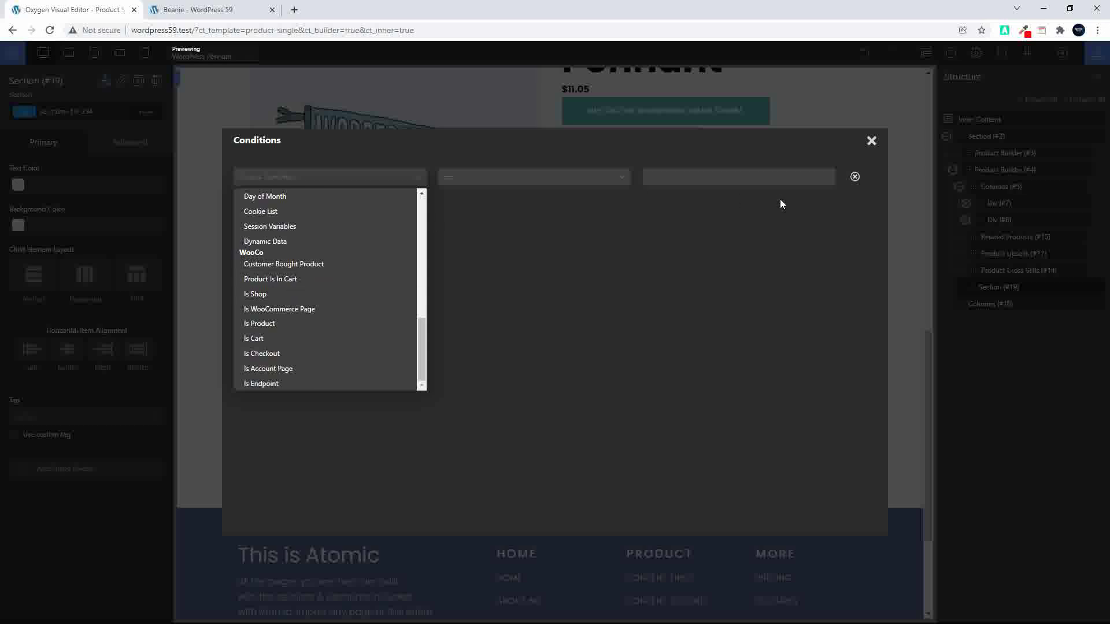
pyautogui.click(872, 144)
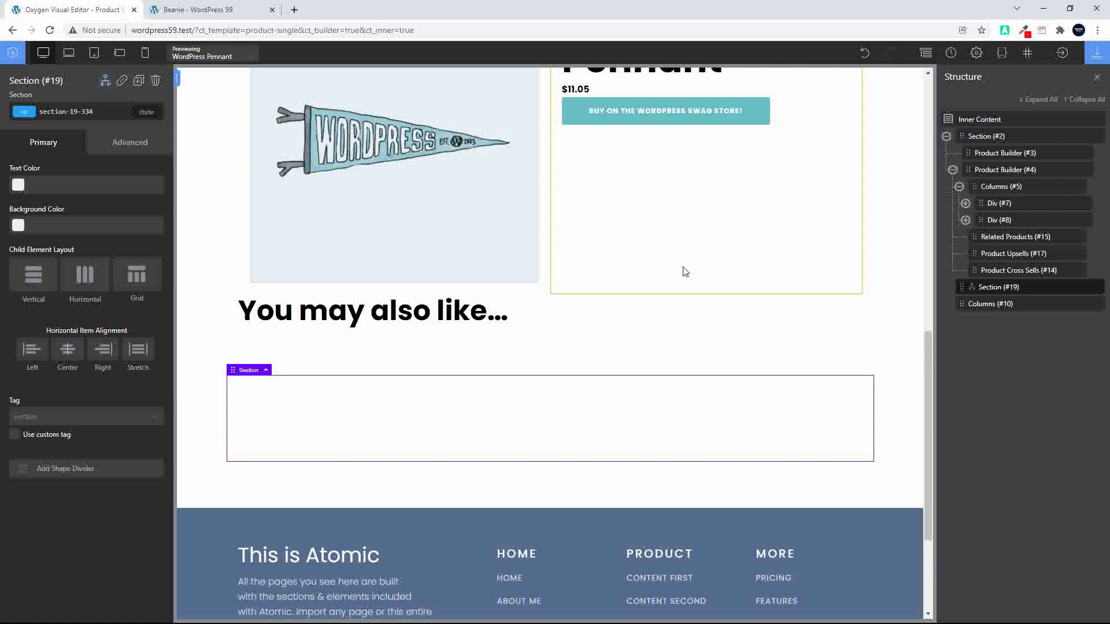
# - Place the wordpress59.test and musthave.test template editors side by side for comparison
pyautogui.scroll(5, 625, 312)
pyautogui.scroll(5, 624, 312)
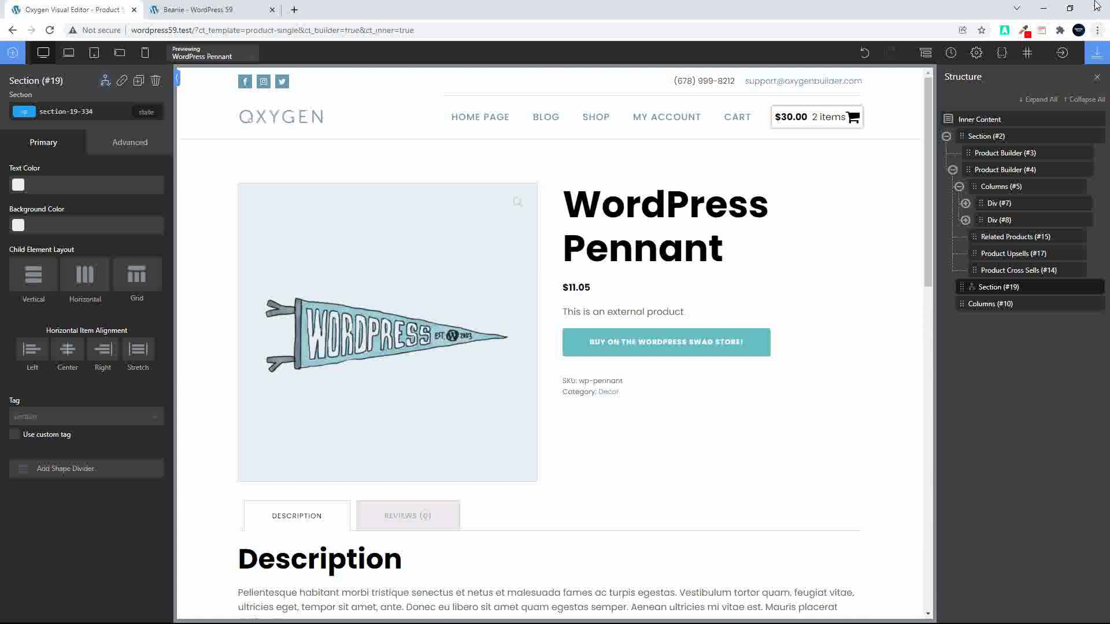
pyautogui.moveTo(1070, 10)
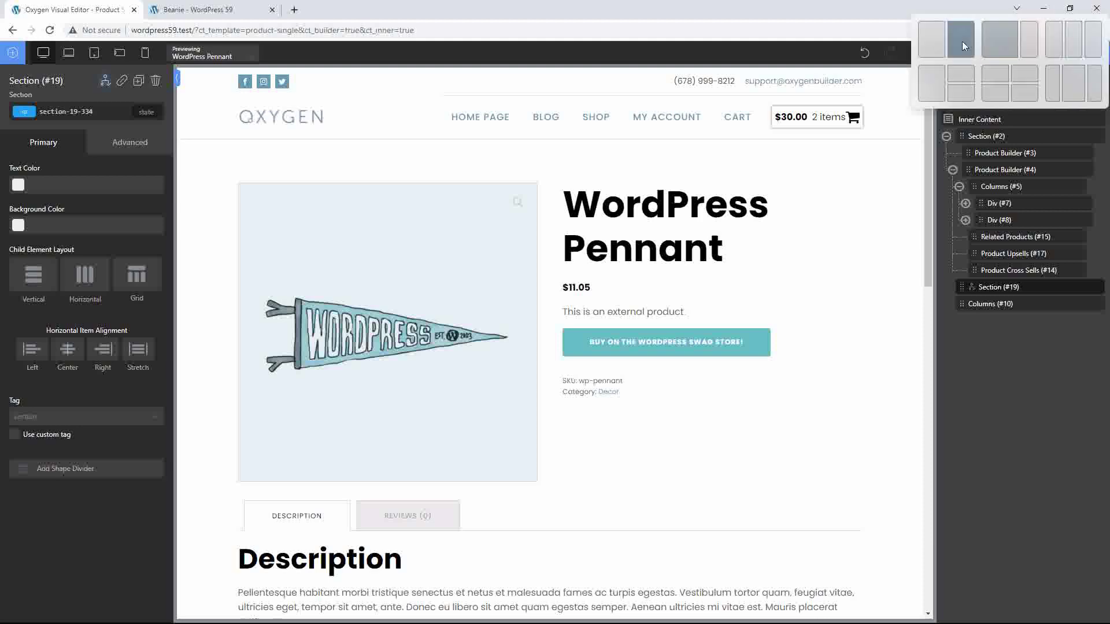
pyautogui.click(931, 39)
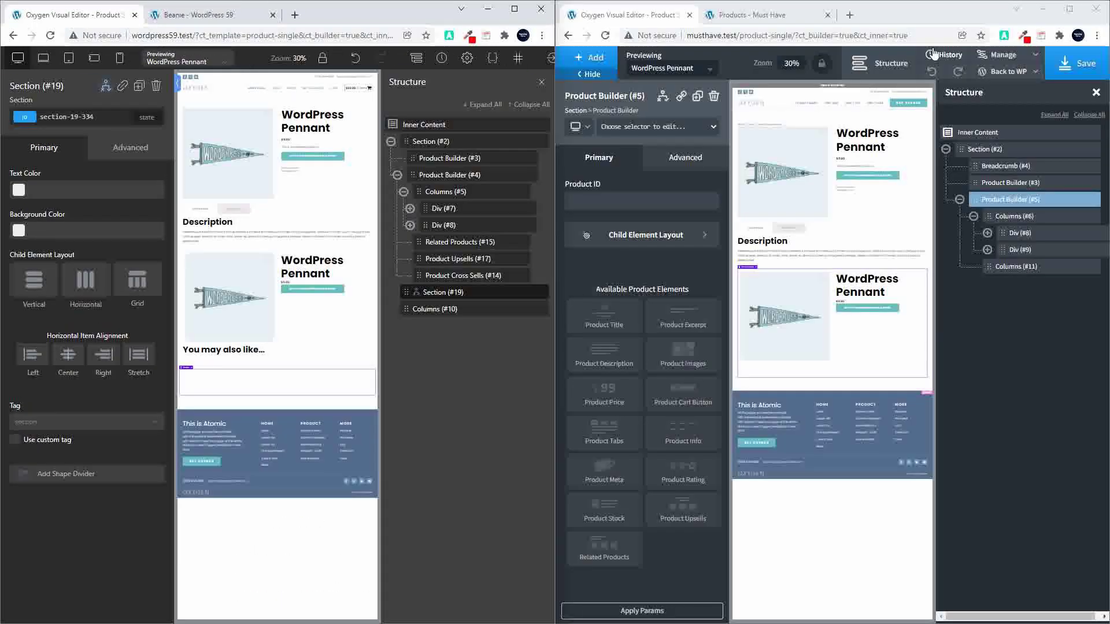